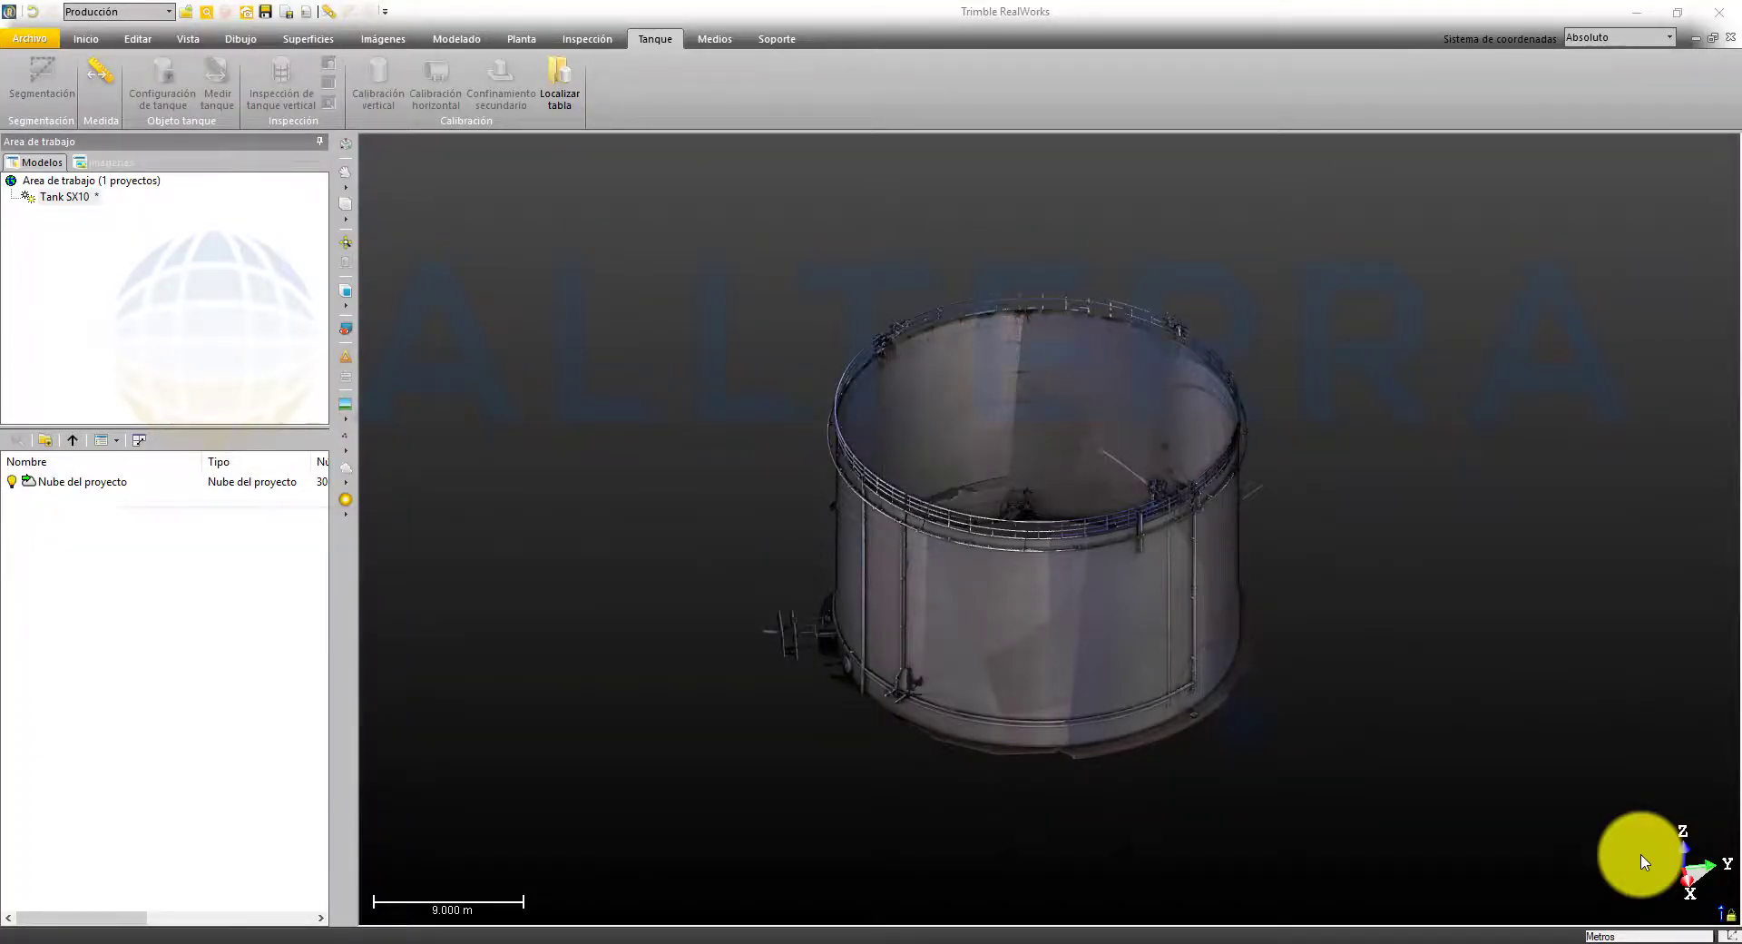
Start tank configuration on the tank's point cloud with the parameters Cilindro vertical and Escaneos exteriores.
{"action": "left_click", "coordinate": [1034, 613]}
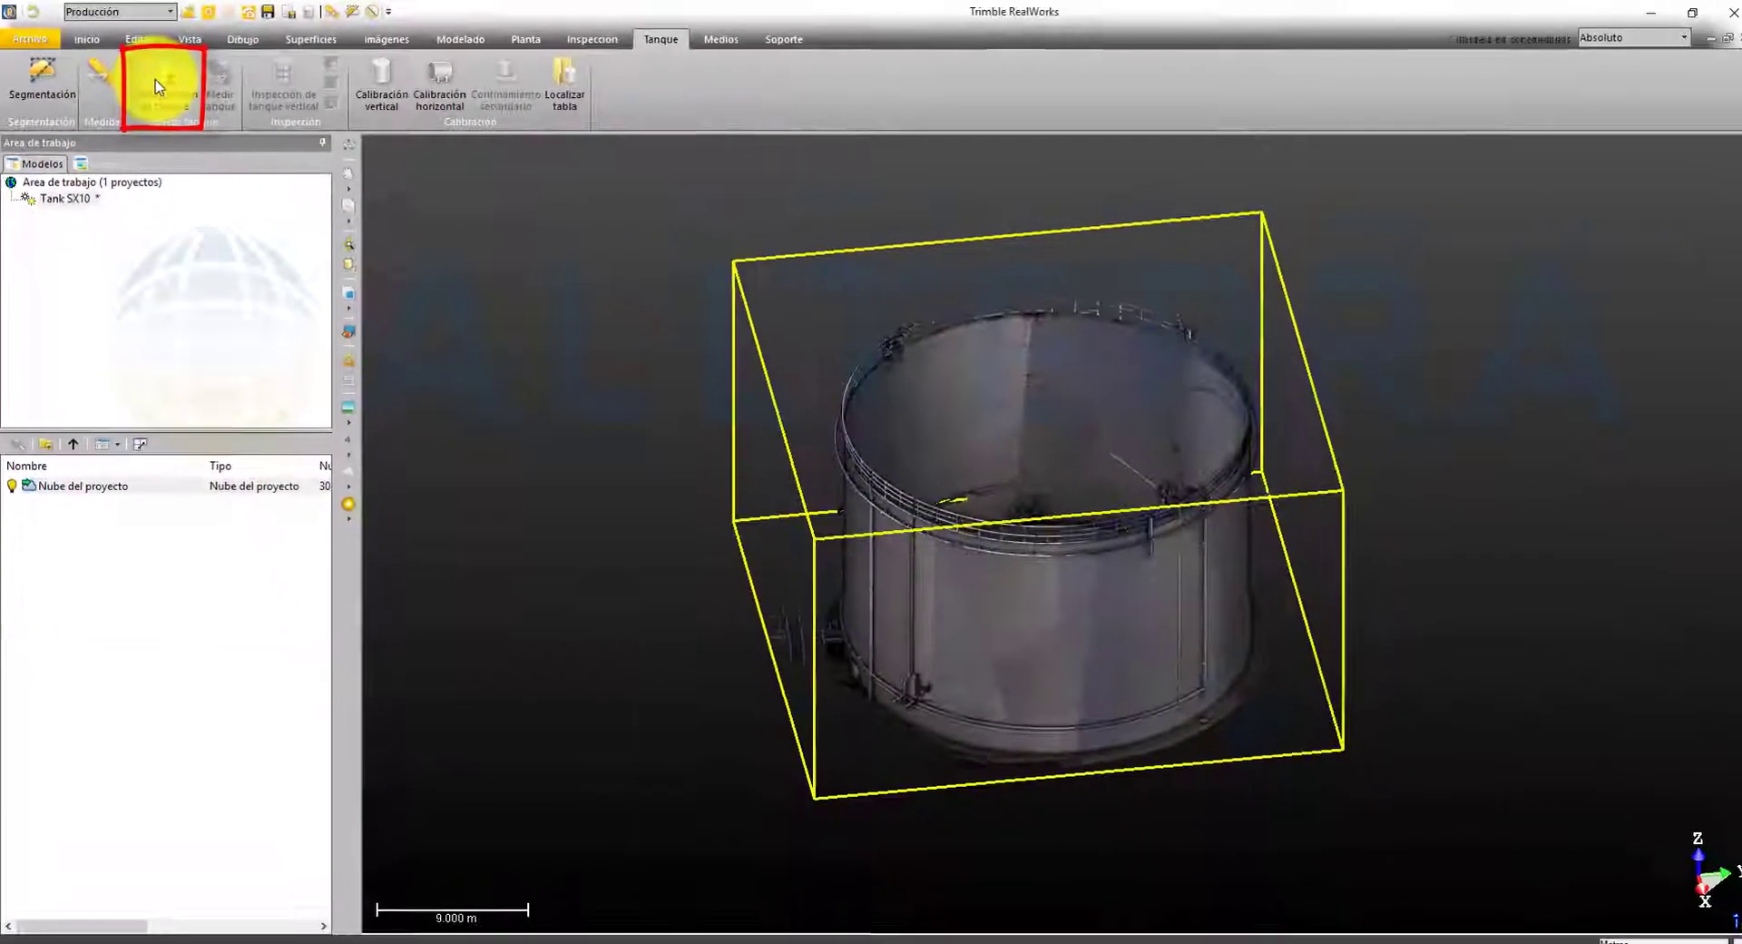
{"action": "left_click", "coordinate": [284, 142]}
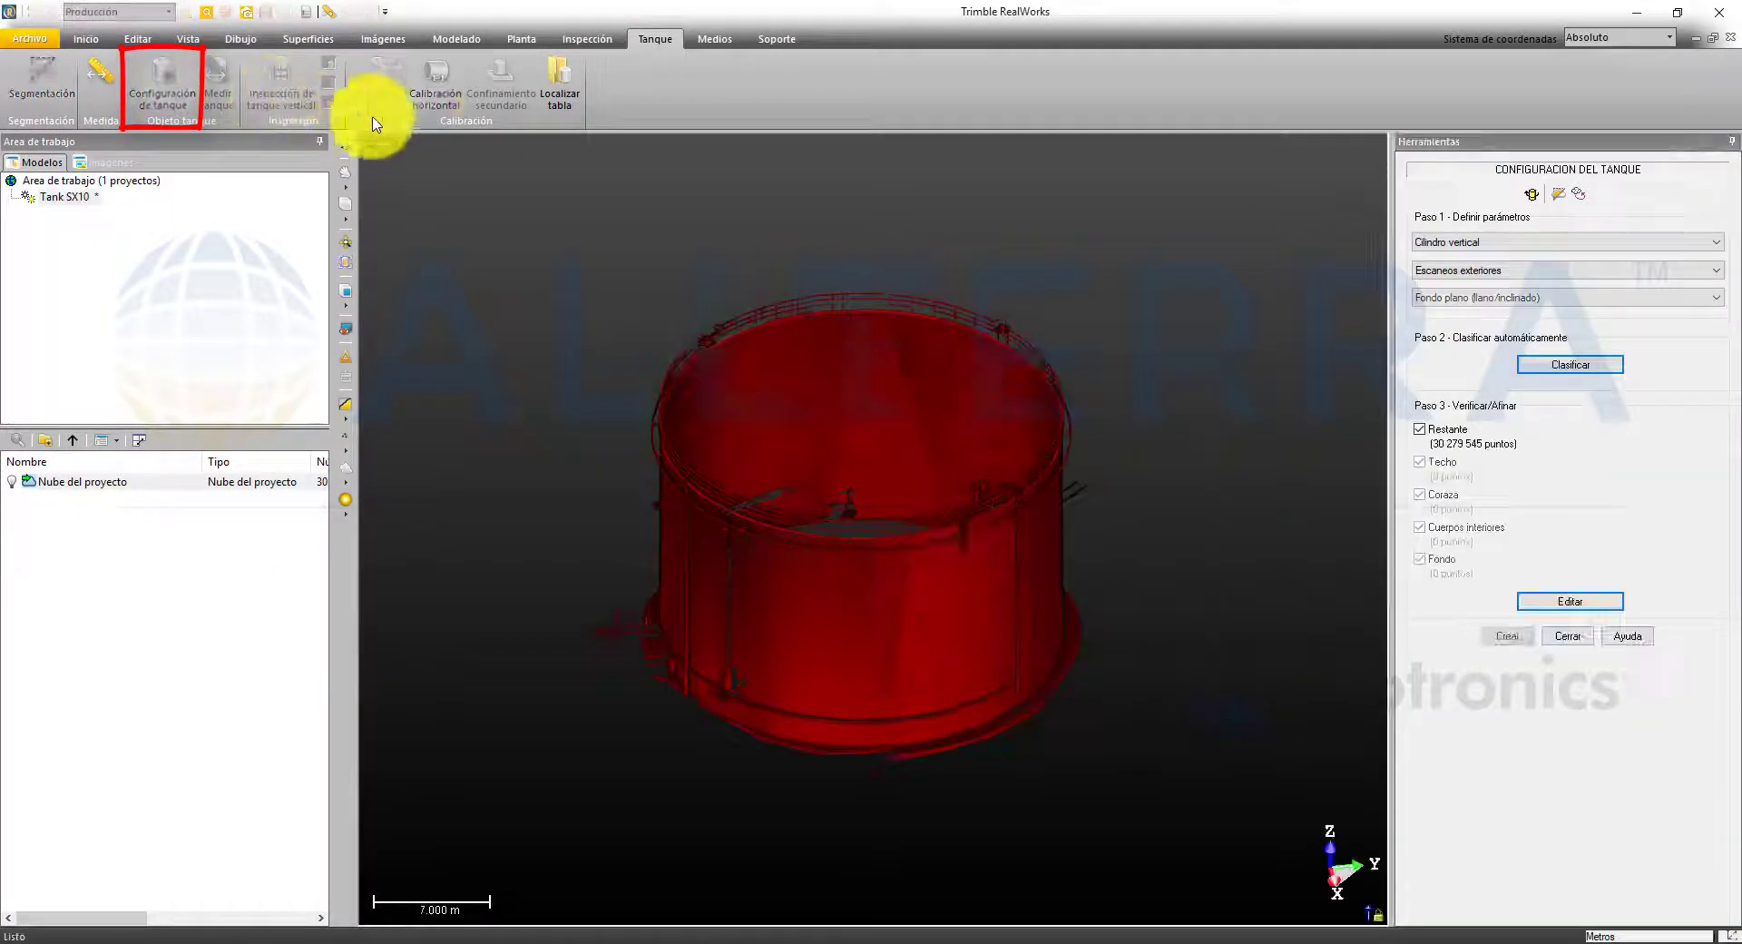
{"action": "left_click", "coordinate": [1502, 242]}
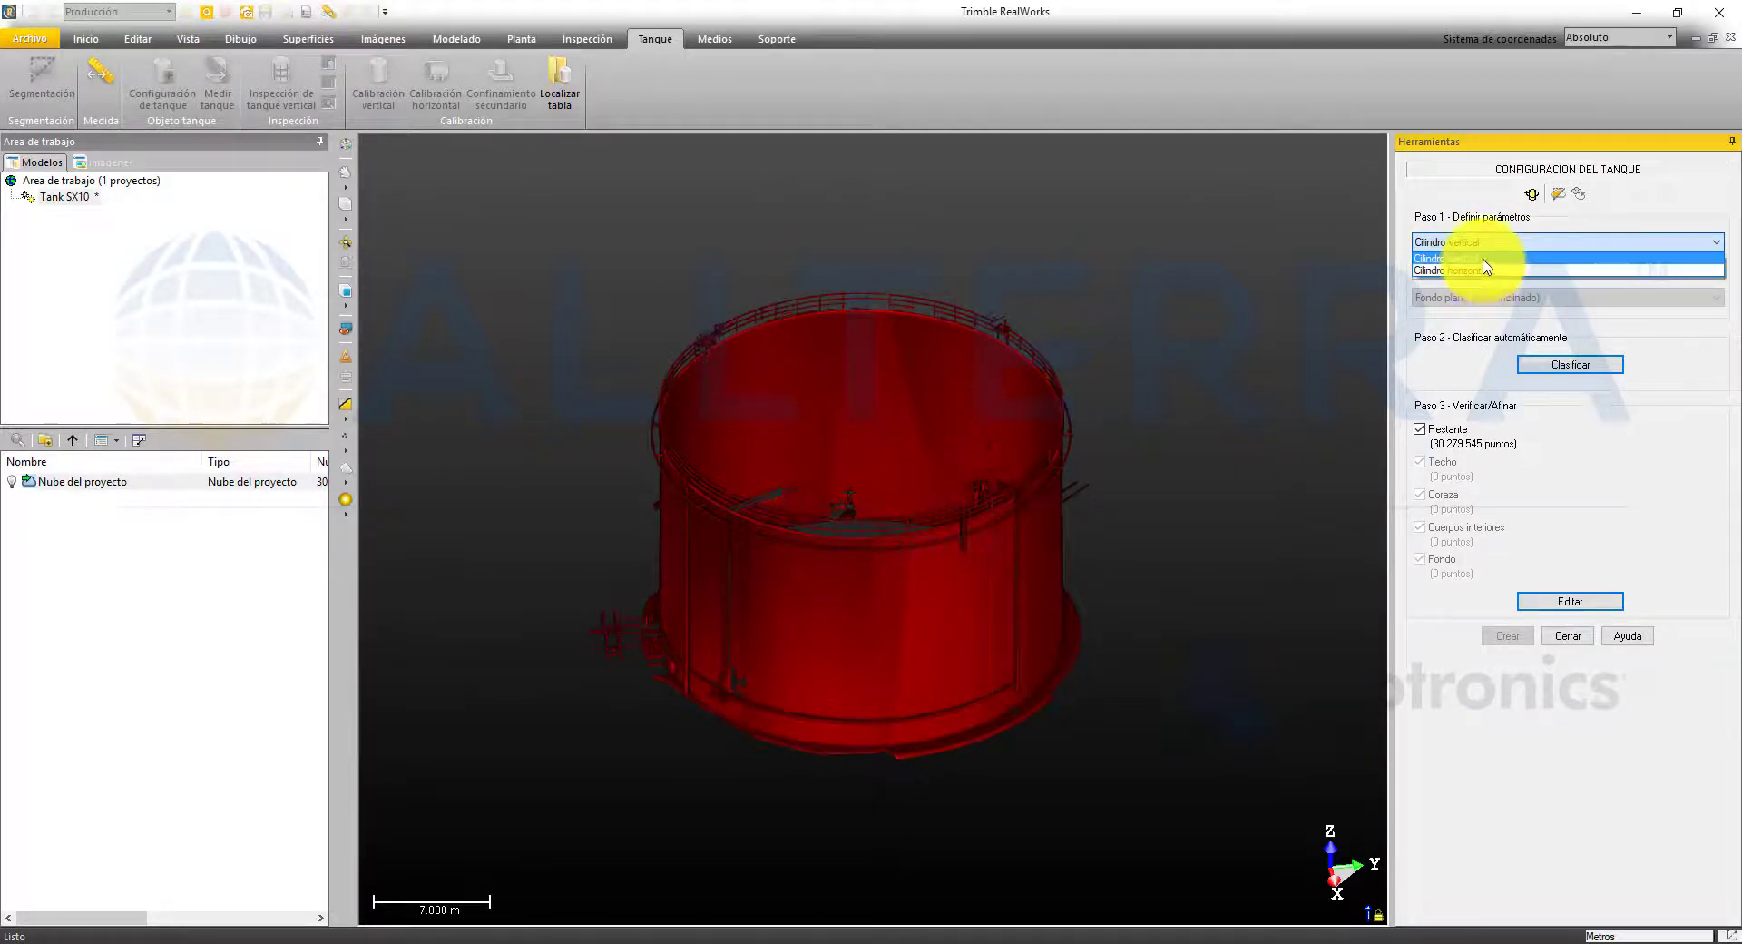
{"action": "left_click", "coordinate": [1482, 242]}
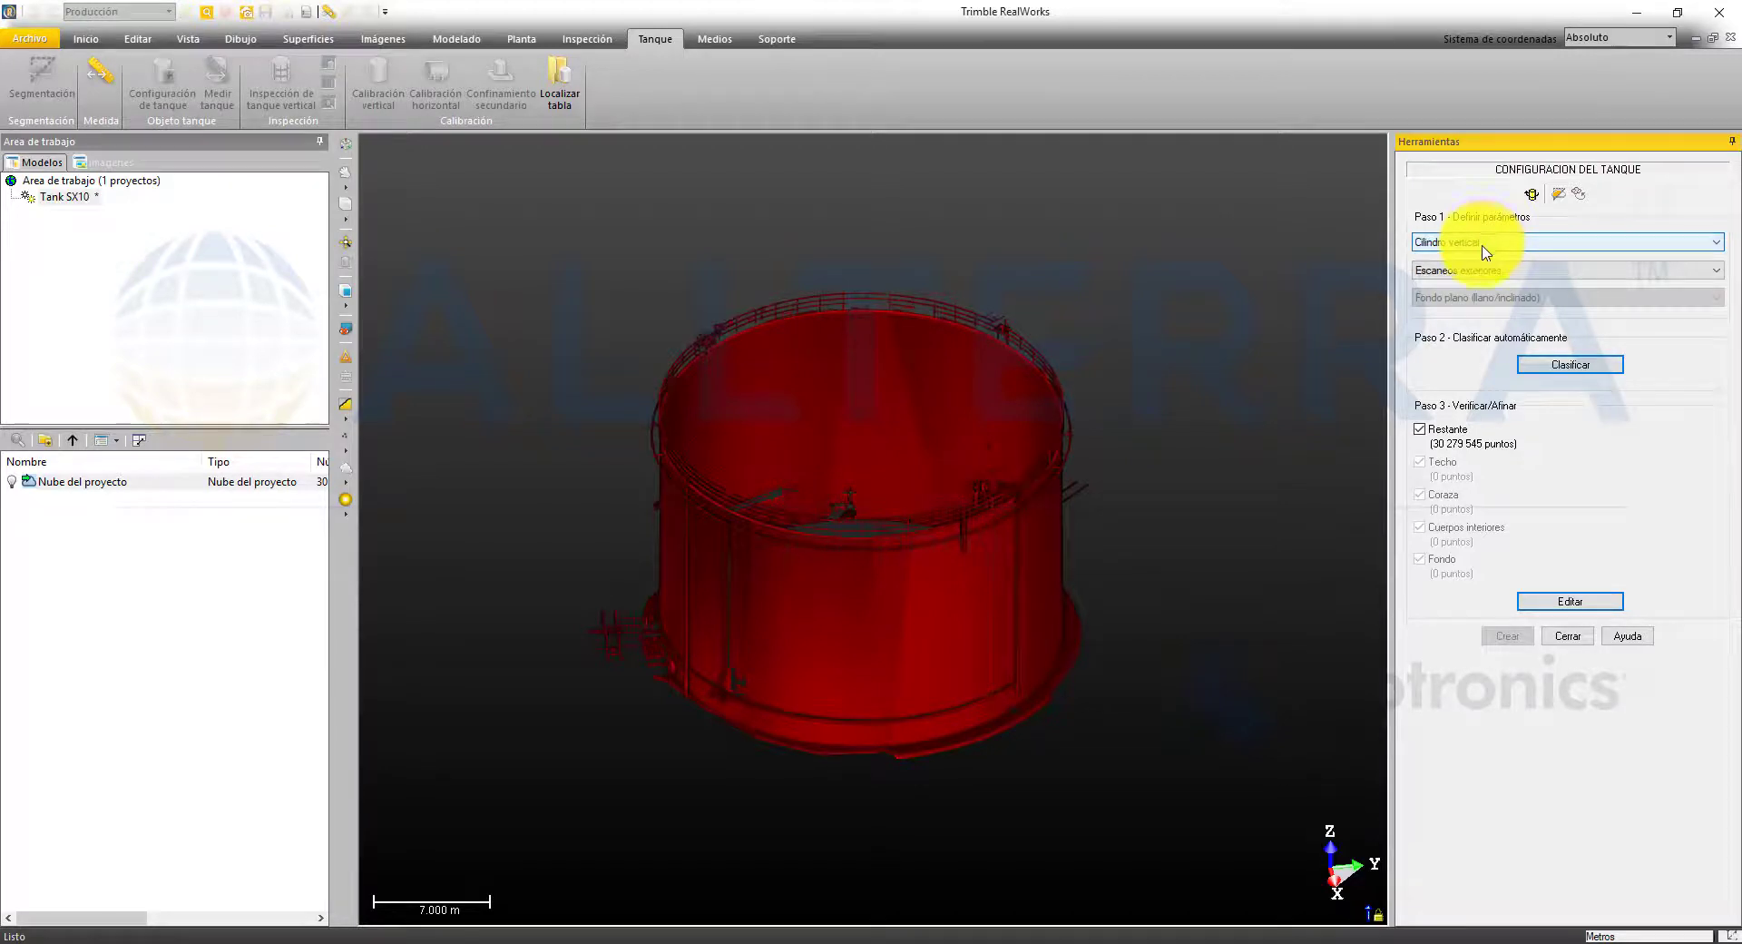
{"action": "left_click", "coordinate": [1486, 270]}
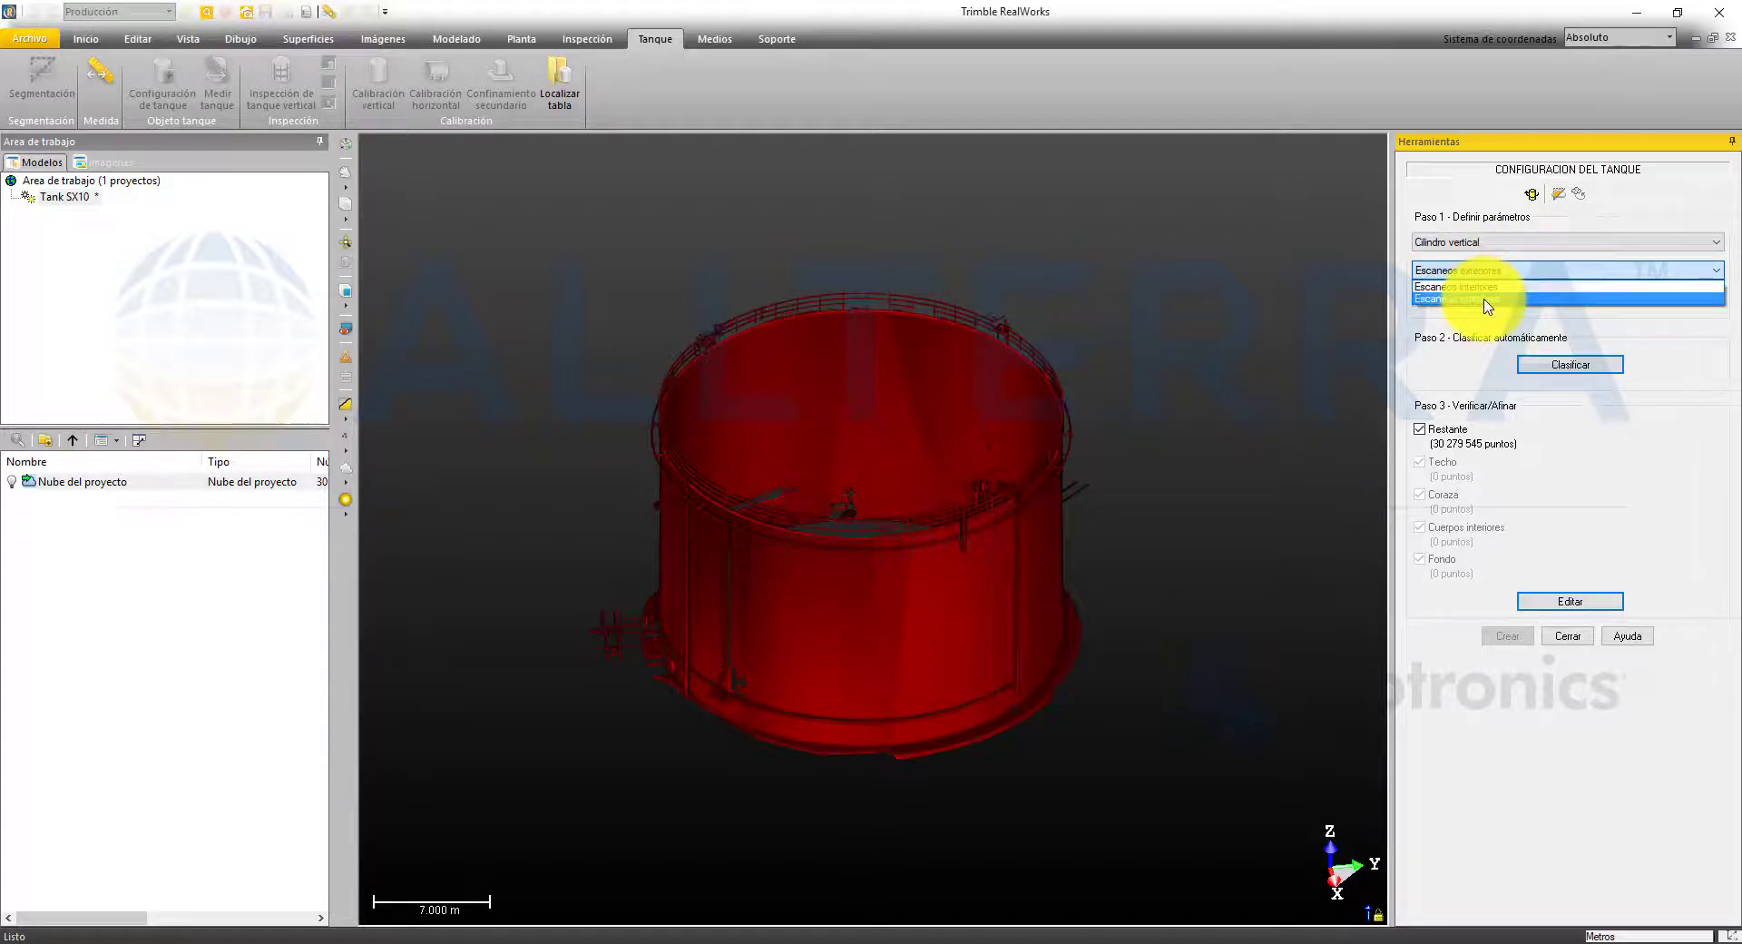
{"action": "left_click", "coordinate": [1488, 299]}
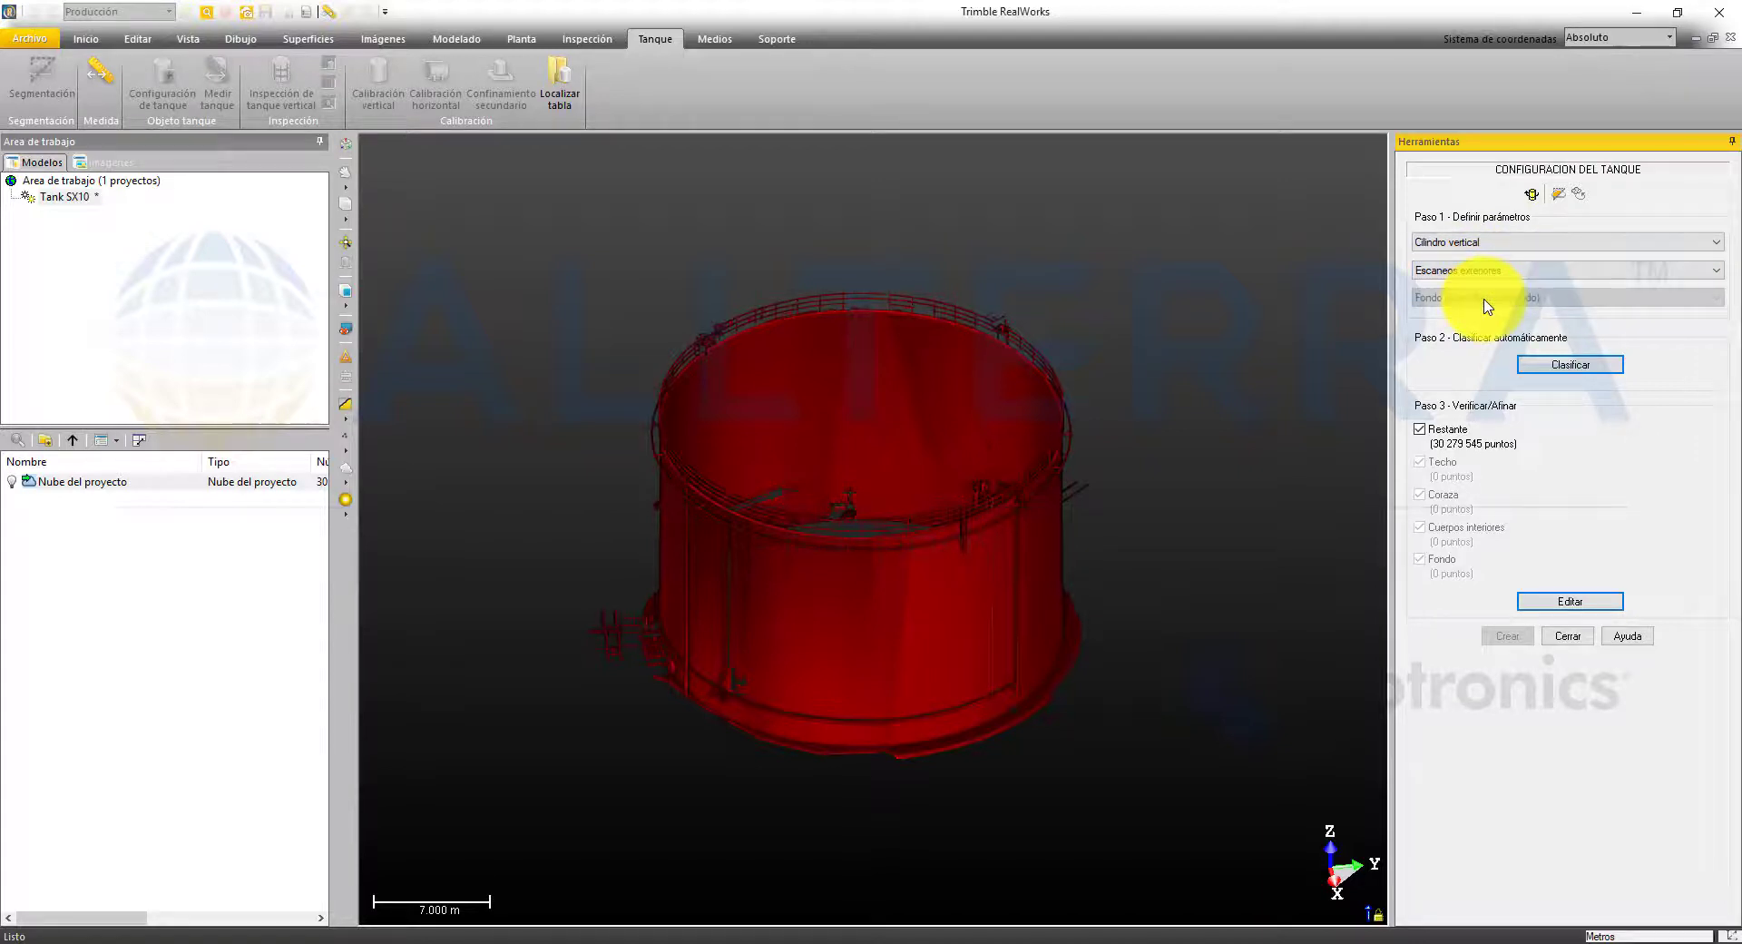
Classify the cloud automatically, hide the Restante points, and create the tank object before closing the configuration.
{"action": "left_click", "coordinate": [1560, 367]}
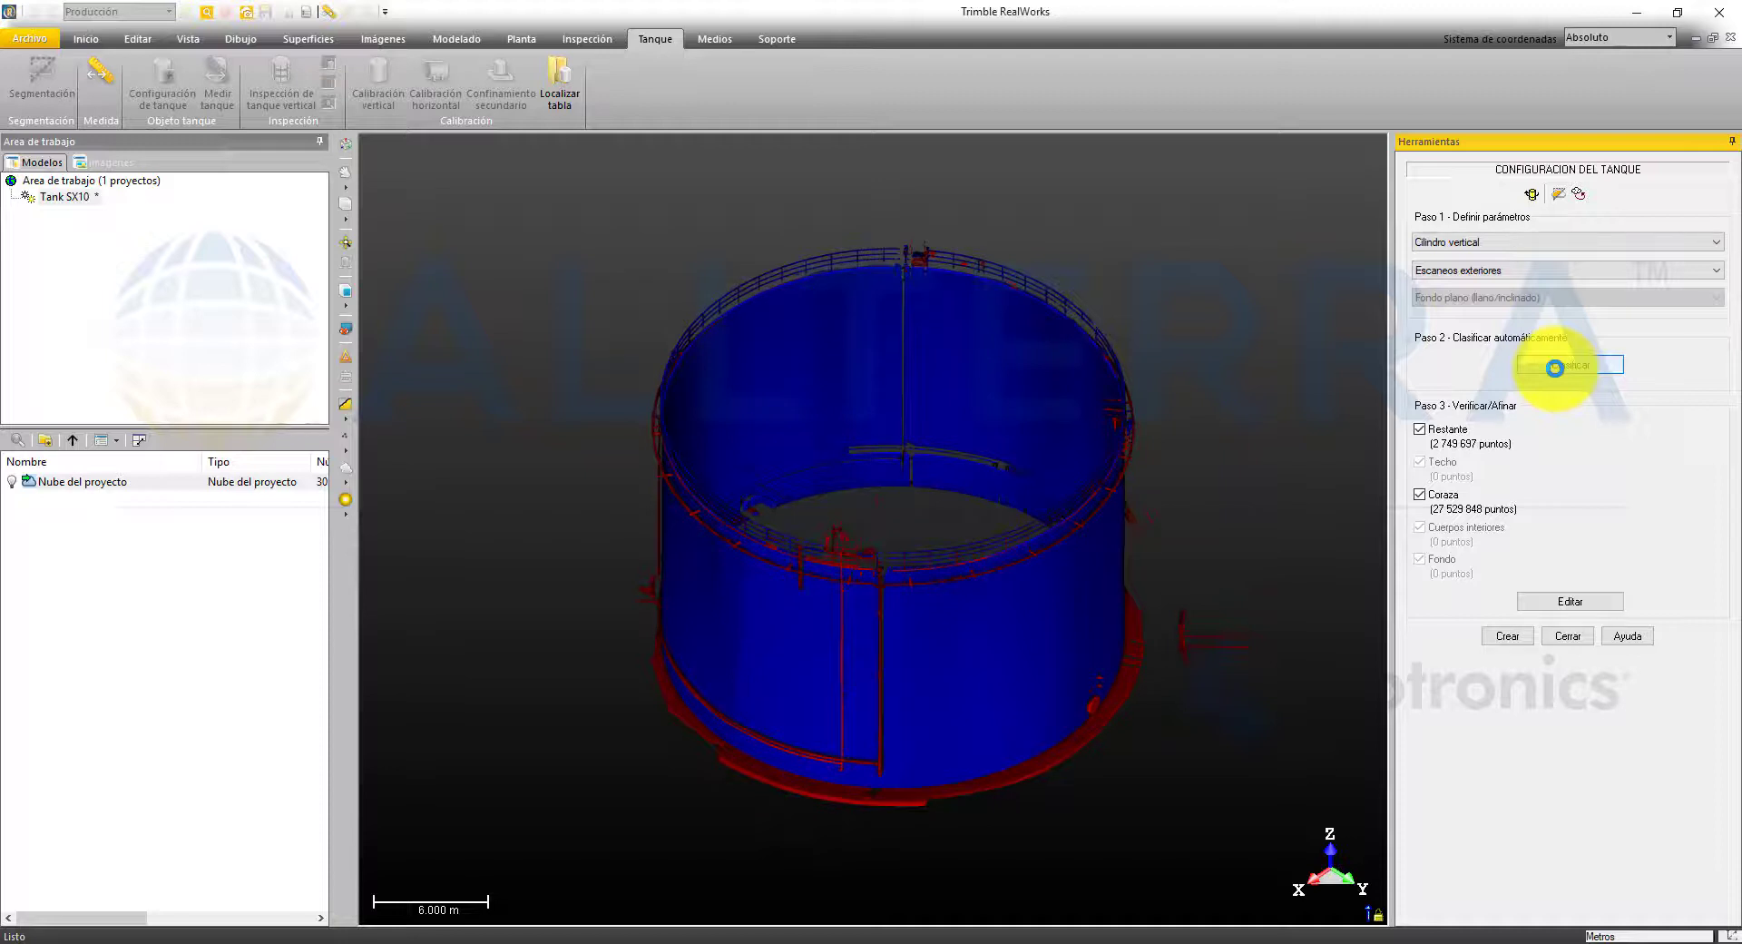
{"action": "left_click", "coordinate": [1421, 432]}
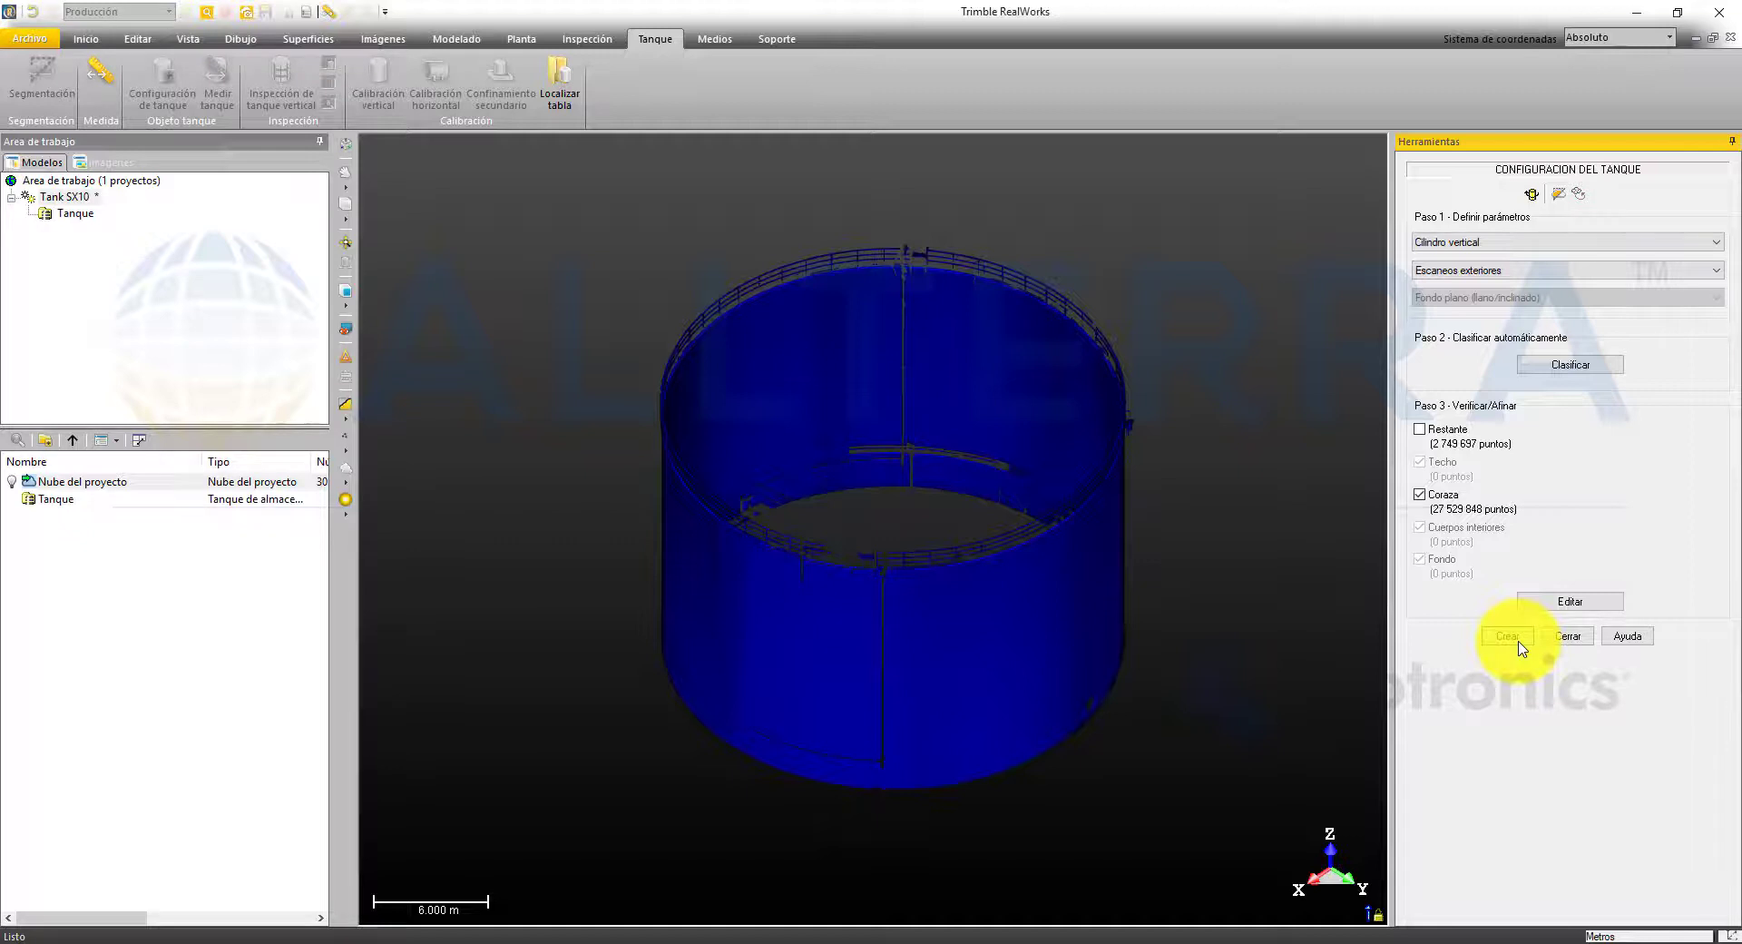
{"action": "left_click", "coordinate": [1577, 641]}
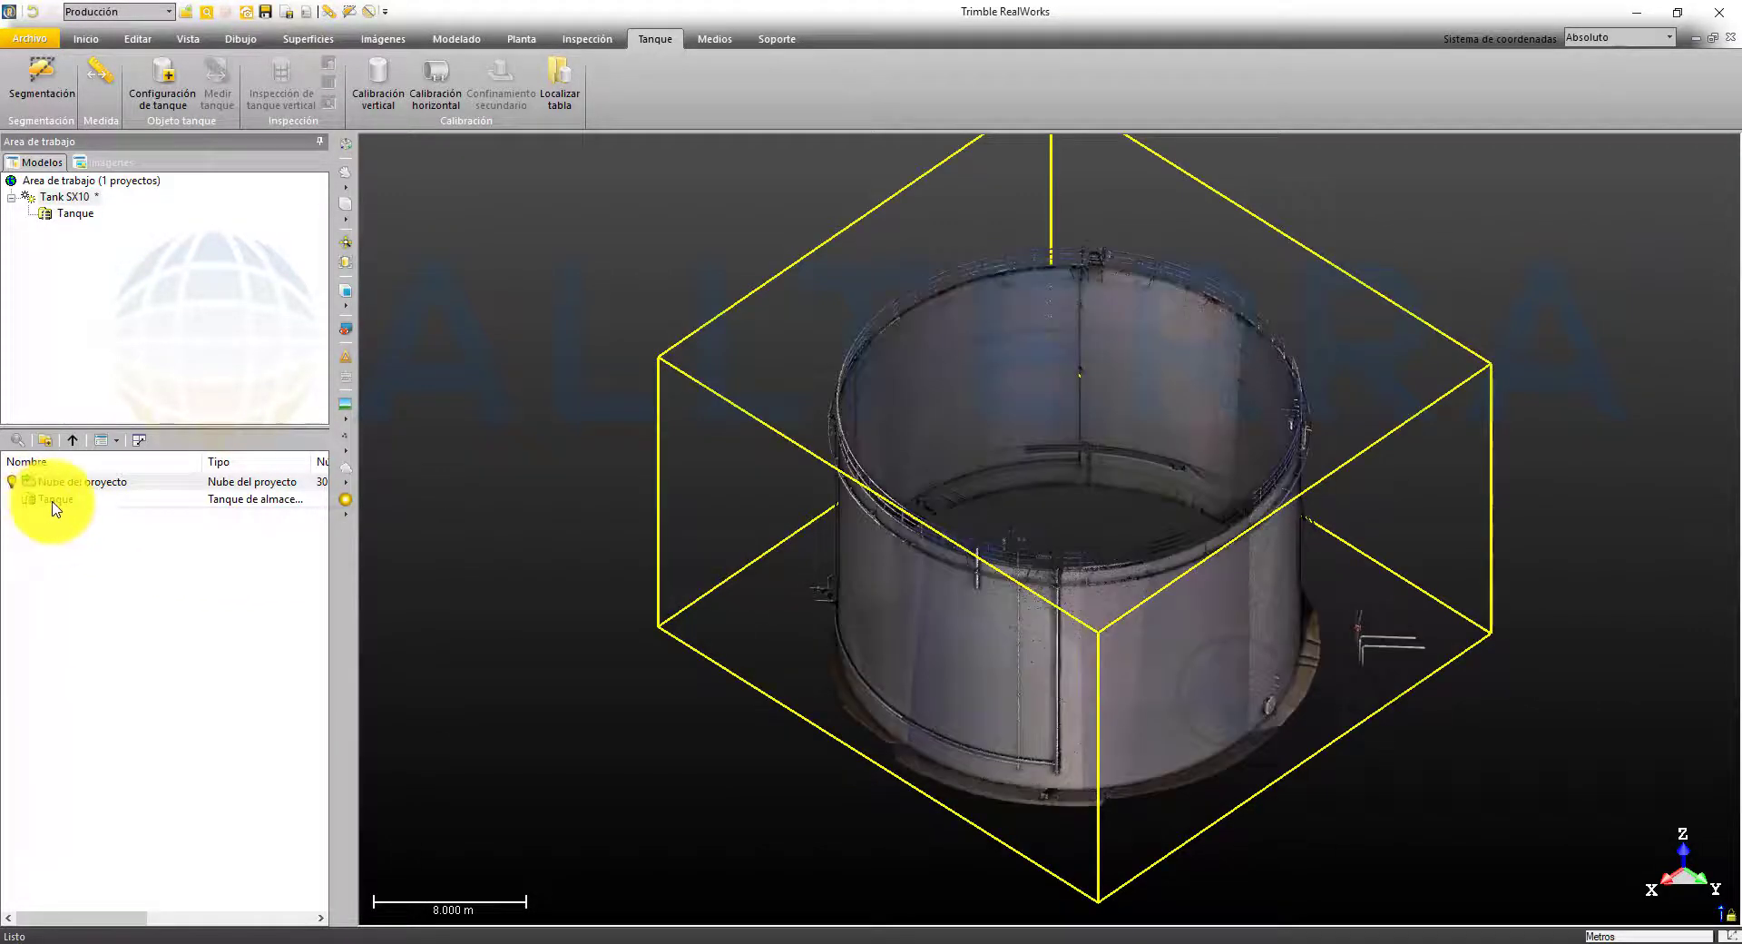
Measure the arc along the Tanque object's shell between the vertical pipe and the edge of the bright strip.
{"action": "left_click", "coordinate": [56, 501]}
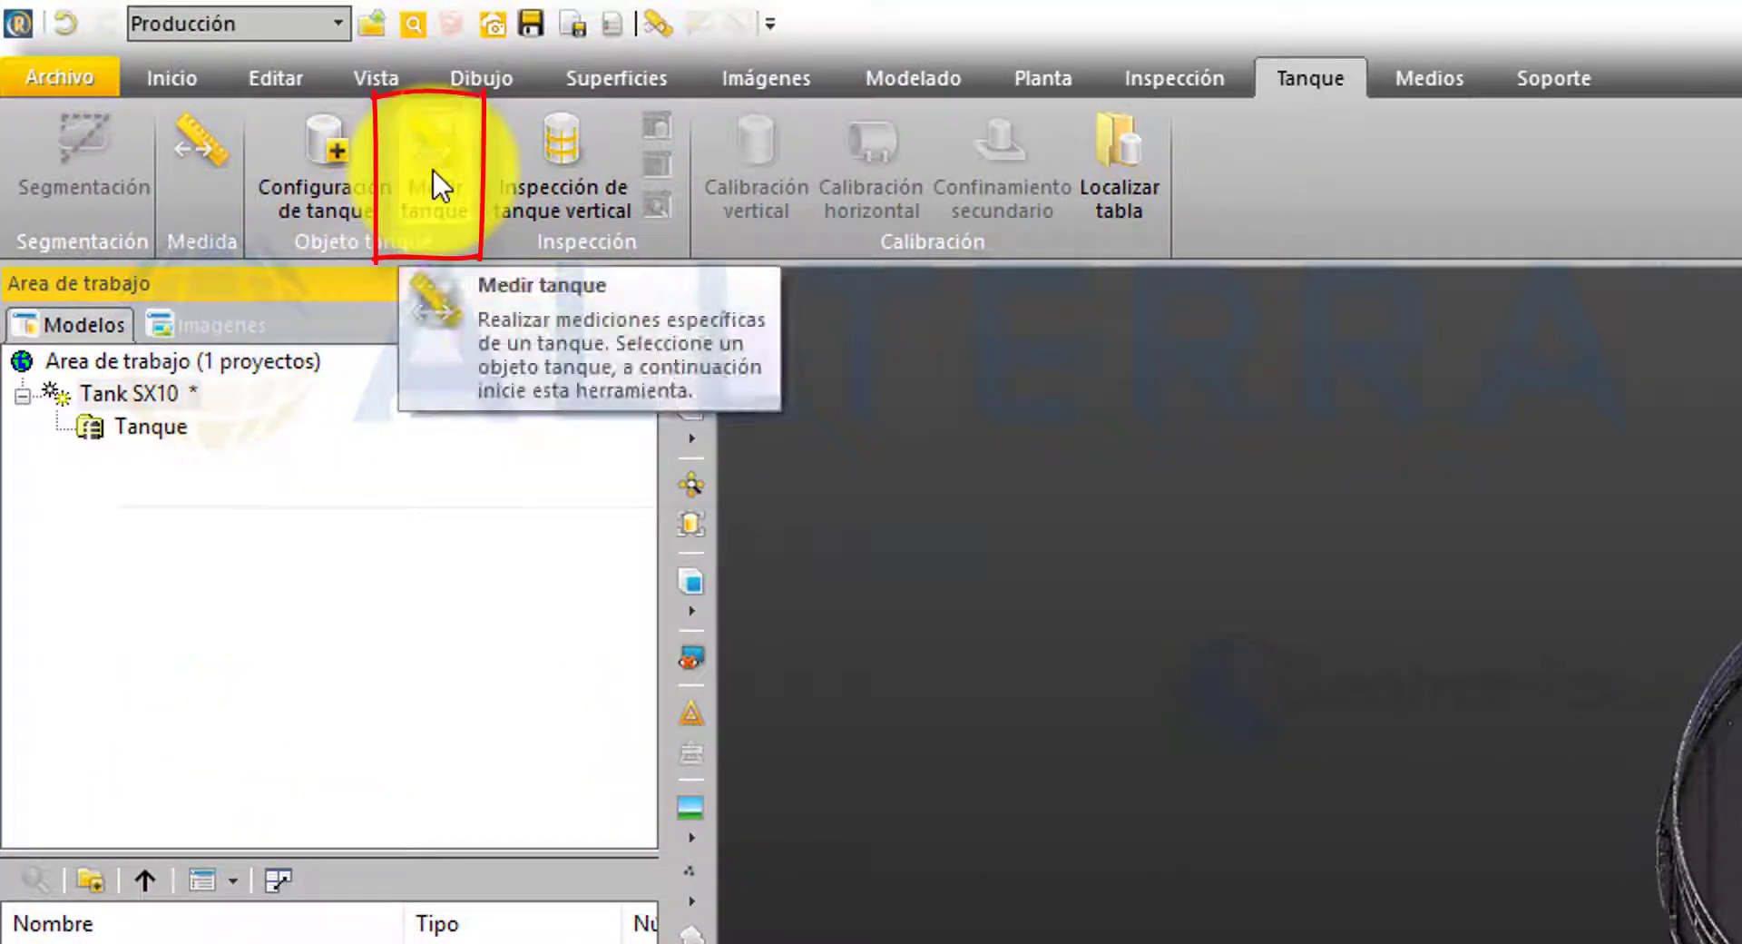
{"action": "left_click", "coordinate": [432, 170]}
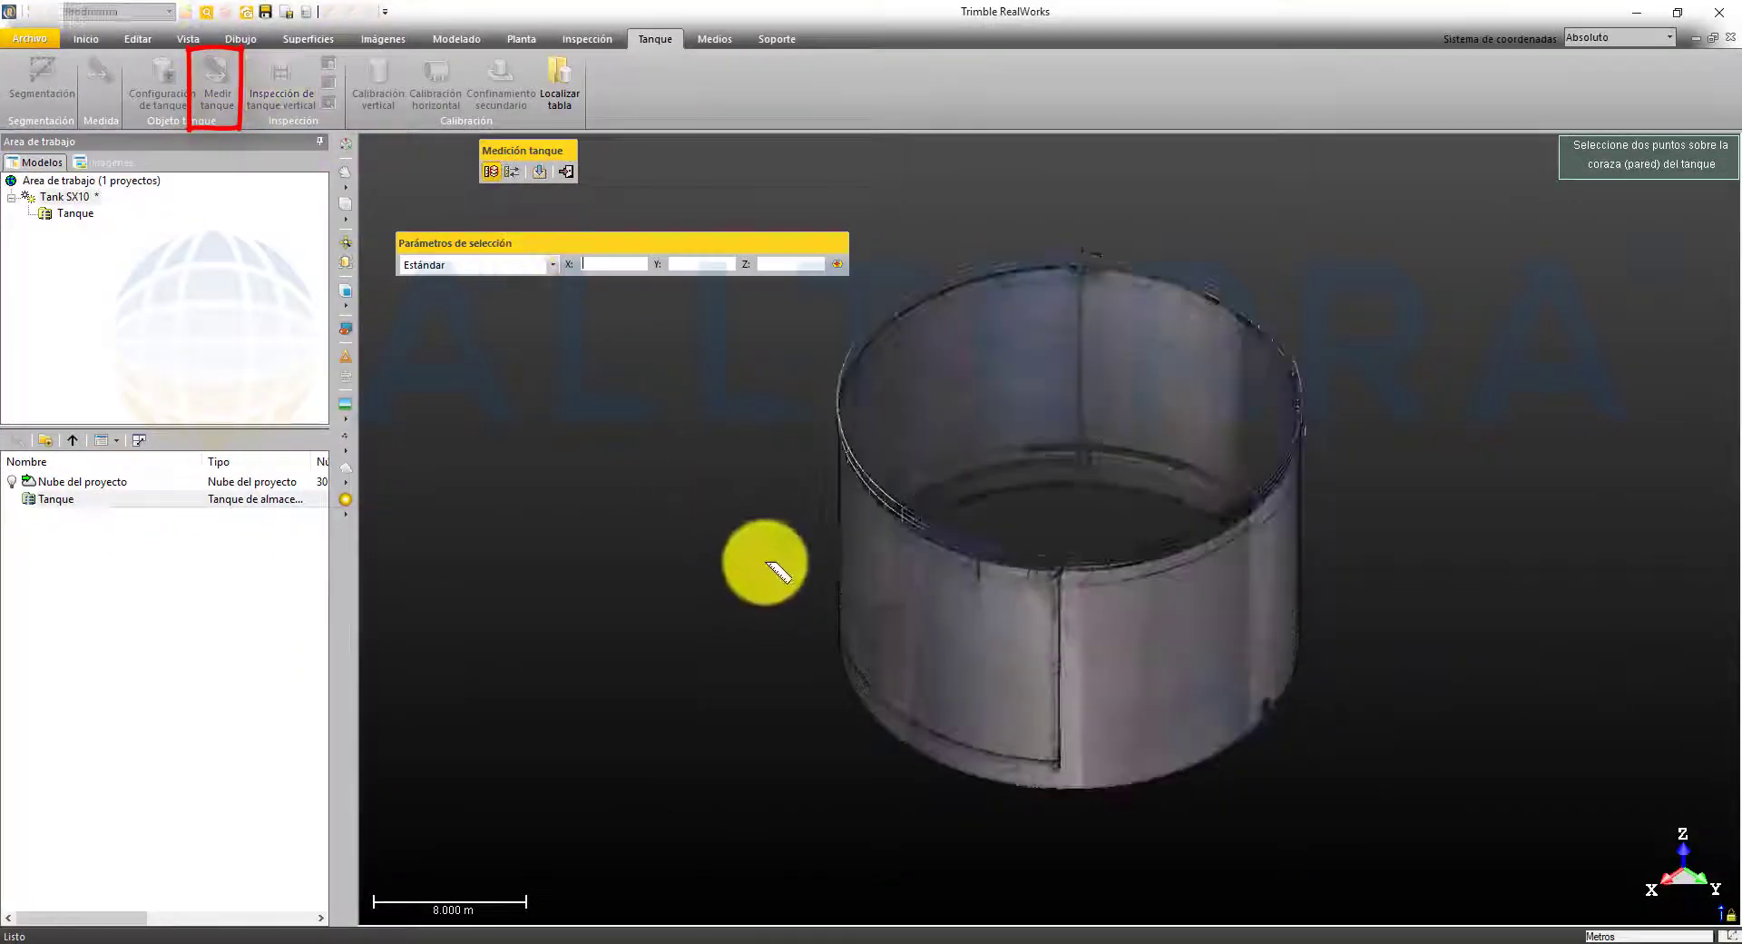
{"action": "scroll", "coordinate": [1232, 637], "scroll_direction": "up", "scroll_amount": 8}
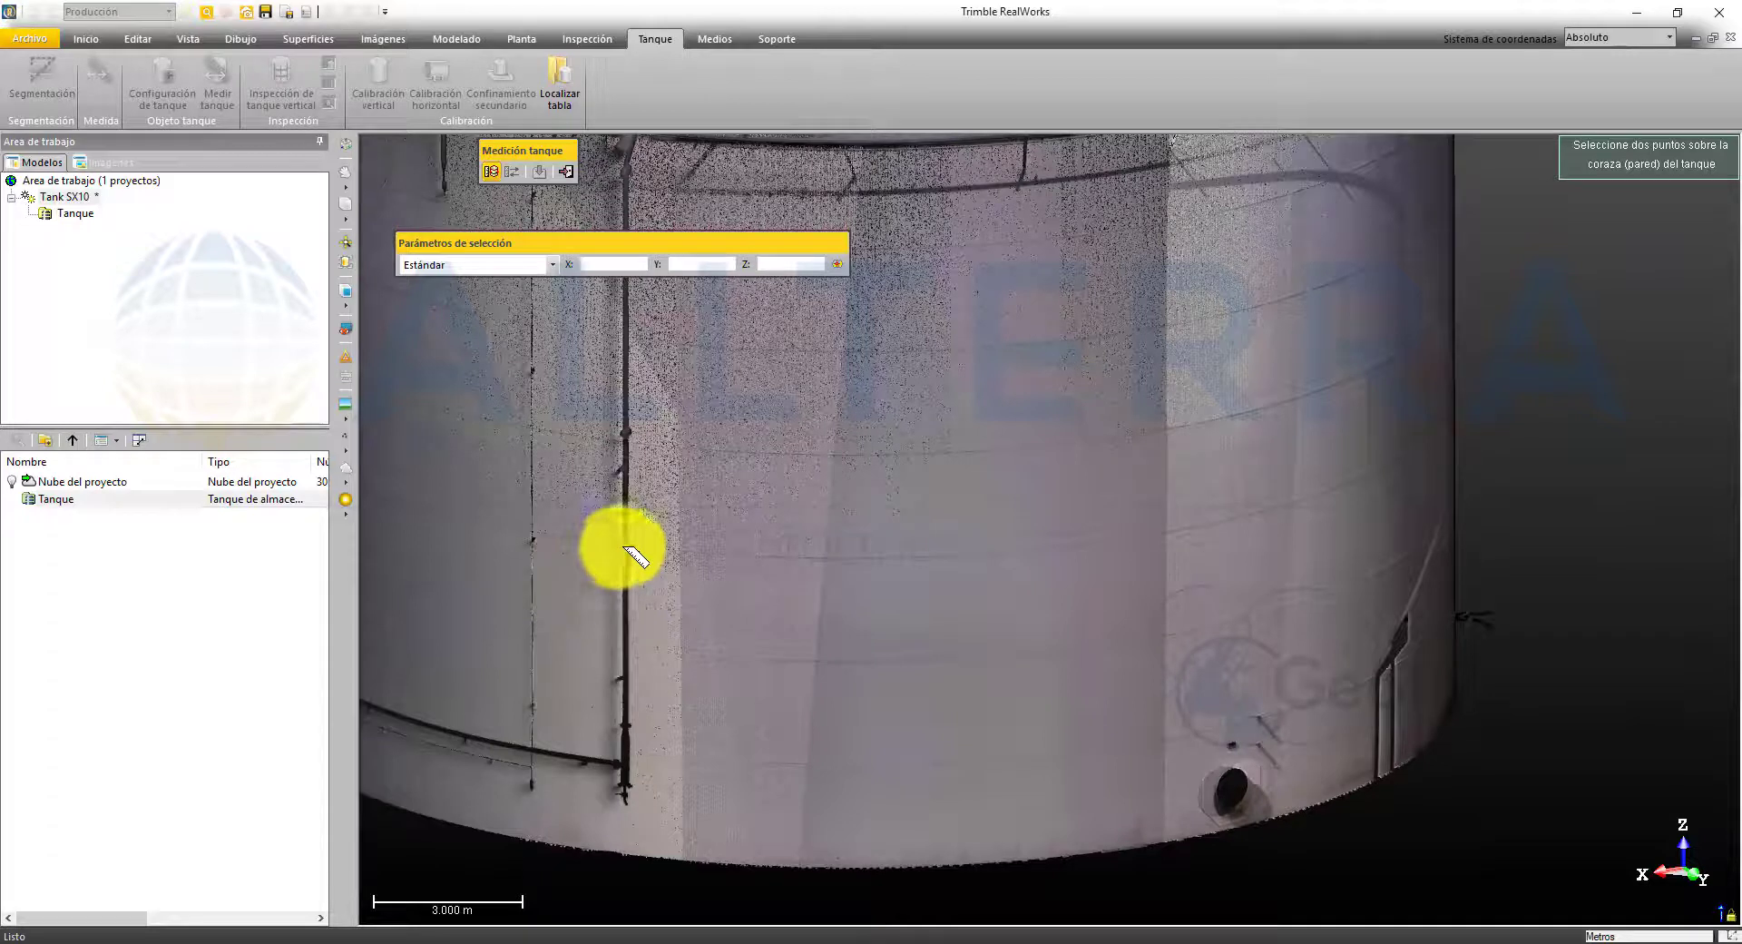
{"action": "left_click", "coordinate": [631, 542]}
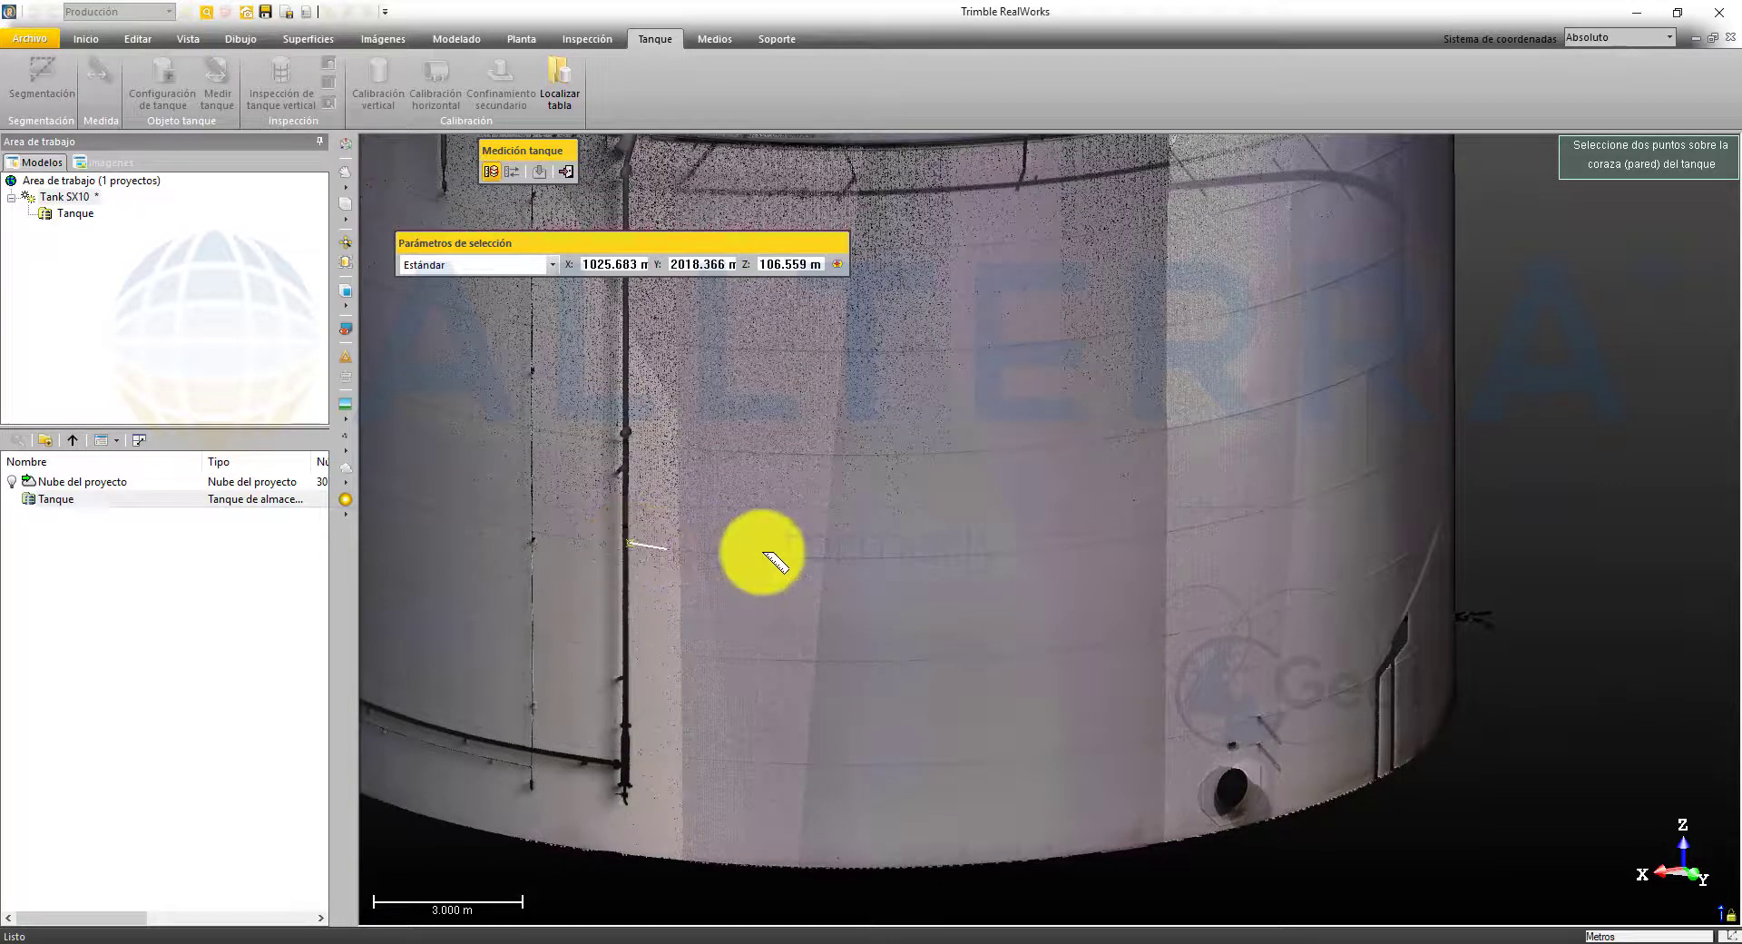
{"action": "left_click", "coordinate": [1164, 530]}
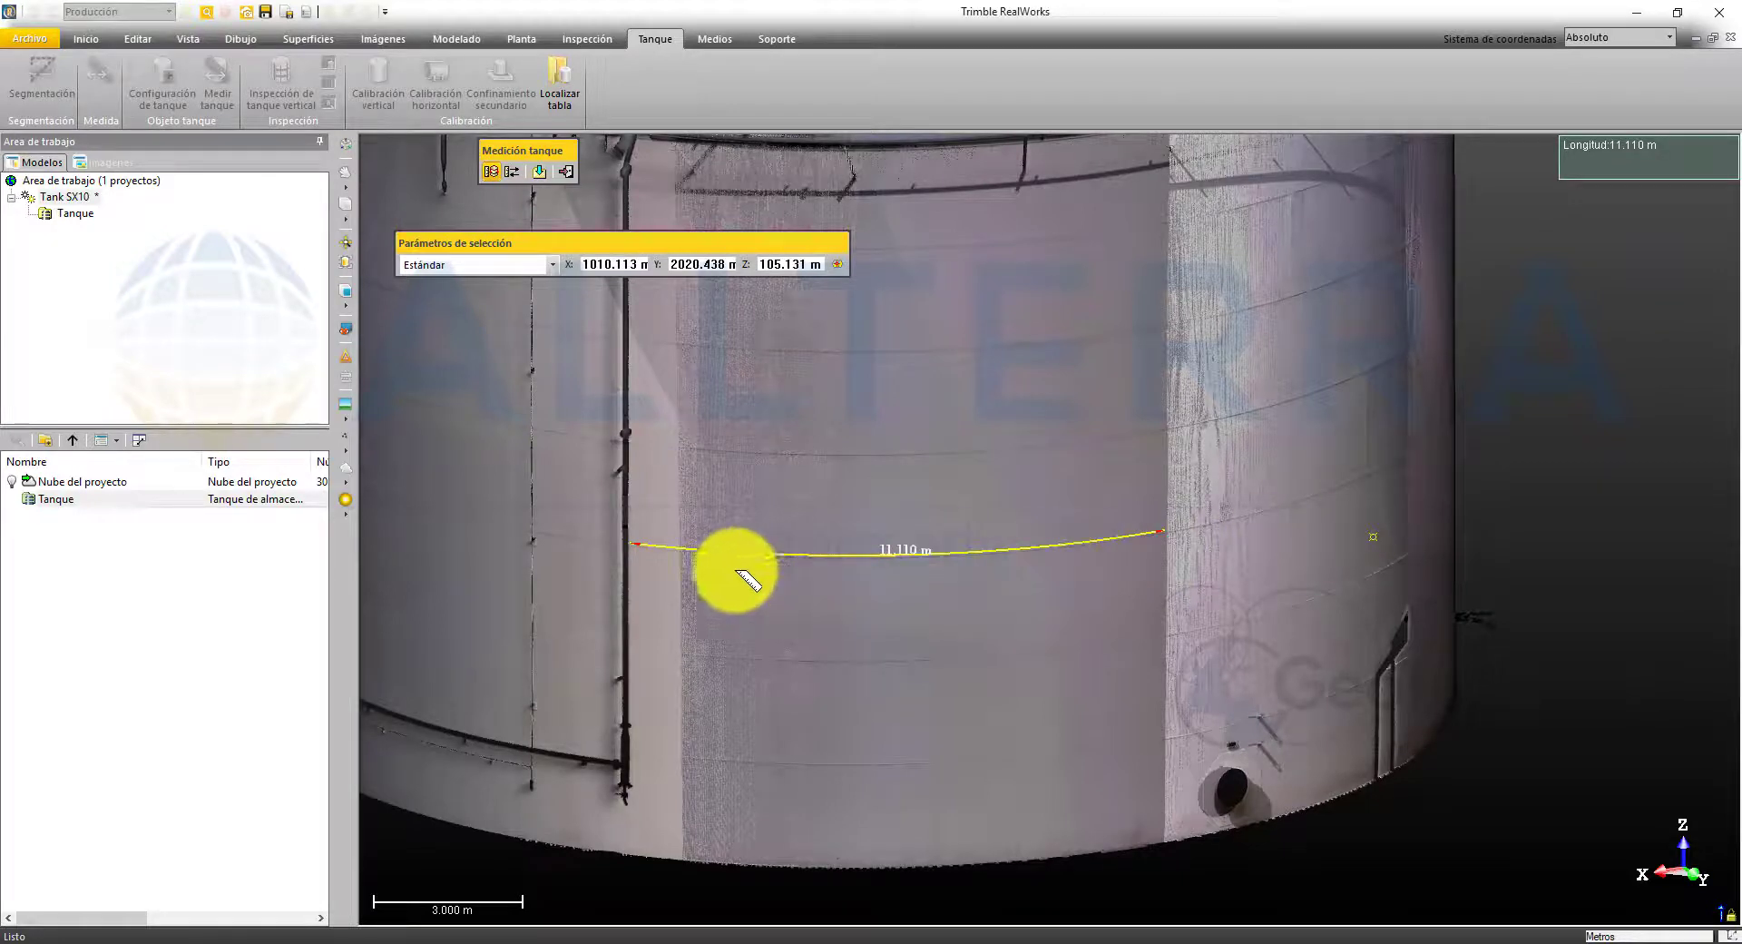
Switch the shell measurement to the complementary arc around the rest of the tank, and close the measuring tool.
{"action": "left_click_drag", "start_coordinate": [959, 491], "coordinate": [789, 542]}
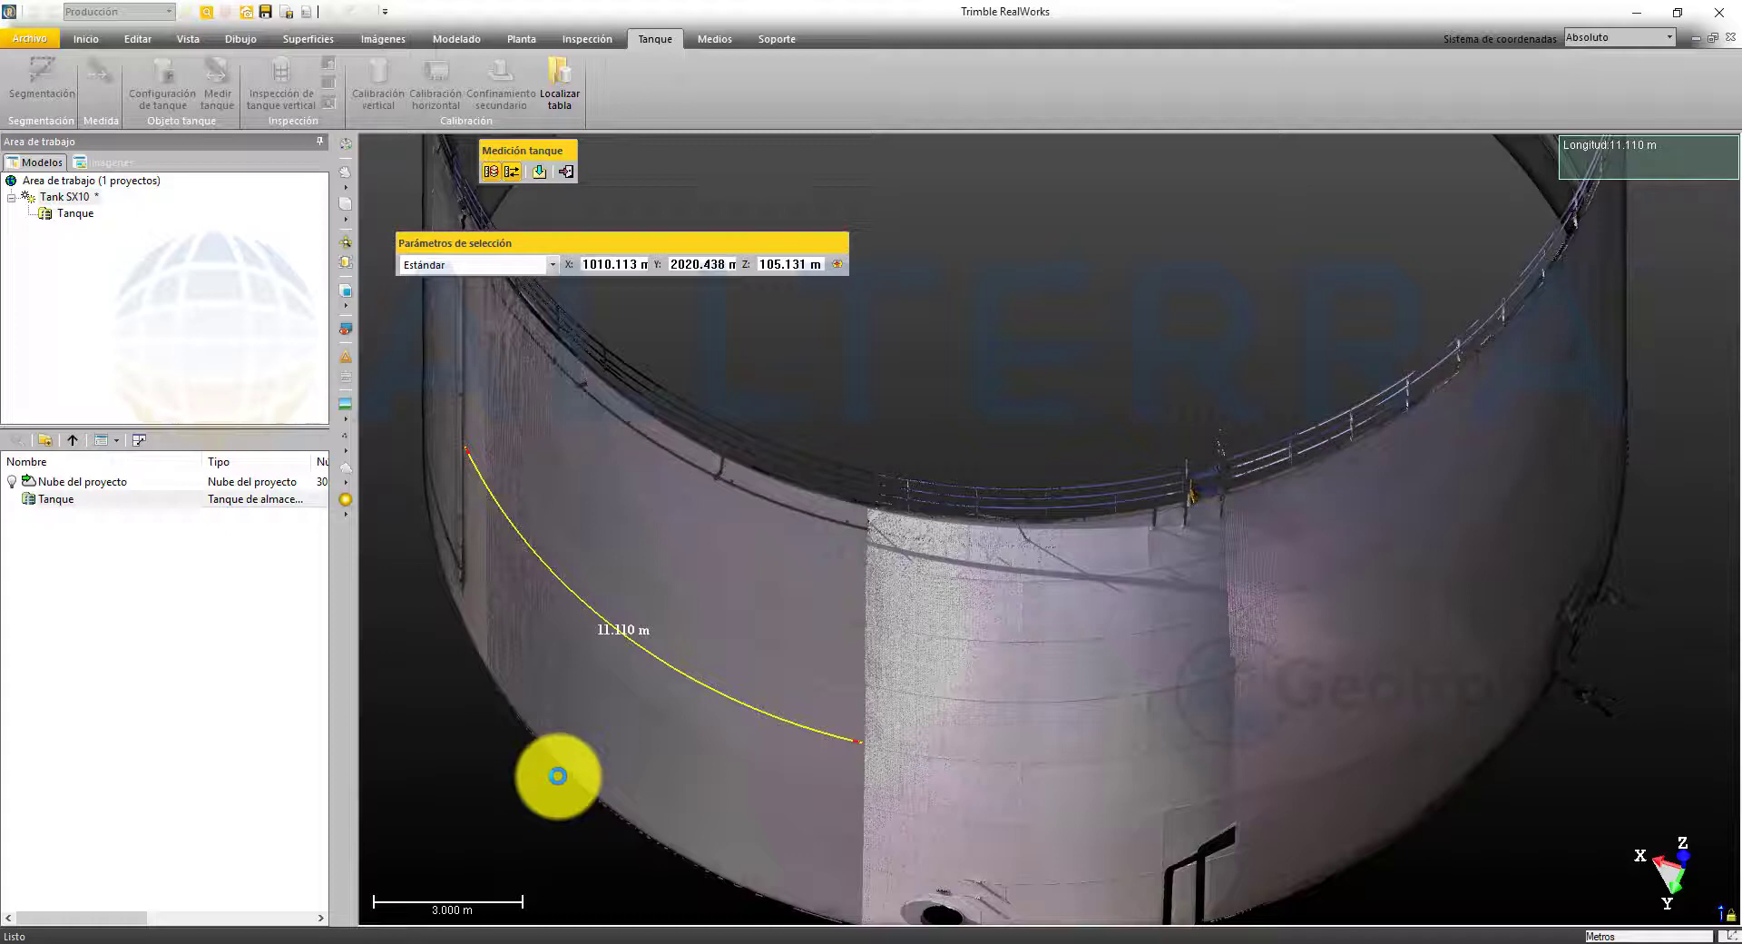
{"action": "left_click", "coordinate": [558, 776]}
{"action": "scroll", "coordinate": [558, 772], "scroll_direction": "down", "scroll_amount": 5}
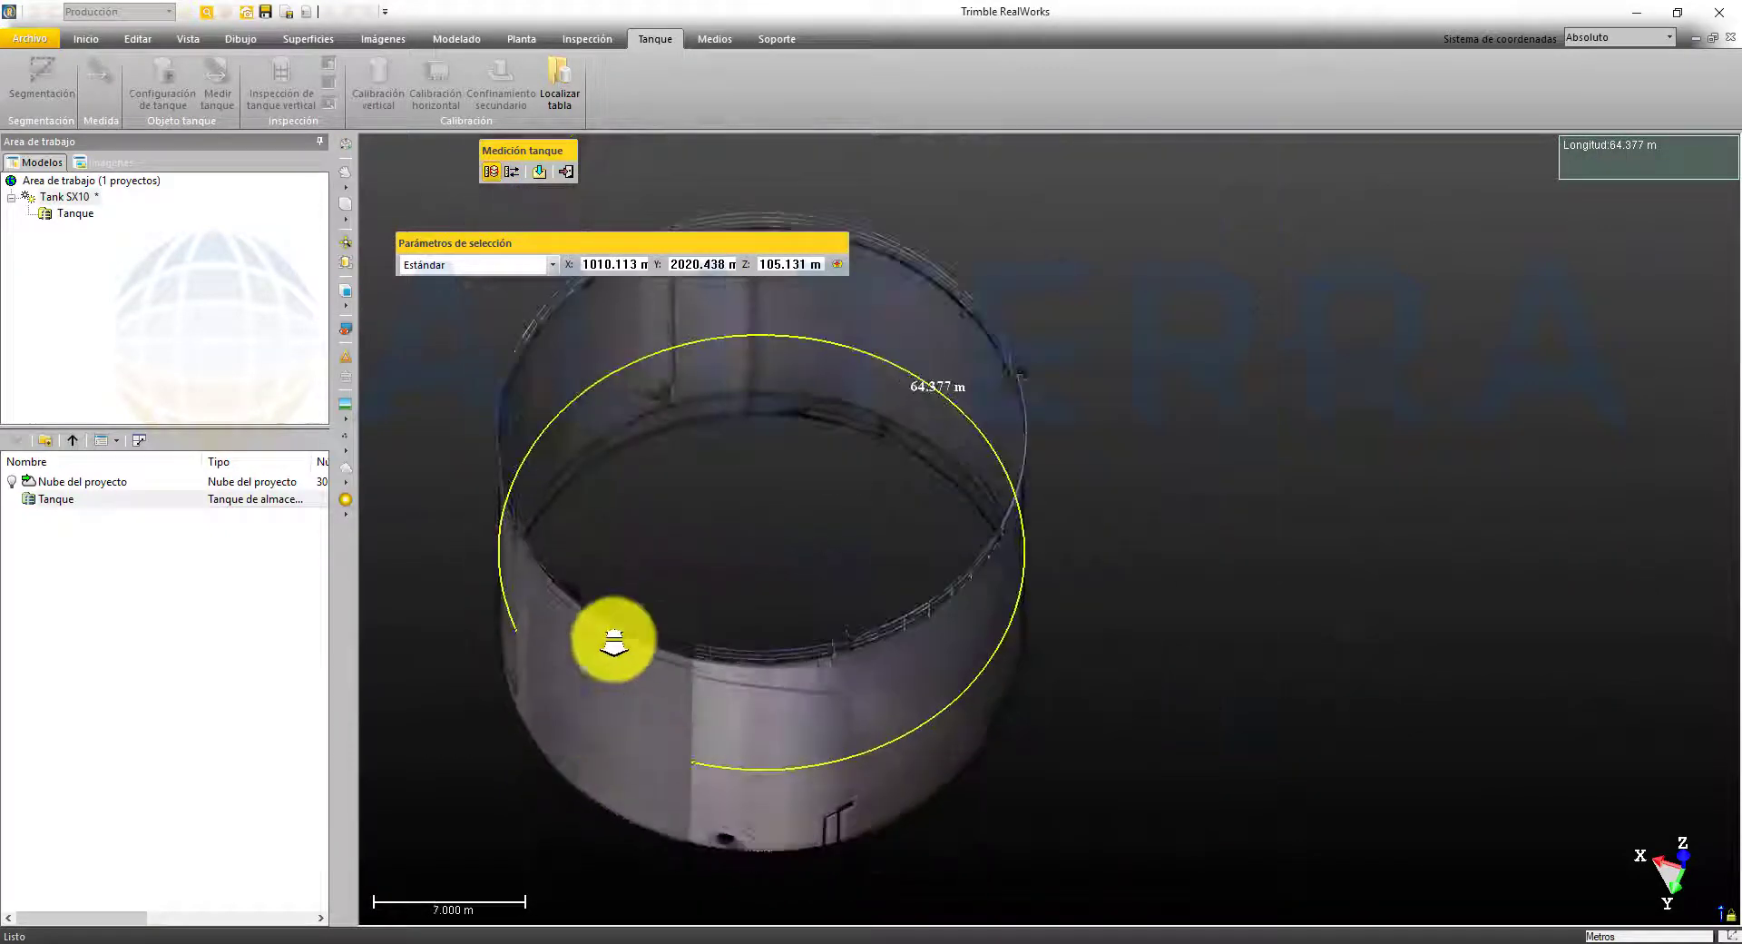
{"action": "left_click", "coordinate": [566, 172]}
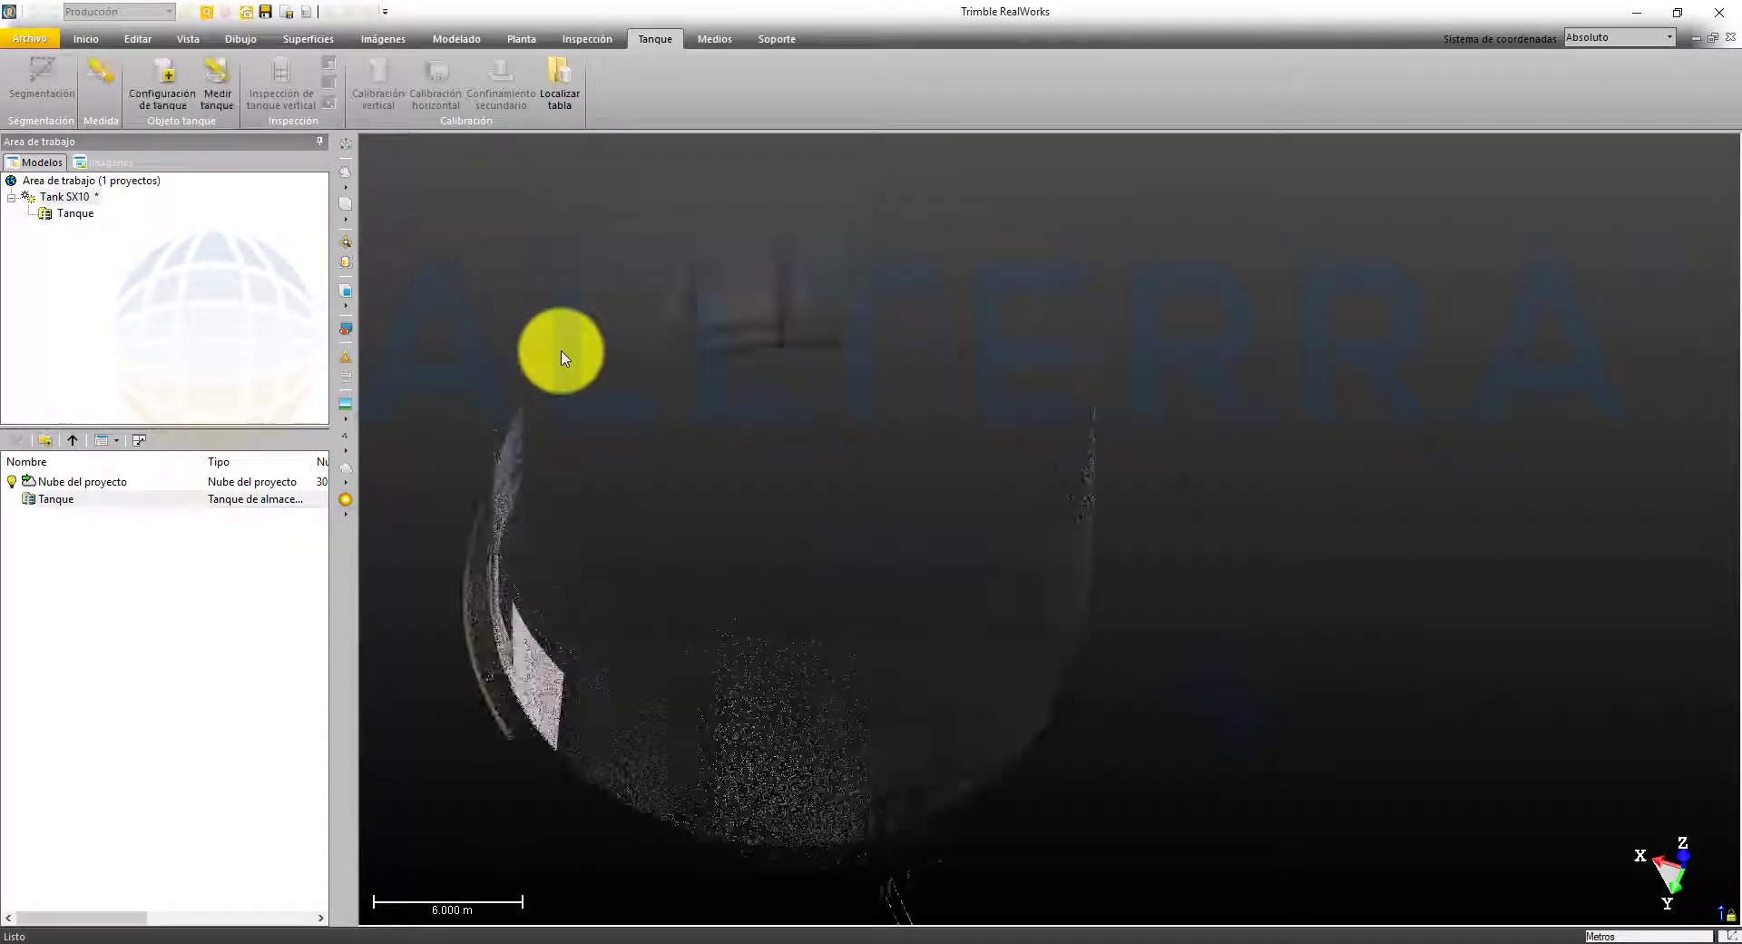
Start a vertical tank inspection on the Tanque object and pick the verticality reference elevation at the shell's bottom edge, near the round opening.
{"action": "left_click", "coordinate": [58, 501]}
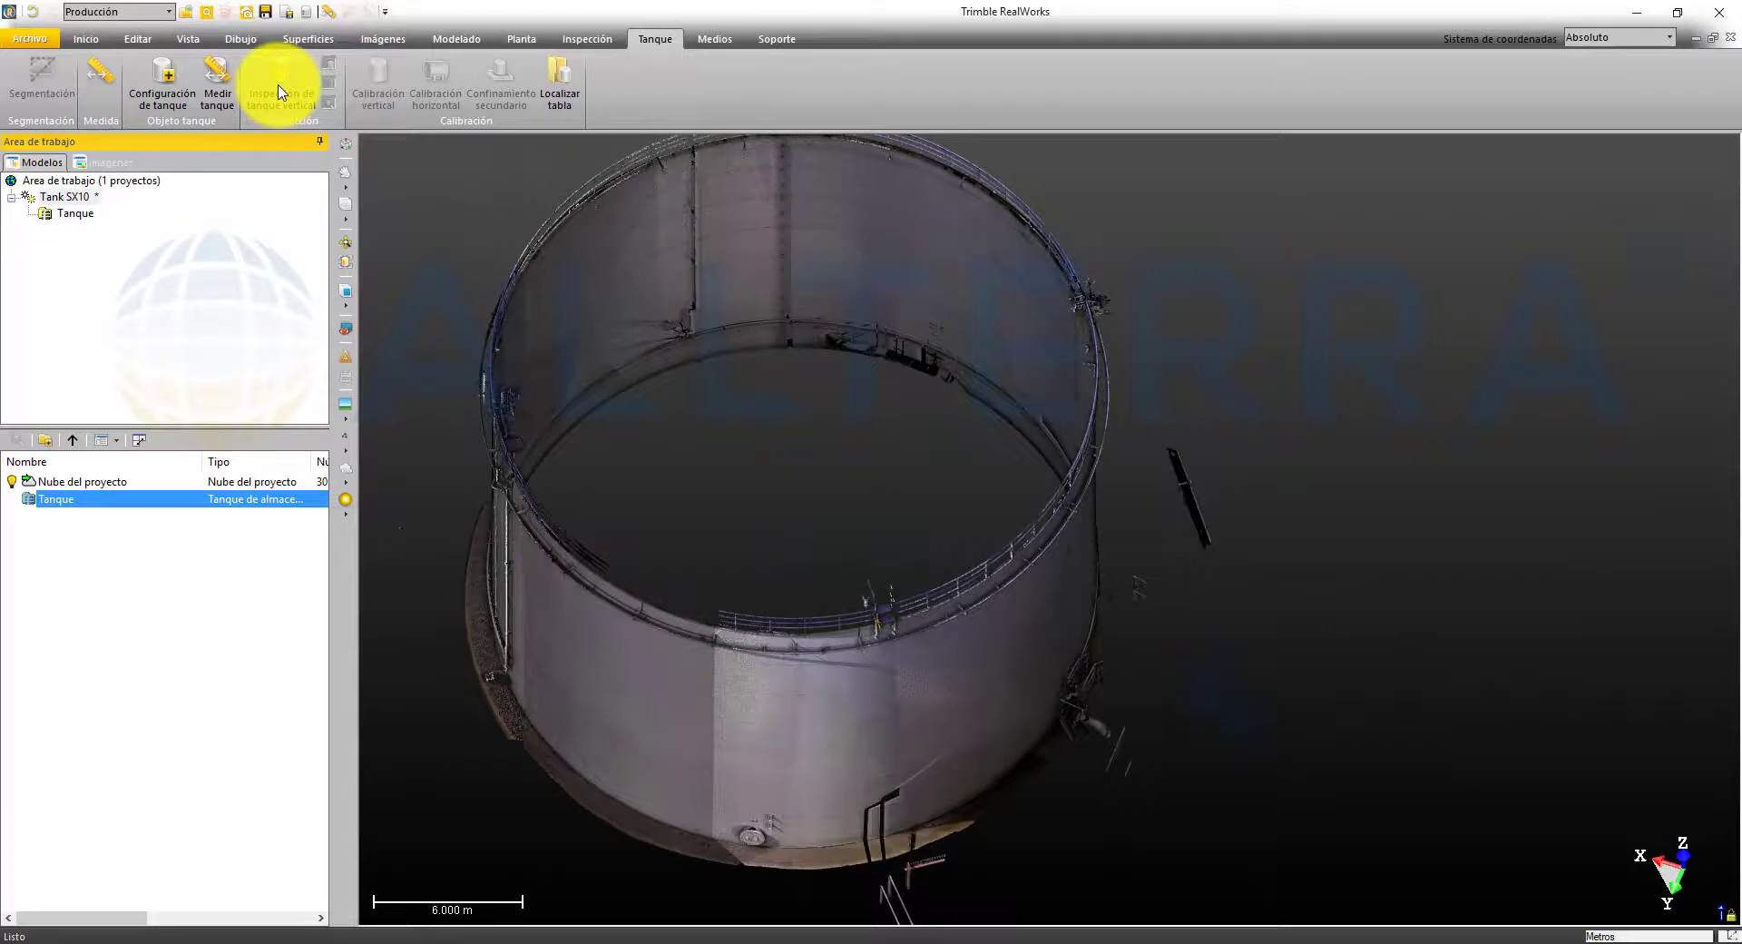
{"action": "left_click", "coordinate": [282, 92]}
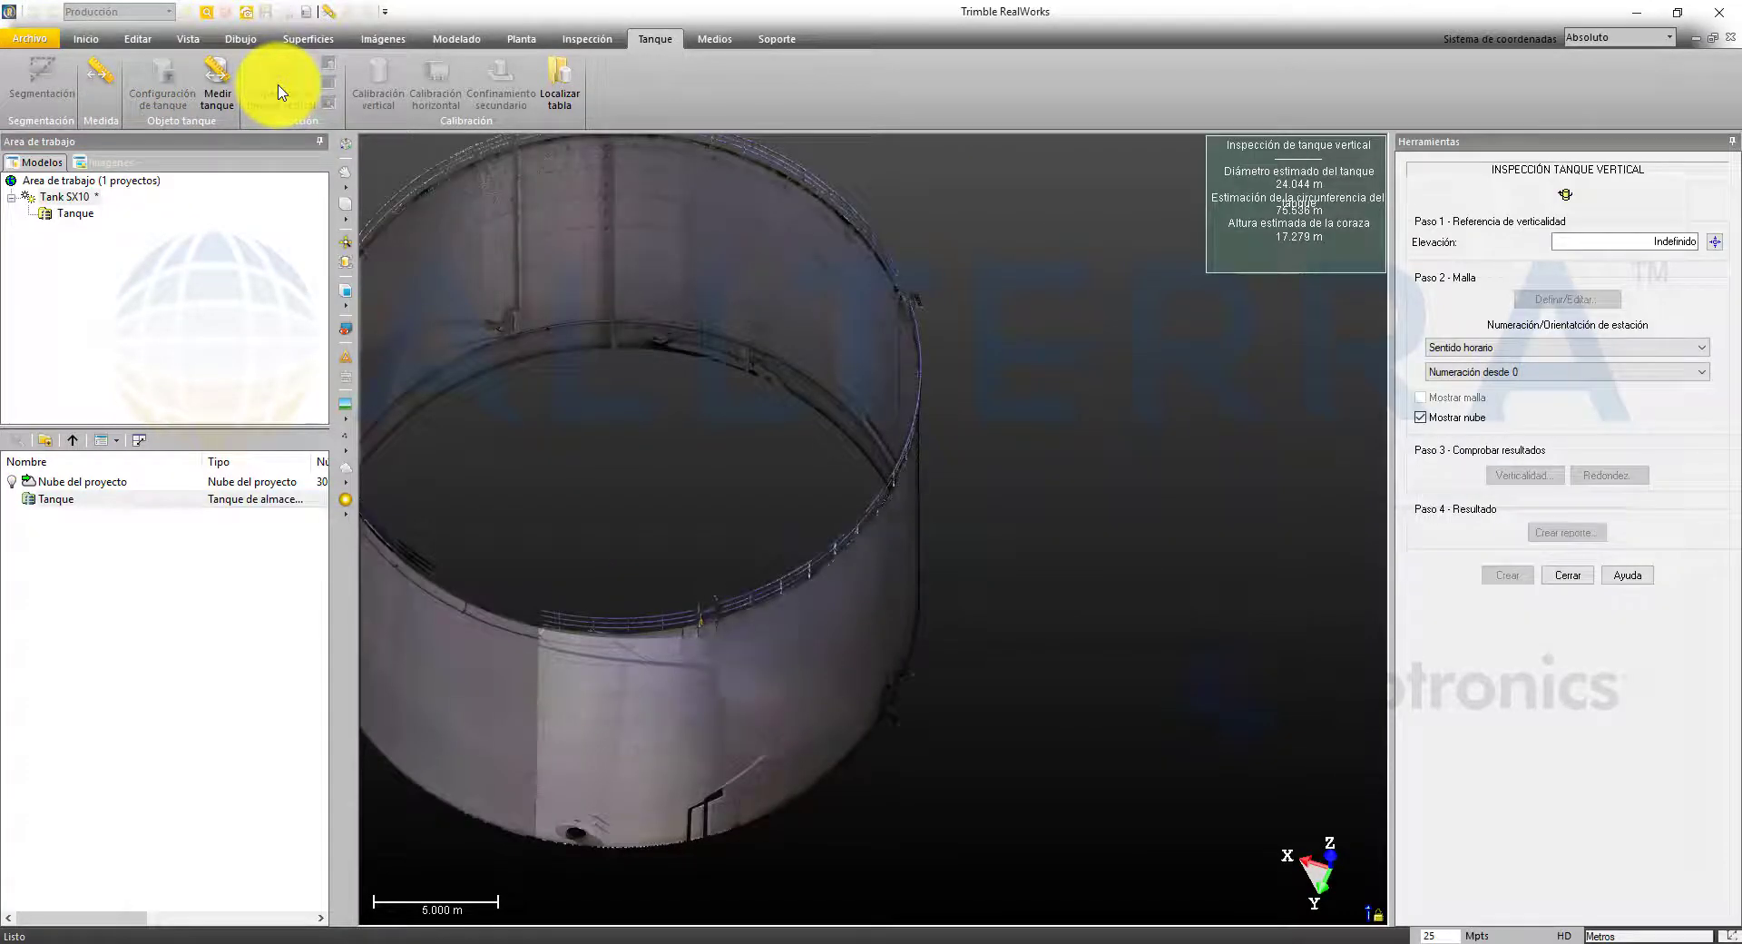
{"action": "scroll", "coordinate": [1142, 410], "scroll_direction": "down", "scroll_amount": 3}
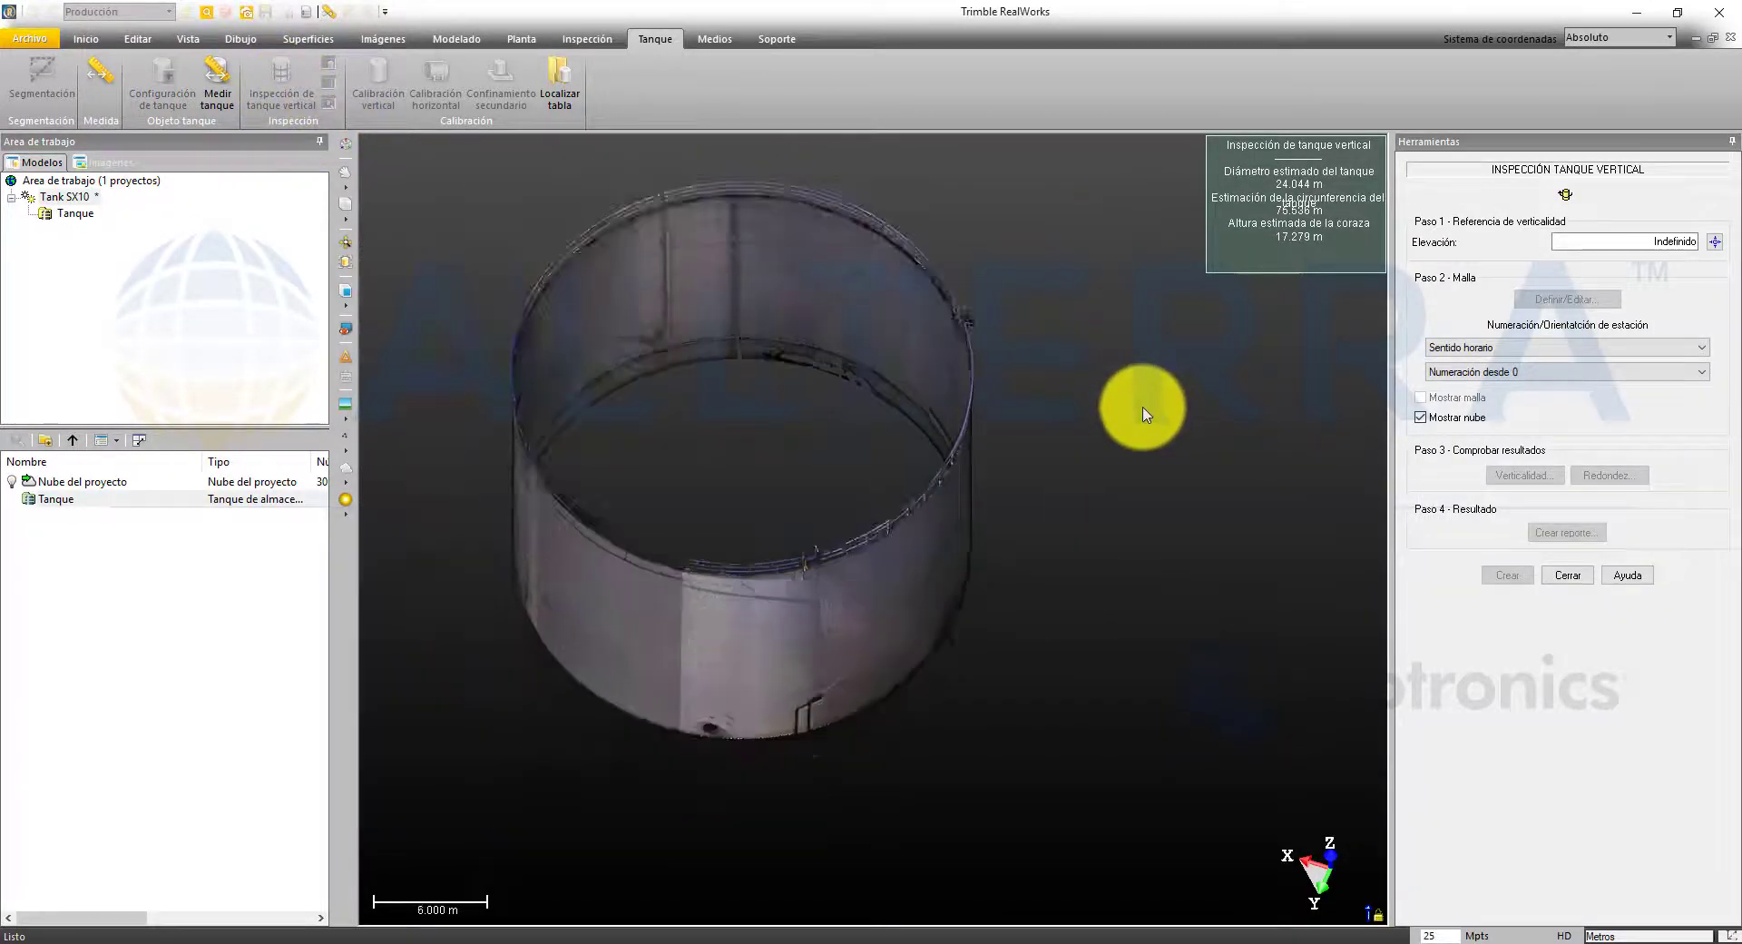
{"action": "scroll", "coordinate": [576, 349], "scroll_direction": "up", "scroll_amount": 4}
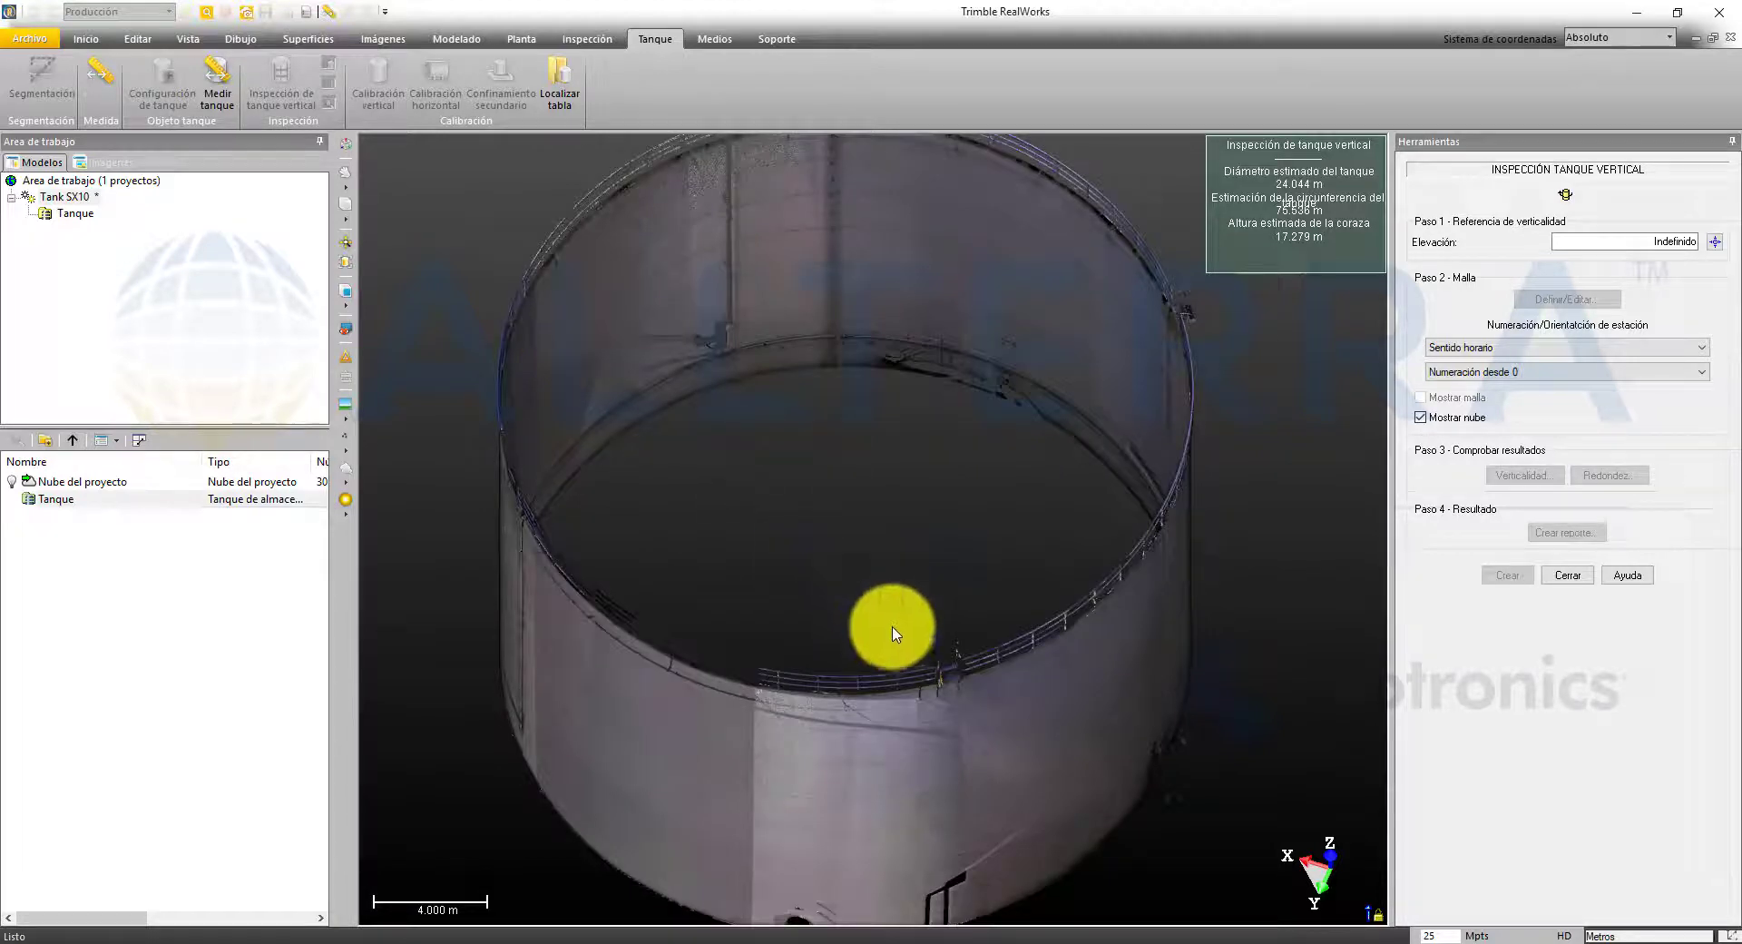
{"action": "left_click_drag", "start_coordinate": [893, 632], "coordinate": [871, 563]}
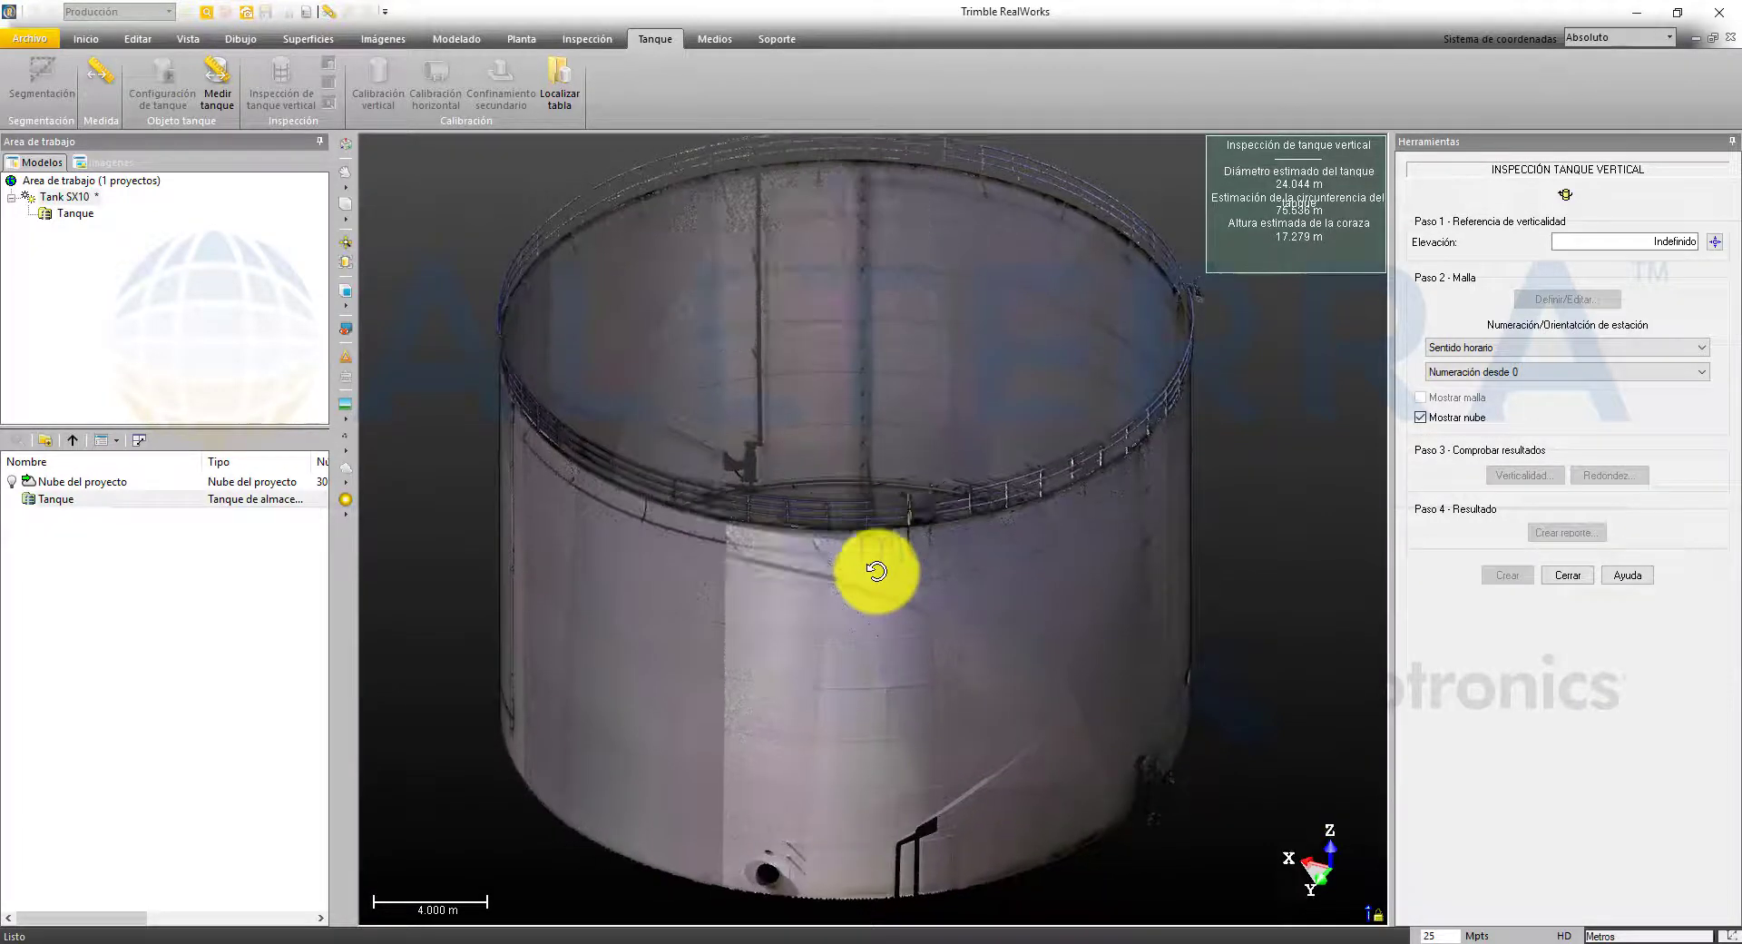
{"action": "left_click", "coordinate": [1717, 242]}
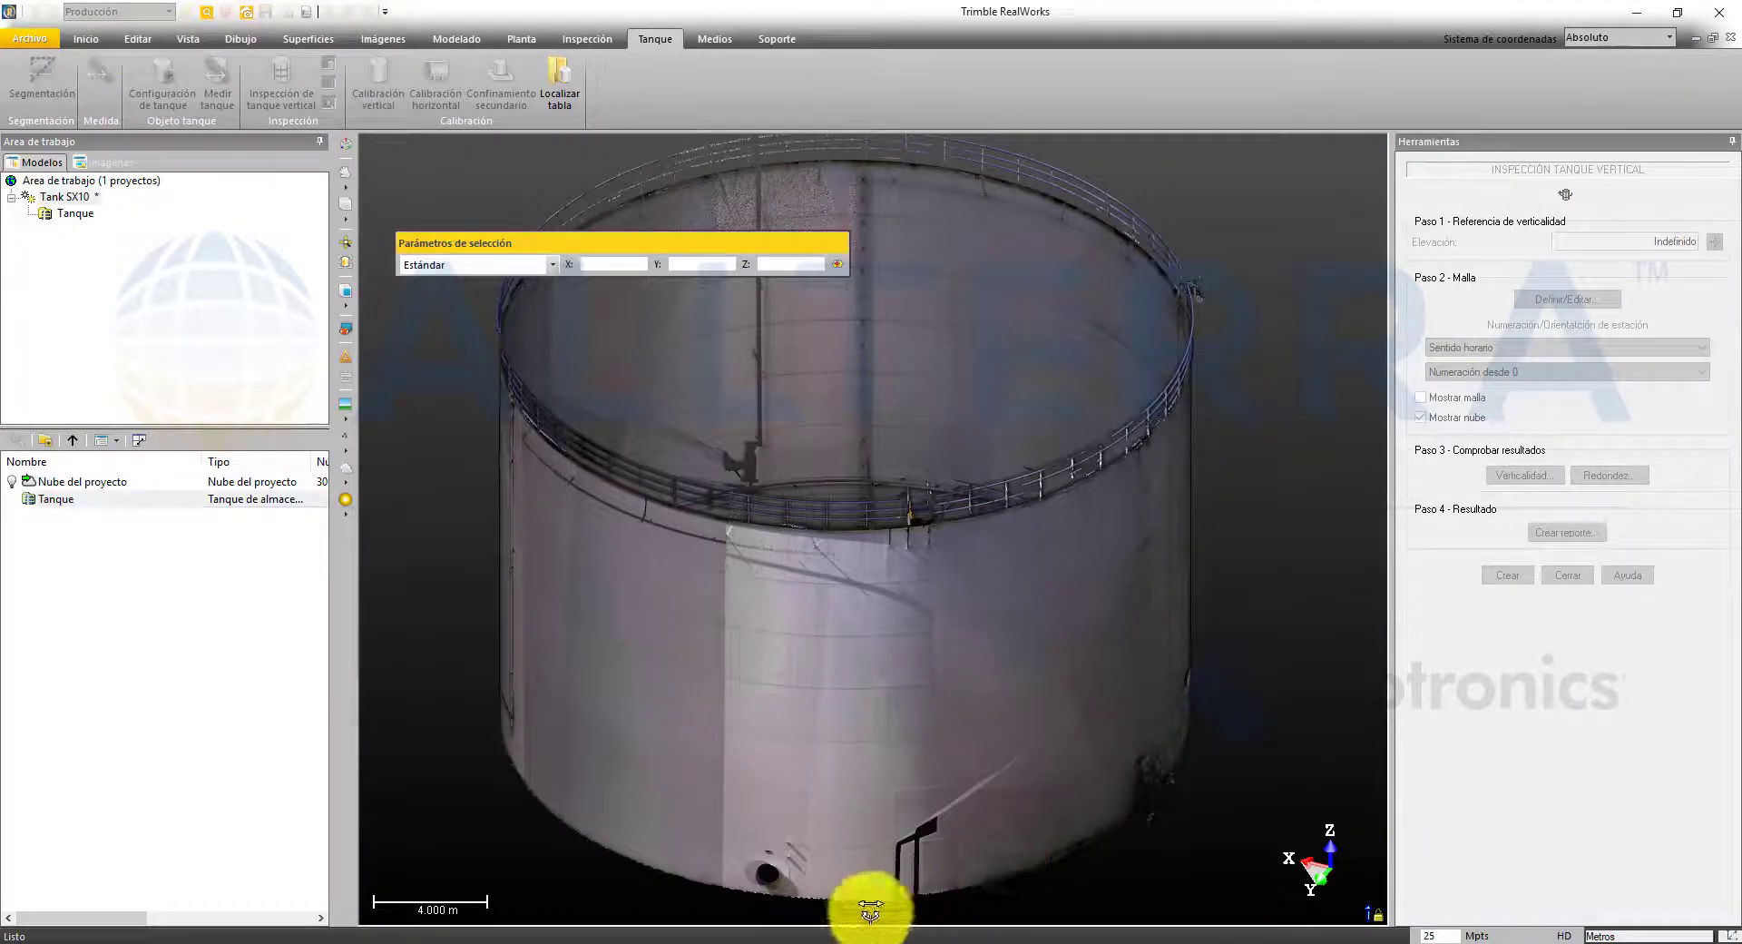
{"action": "scroll", "coordinate": [740, 898], "scroll_direction": "up", "scroll_amount": 4}
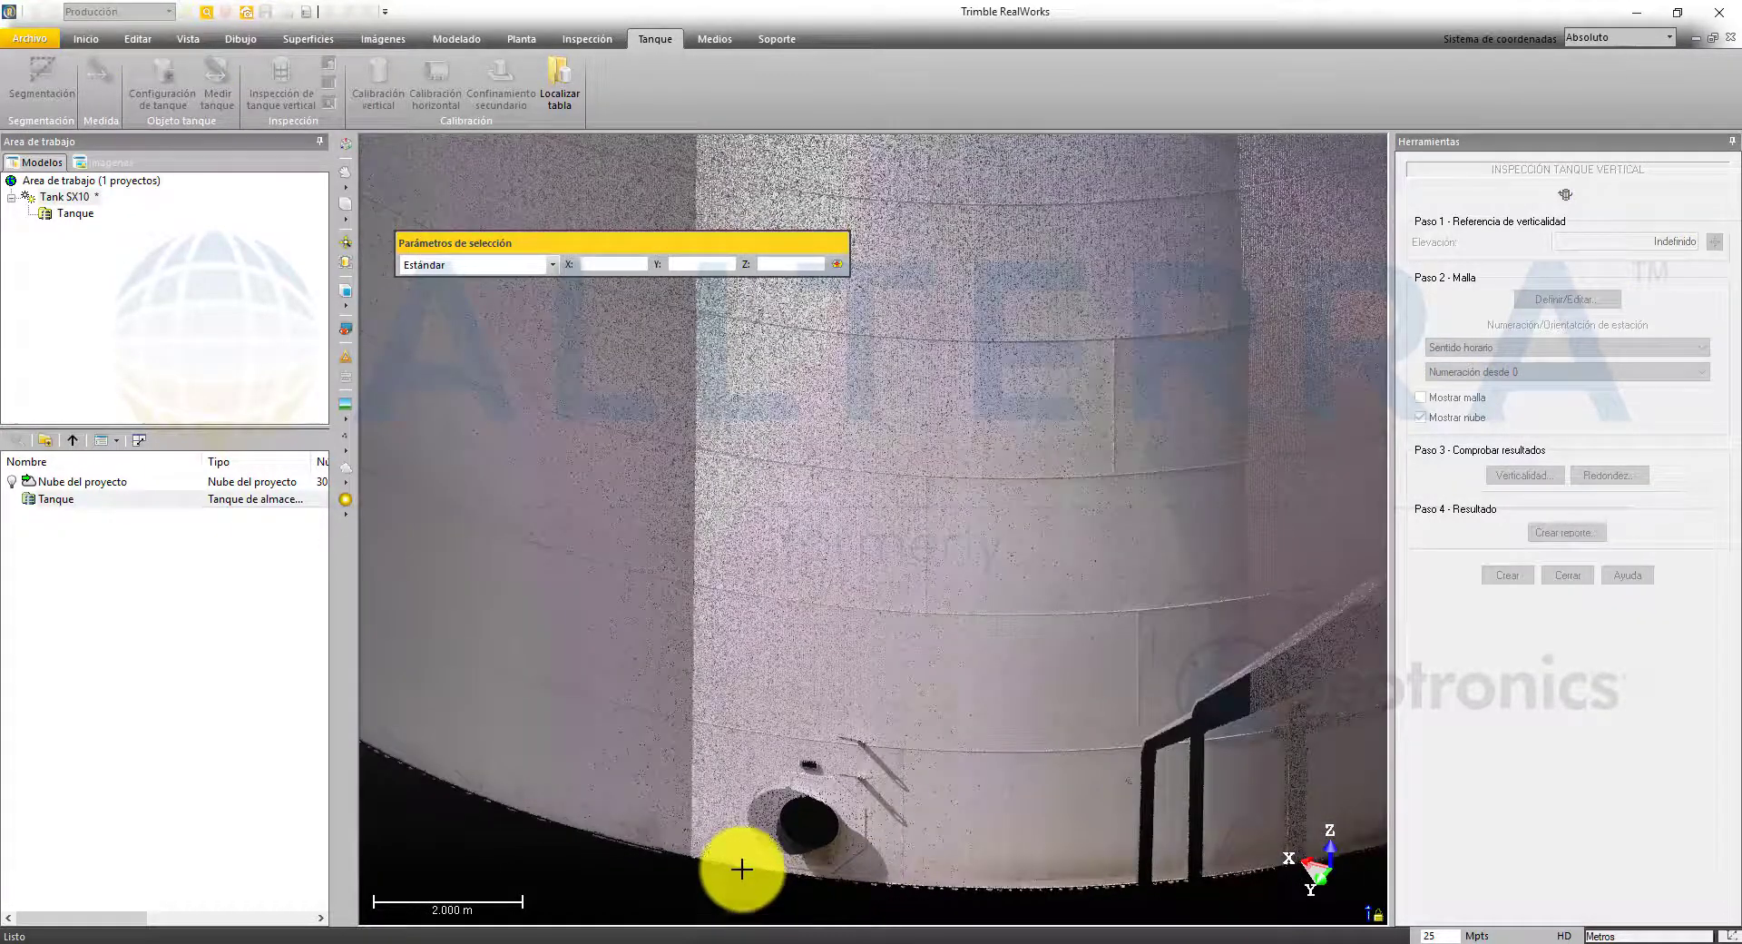
{"action": "left_click", "coordinate": [773, 871]}
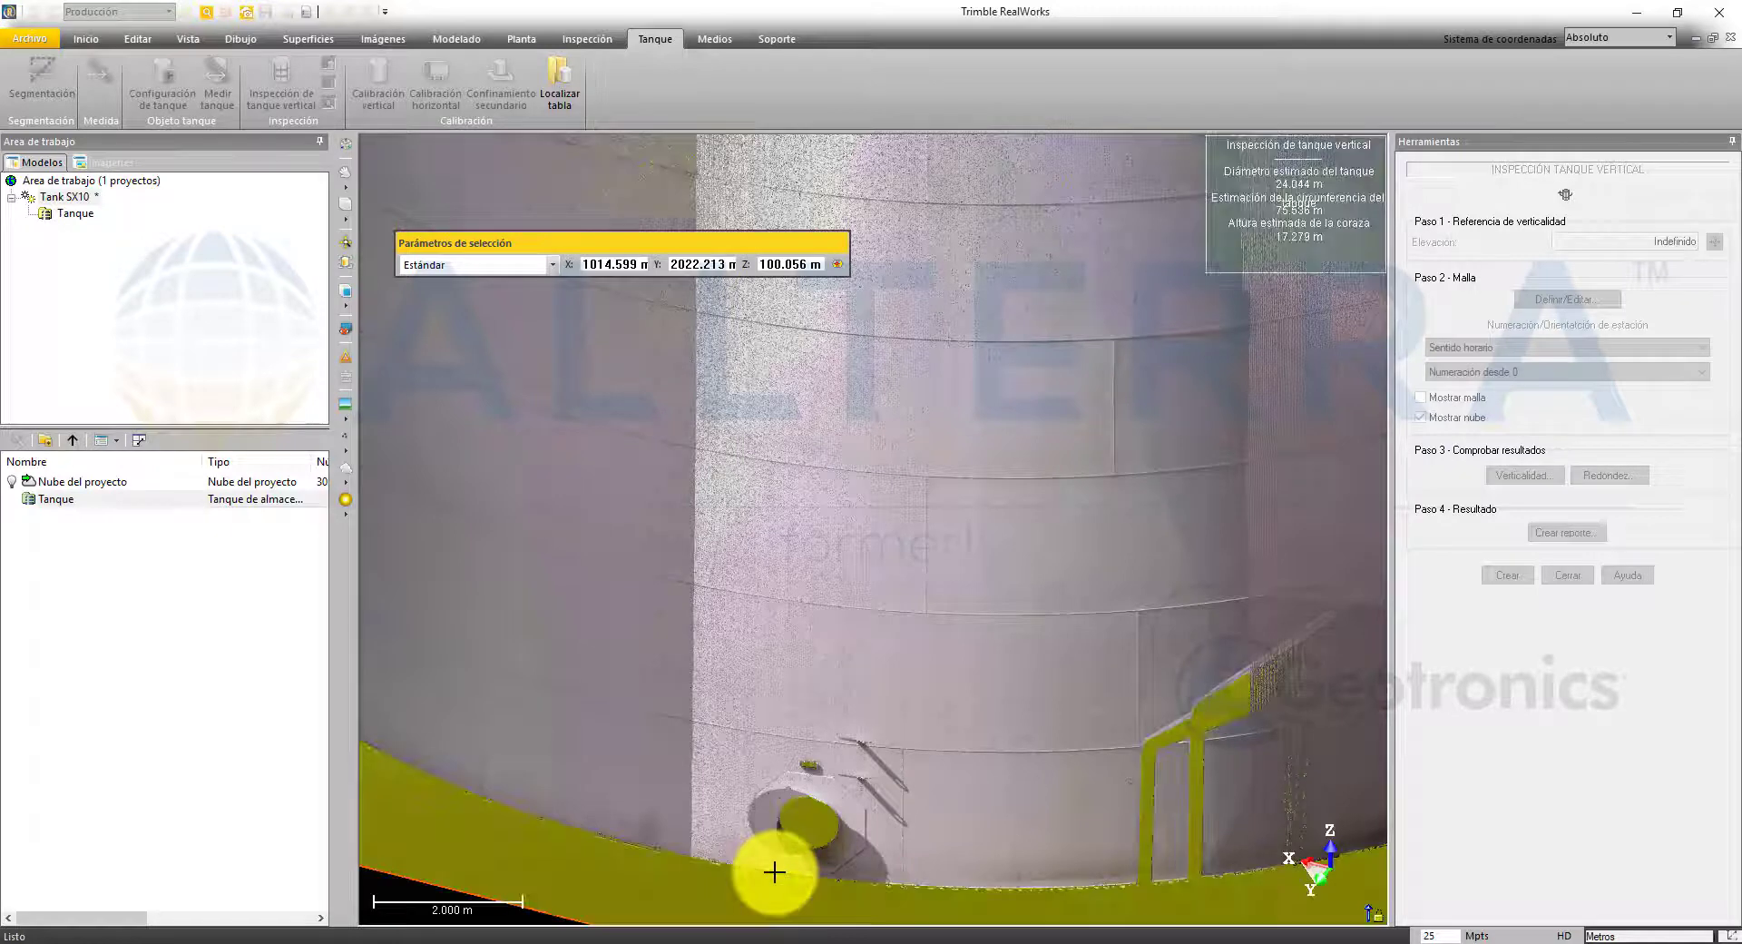
{"action": "scroll", "coordinate": [783, 815], "scroll_direction": "down", "scroll_amount": 2}
{"action": "scroll", "coordinate": [783, 815], "scroll_direction": "down", "scroll_amount": 3}
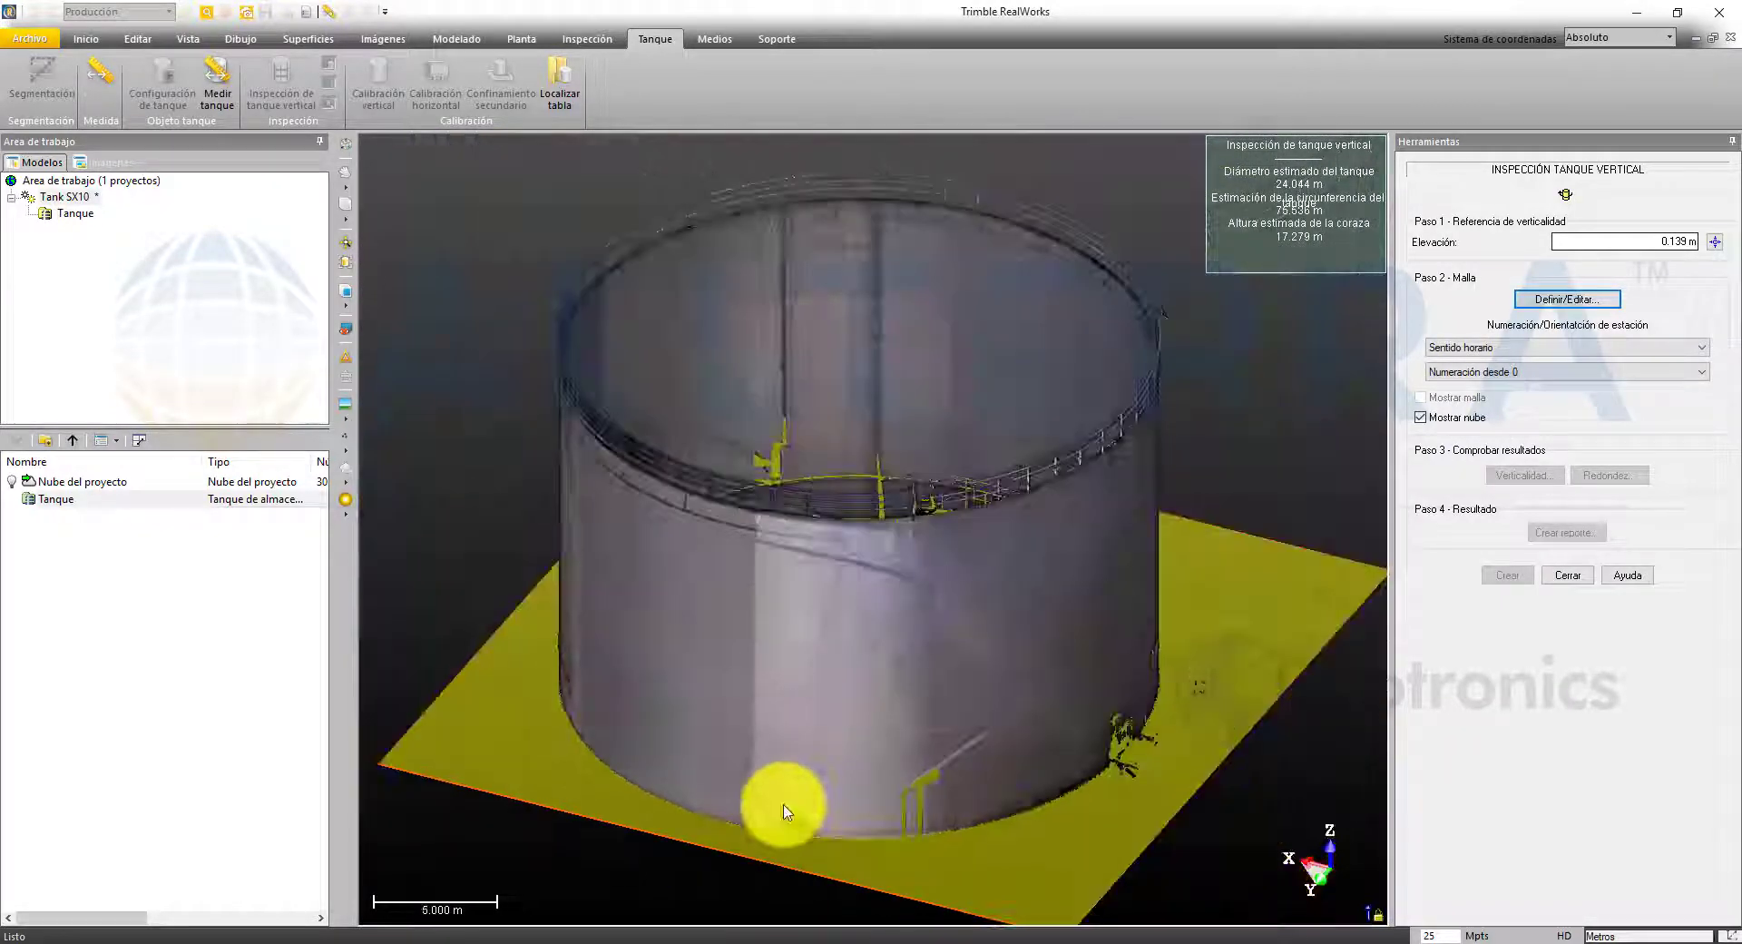
{"action": "left_click_drag", "start_coordinate": [781, 800], "coordinate": [753, 677]}
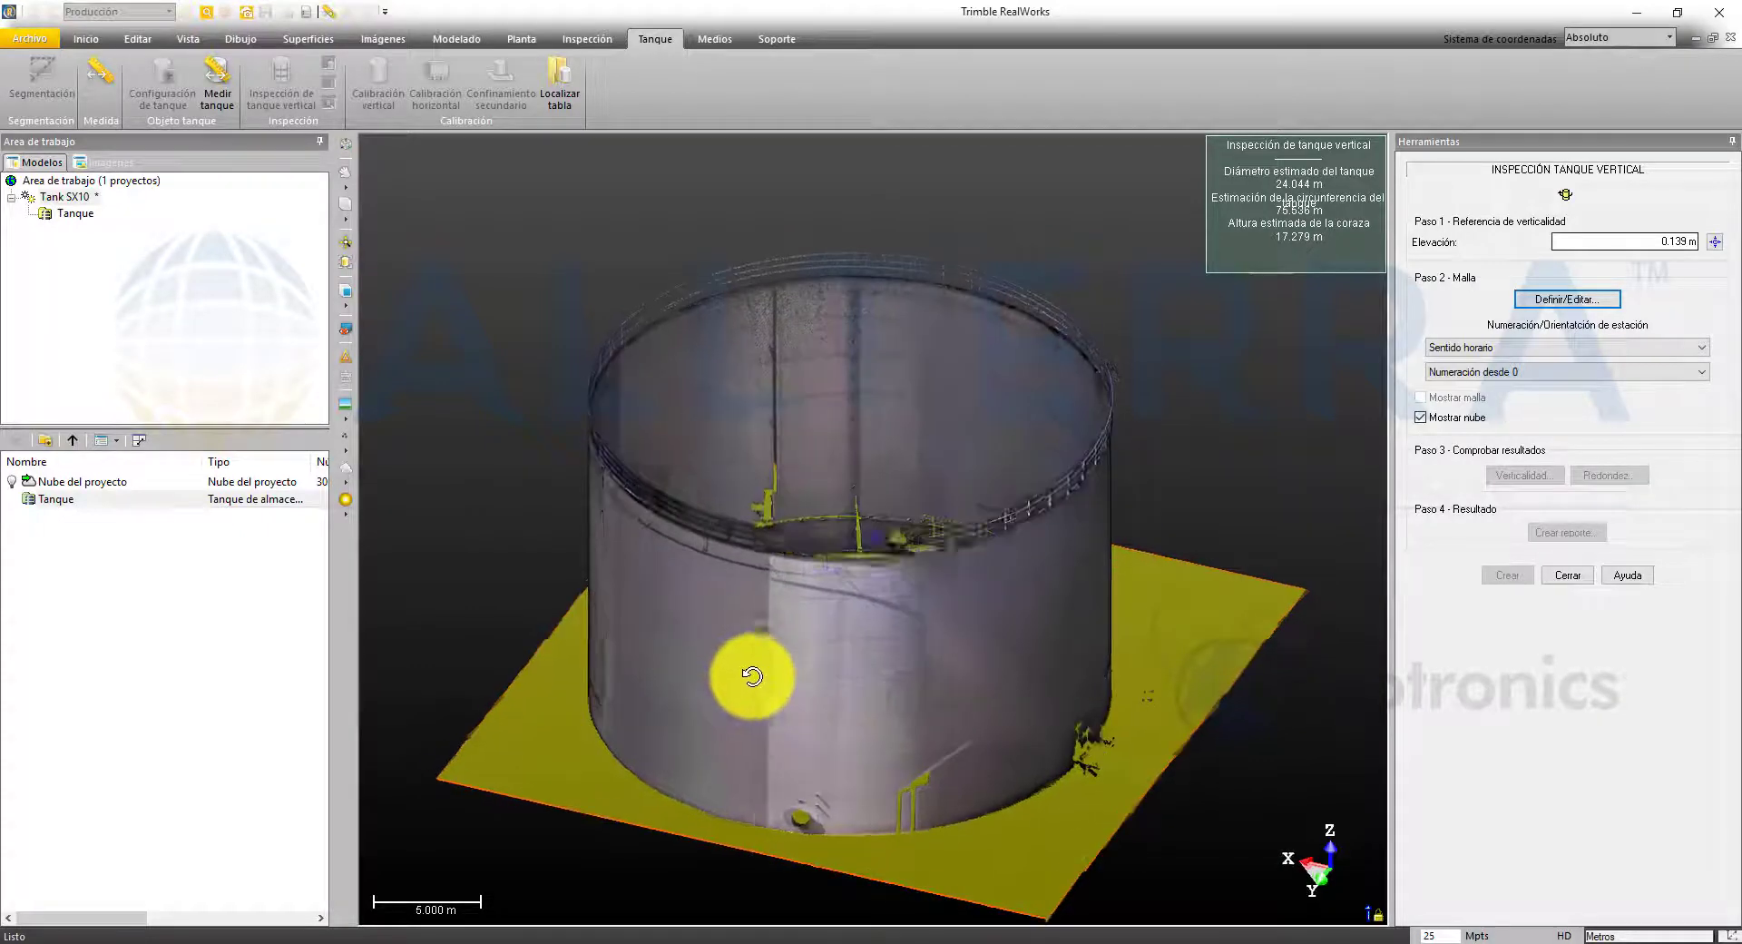
Start defining the inspection mesh and pick the initial station on the shell, slightly beside the painted number 3.
{"action": "left_click", "coordinate": [1544, 300]}
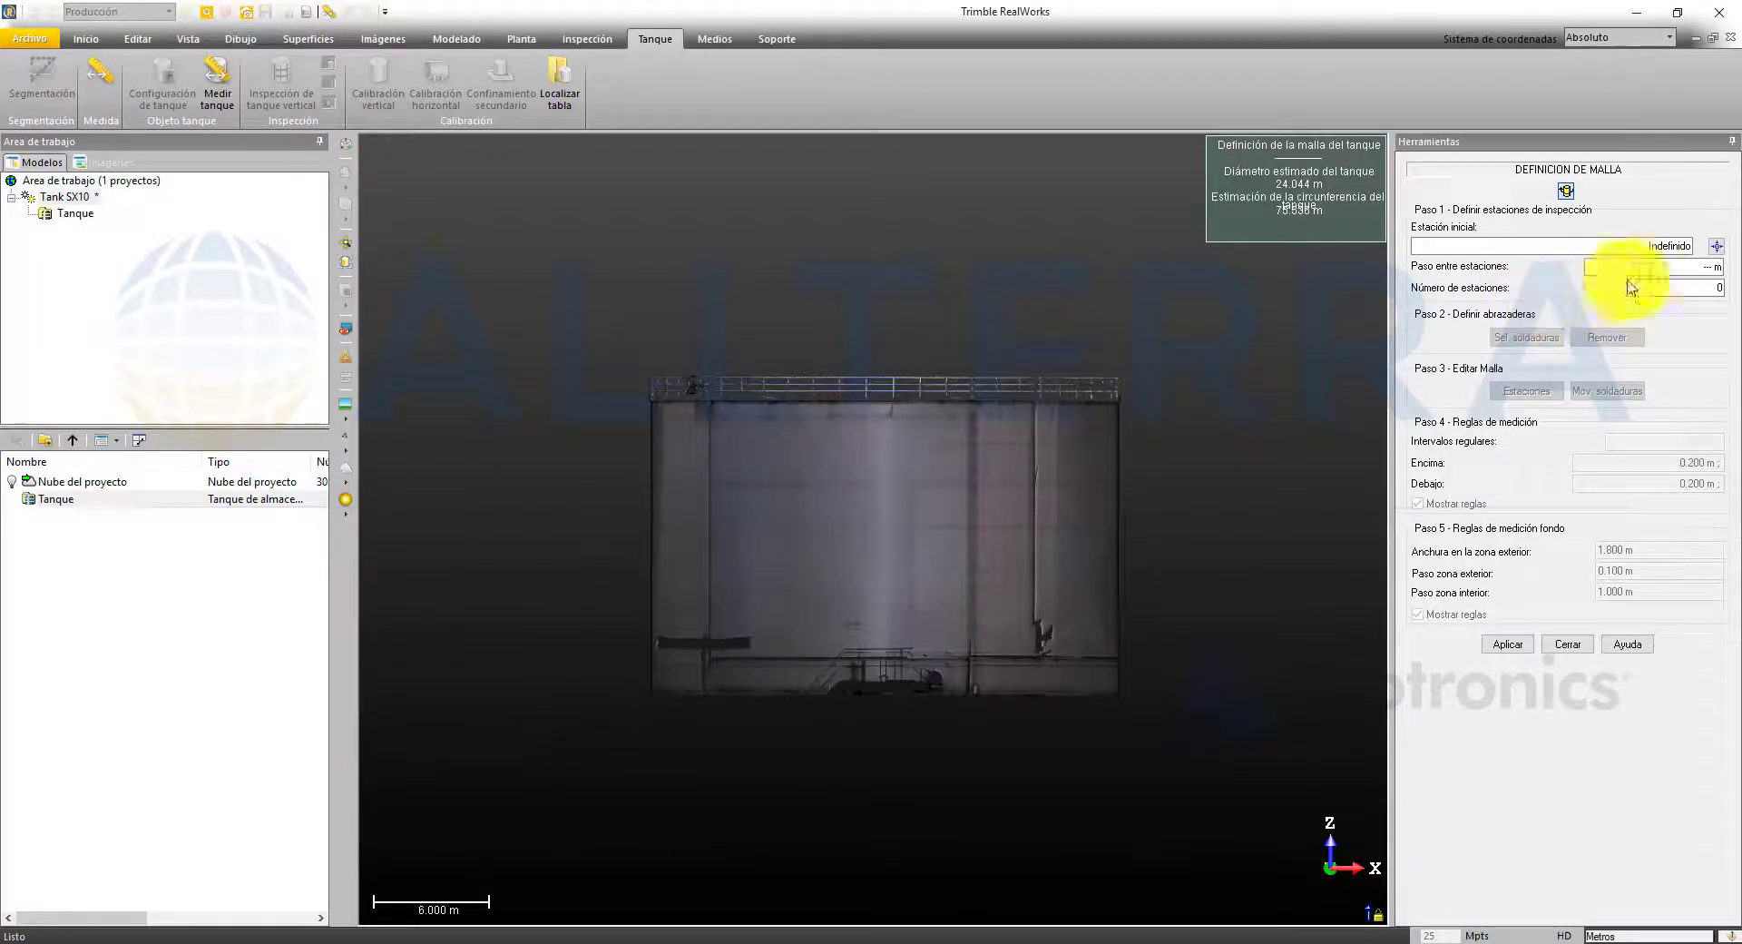
{"action": "left_click", "coordinate": [1716, 248]}
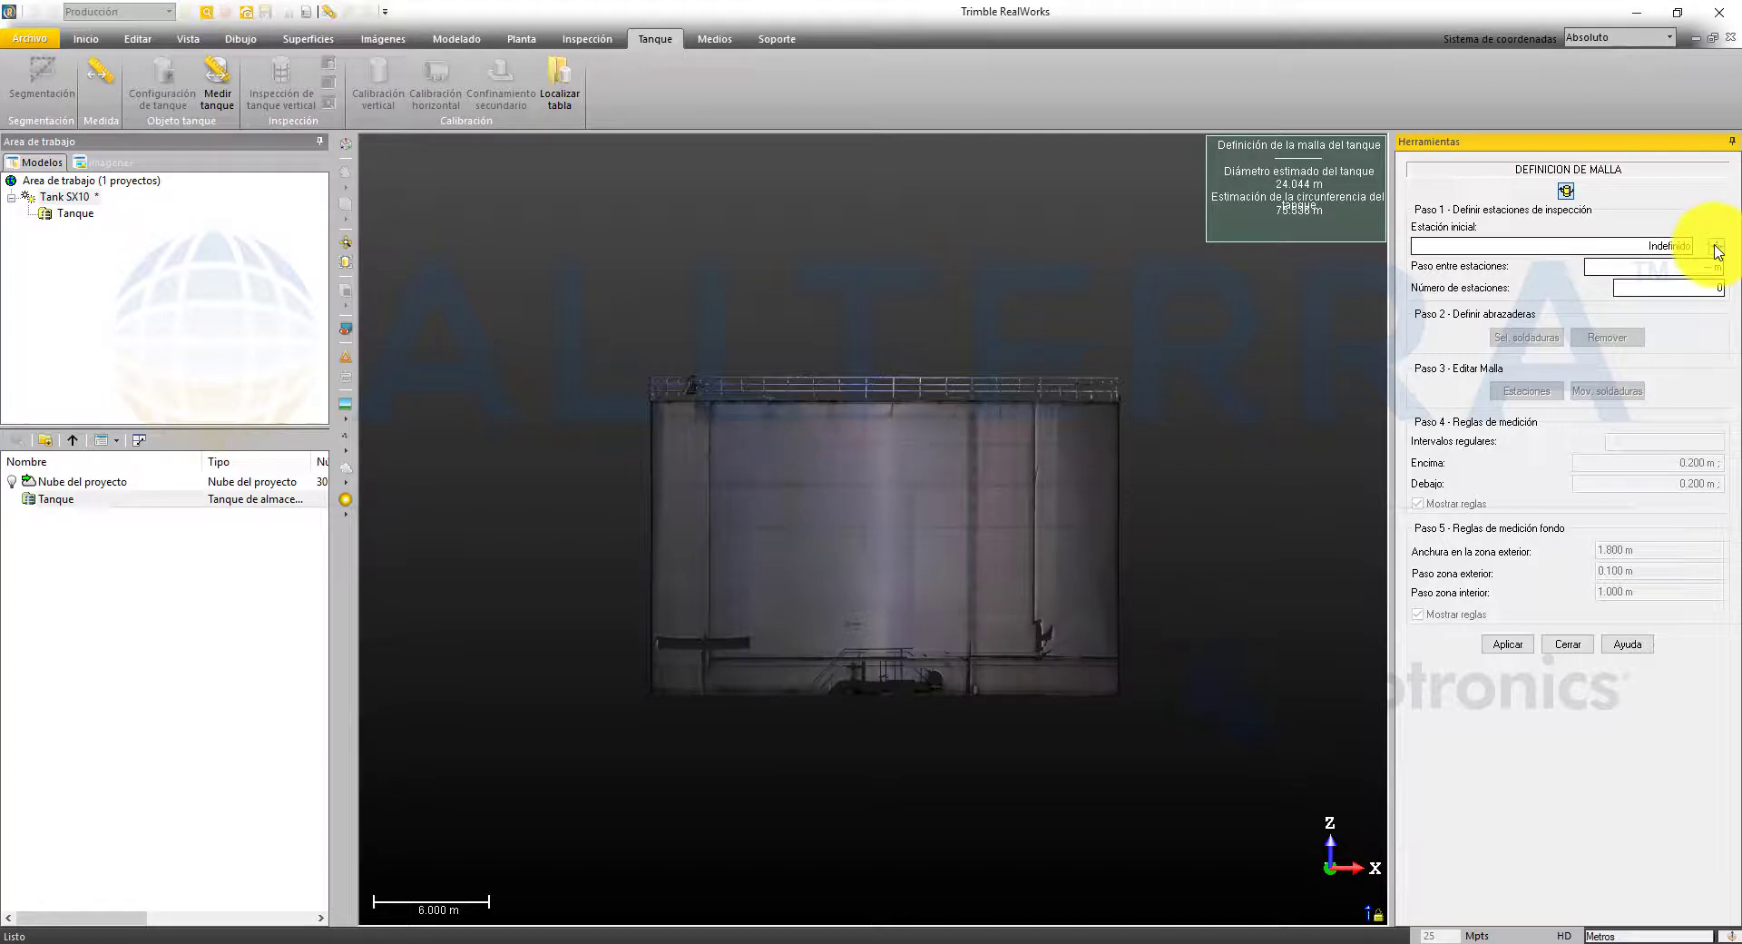
{"action": "scroll", "coordinate": [864, 528], "scroll_direction": "up", "scroll_amount": 5}
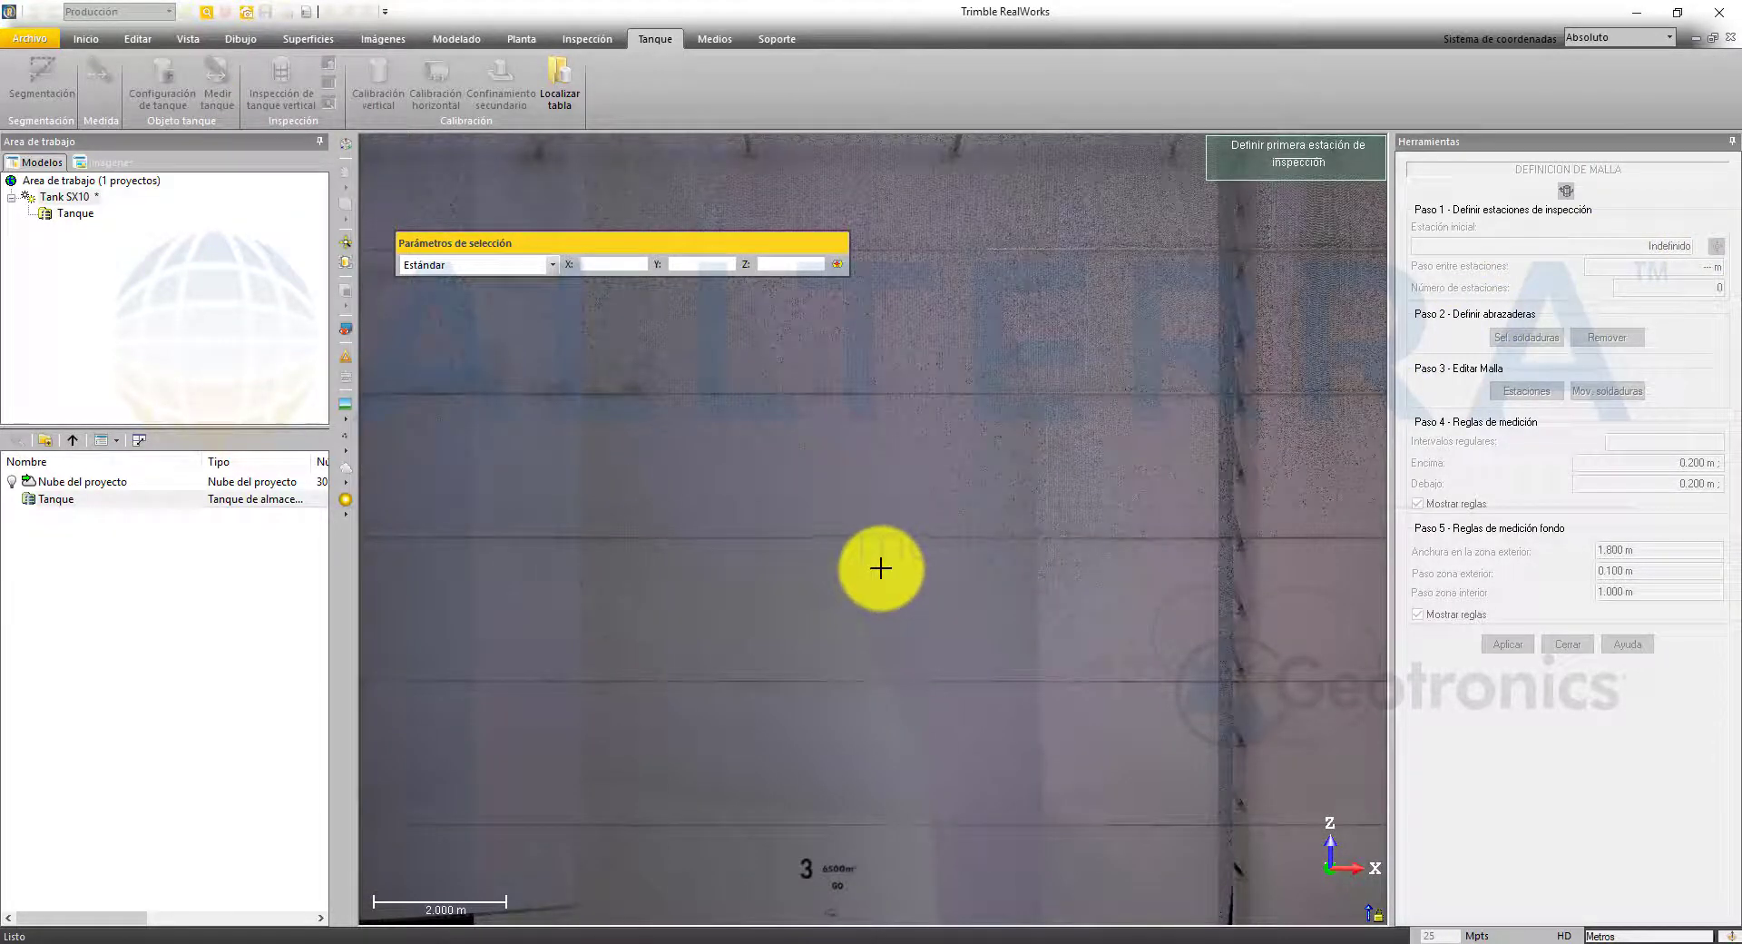
{"action": "left_click", "coordinate": [879, 568]}
{"action": "left_click", "coordinate": [875, 569]}
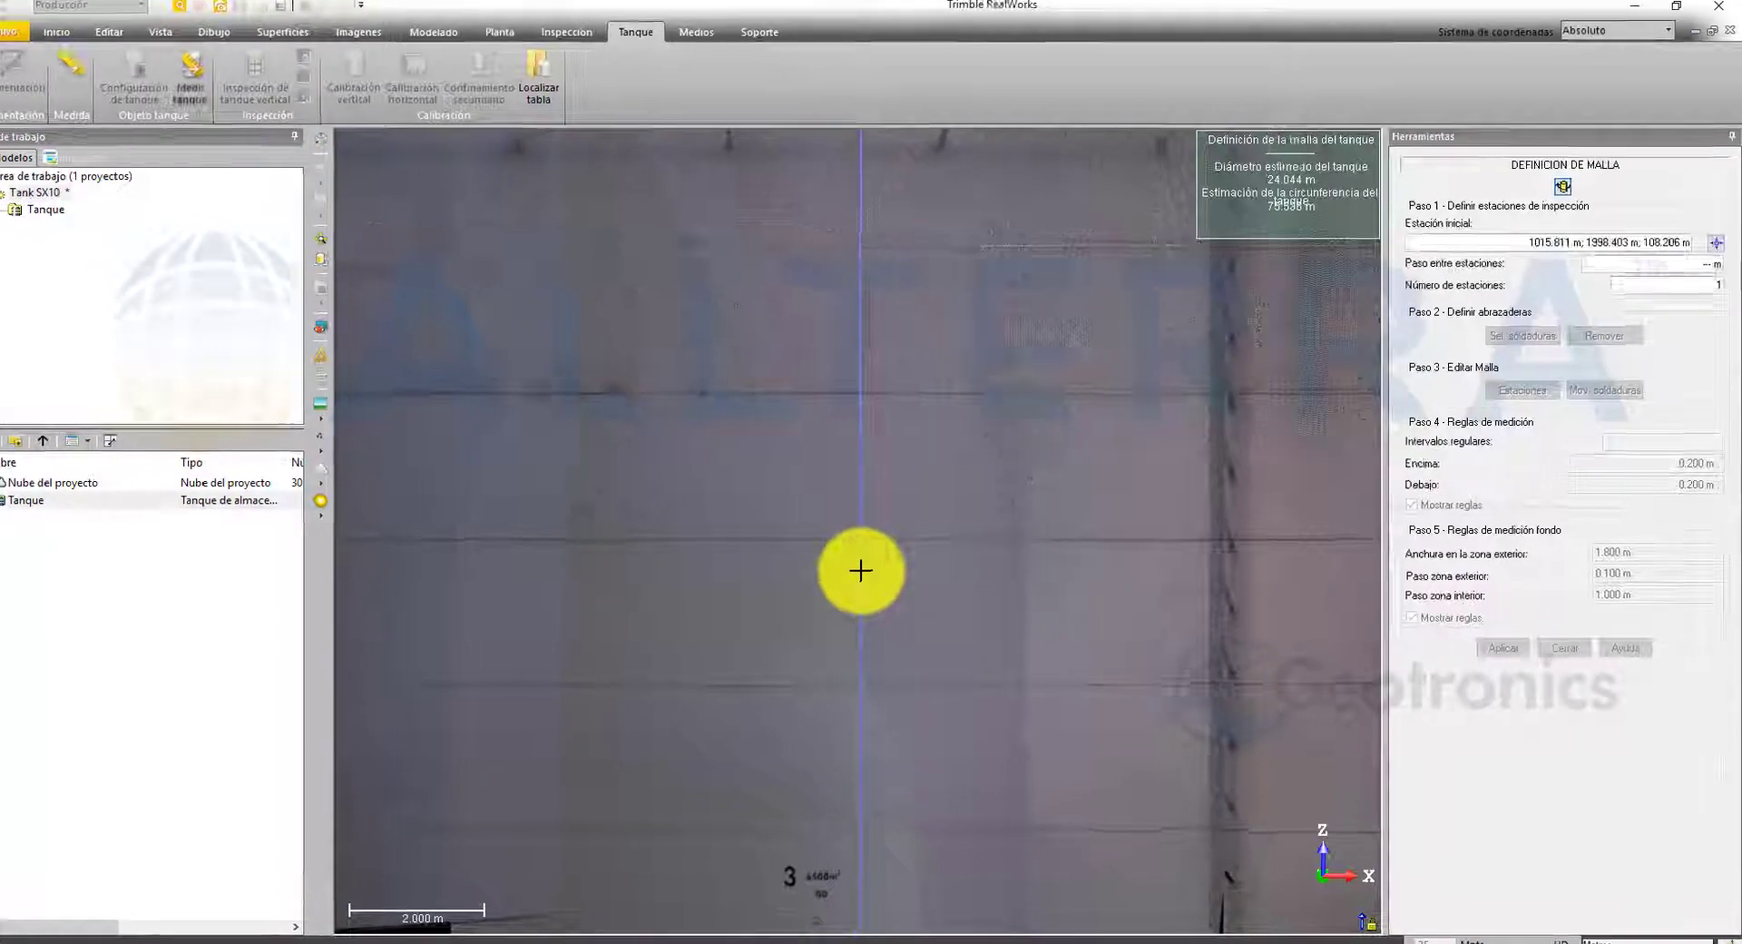
{"action": "scroll", "coordinate": [876, 570], "scroll_direction": "down", "scroll_amount": 4}
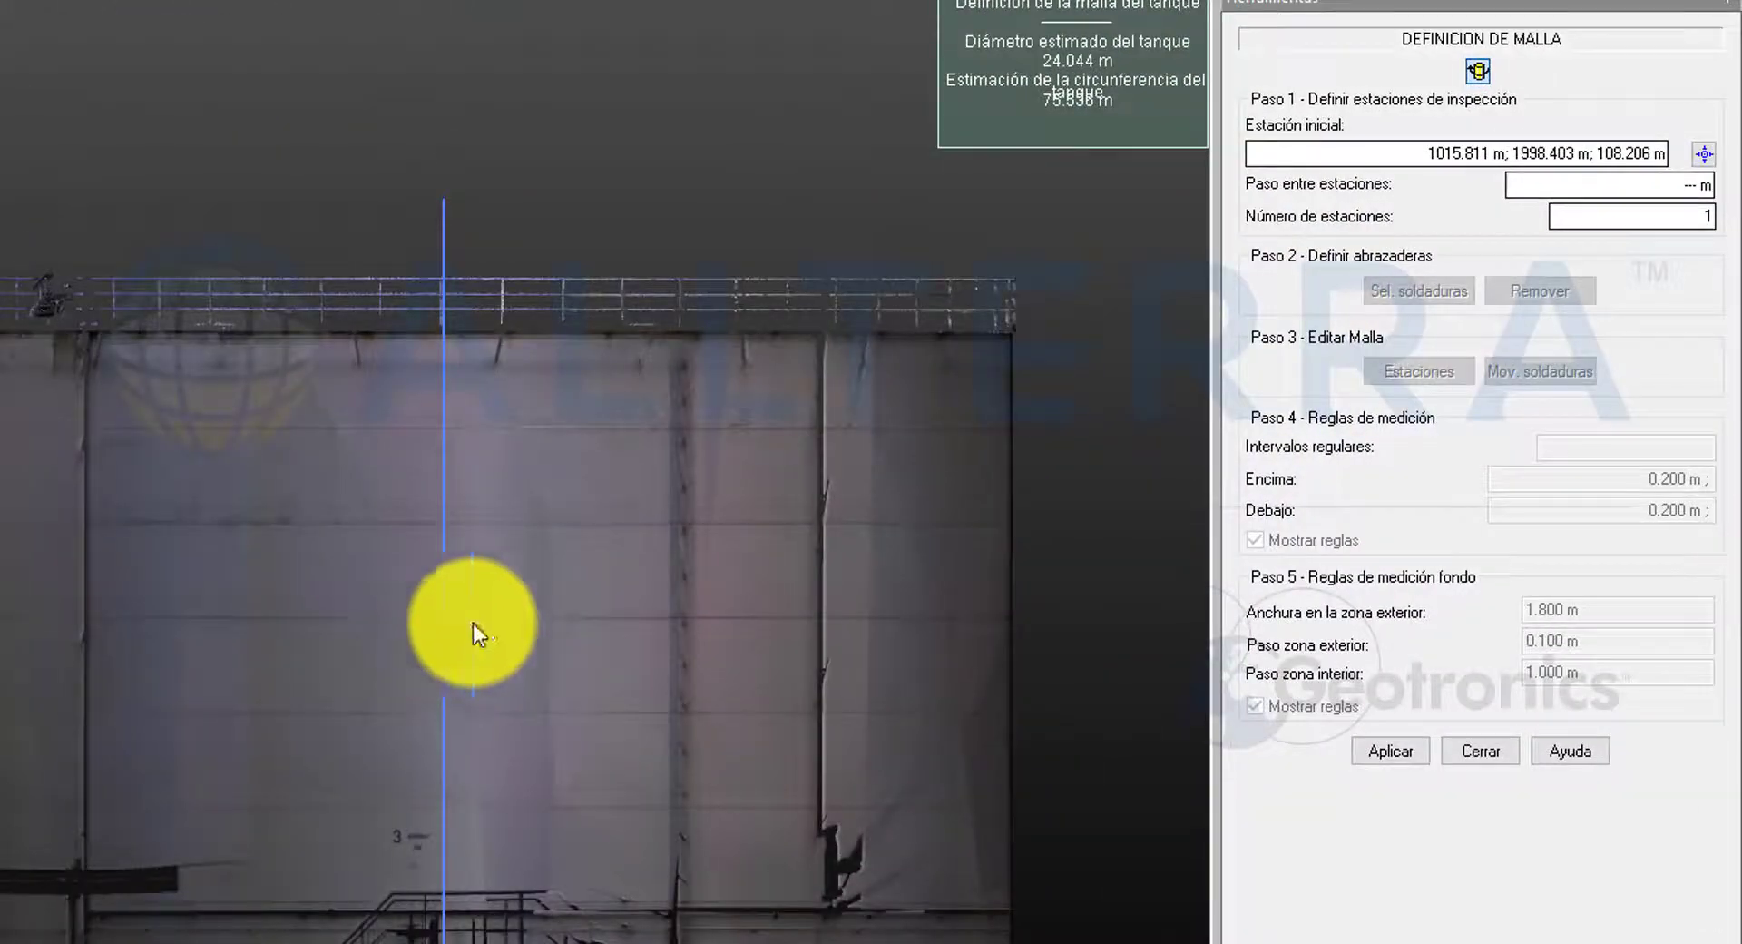
Set the mesh to 12 inspection stations around the tank shell.
{"action": "left_click", "coordinate": [1655, 182]}
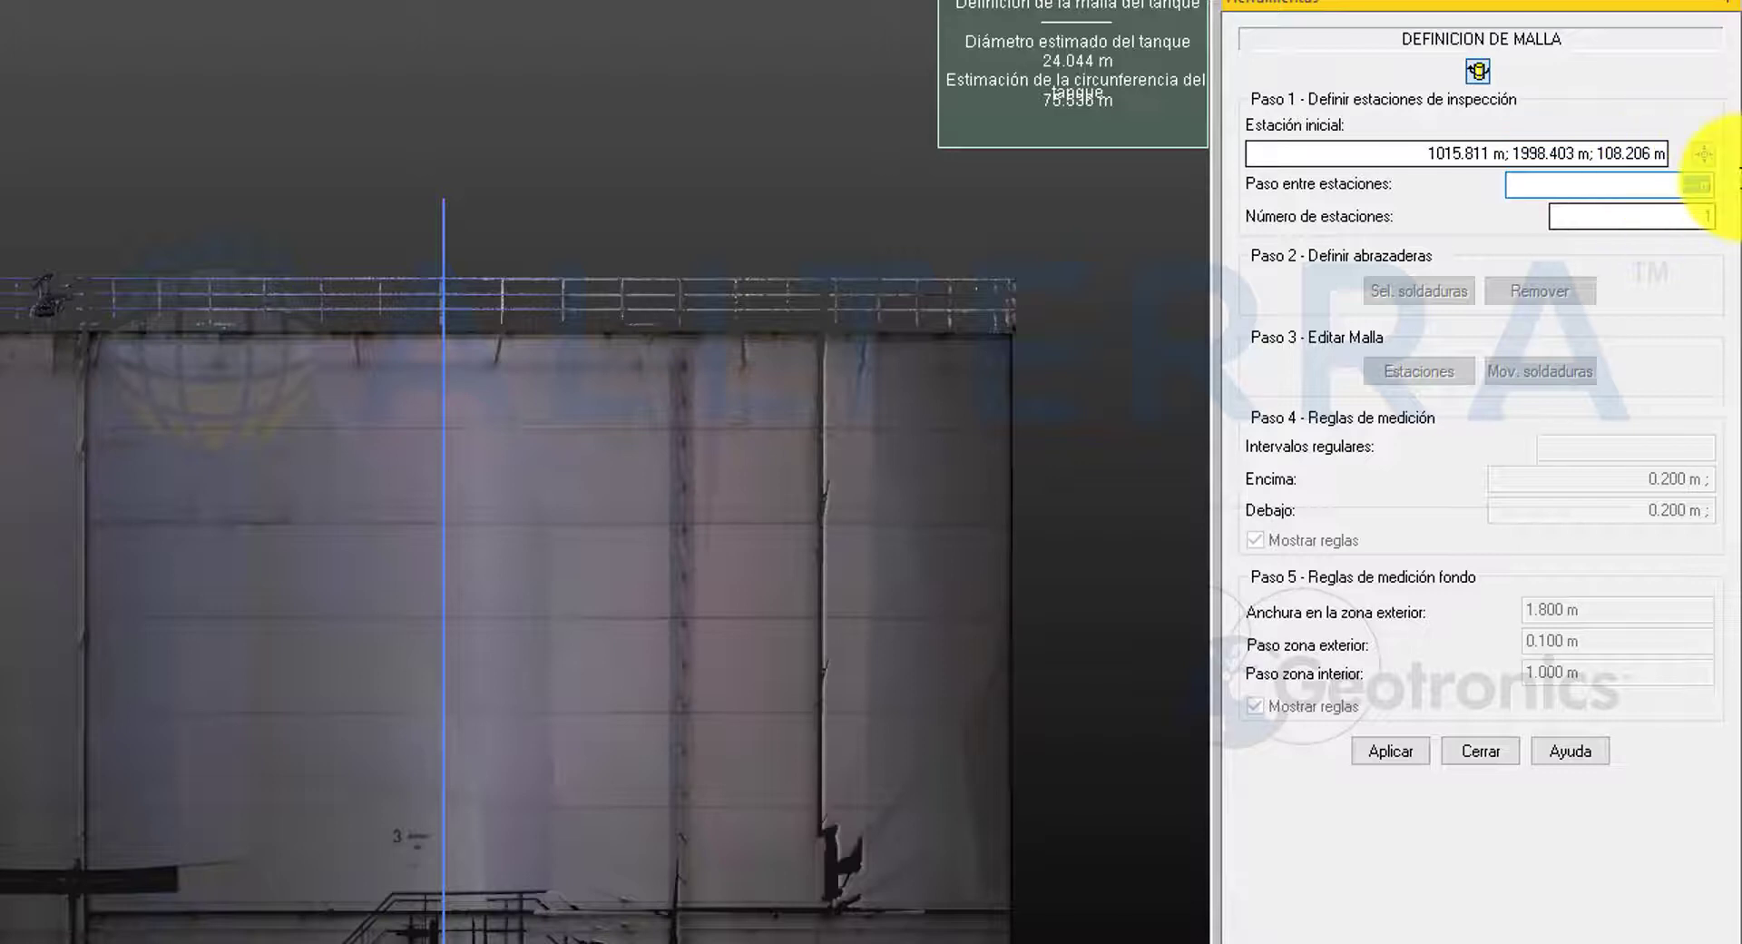
{"action": "left_click", "coordinate": [1704, 184]}
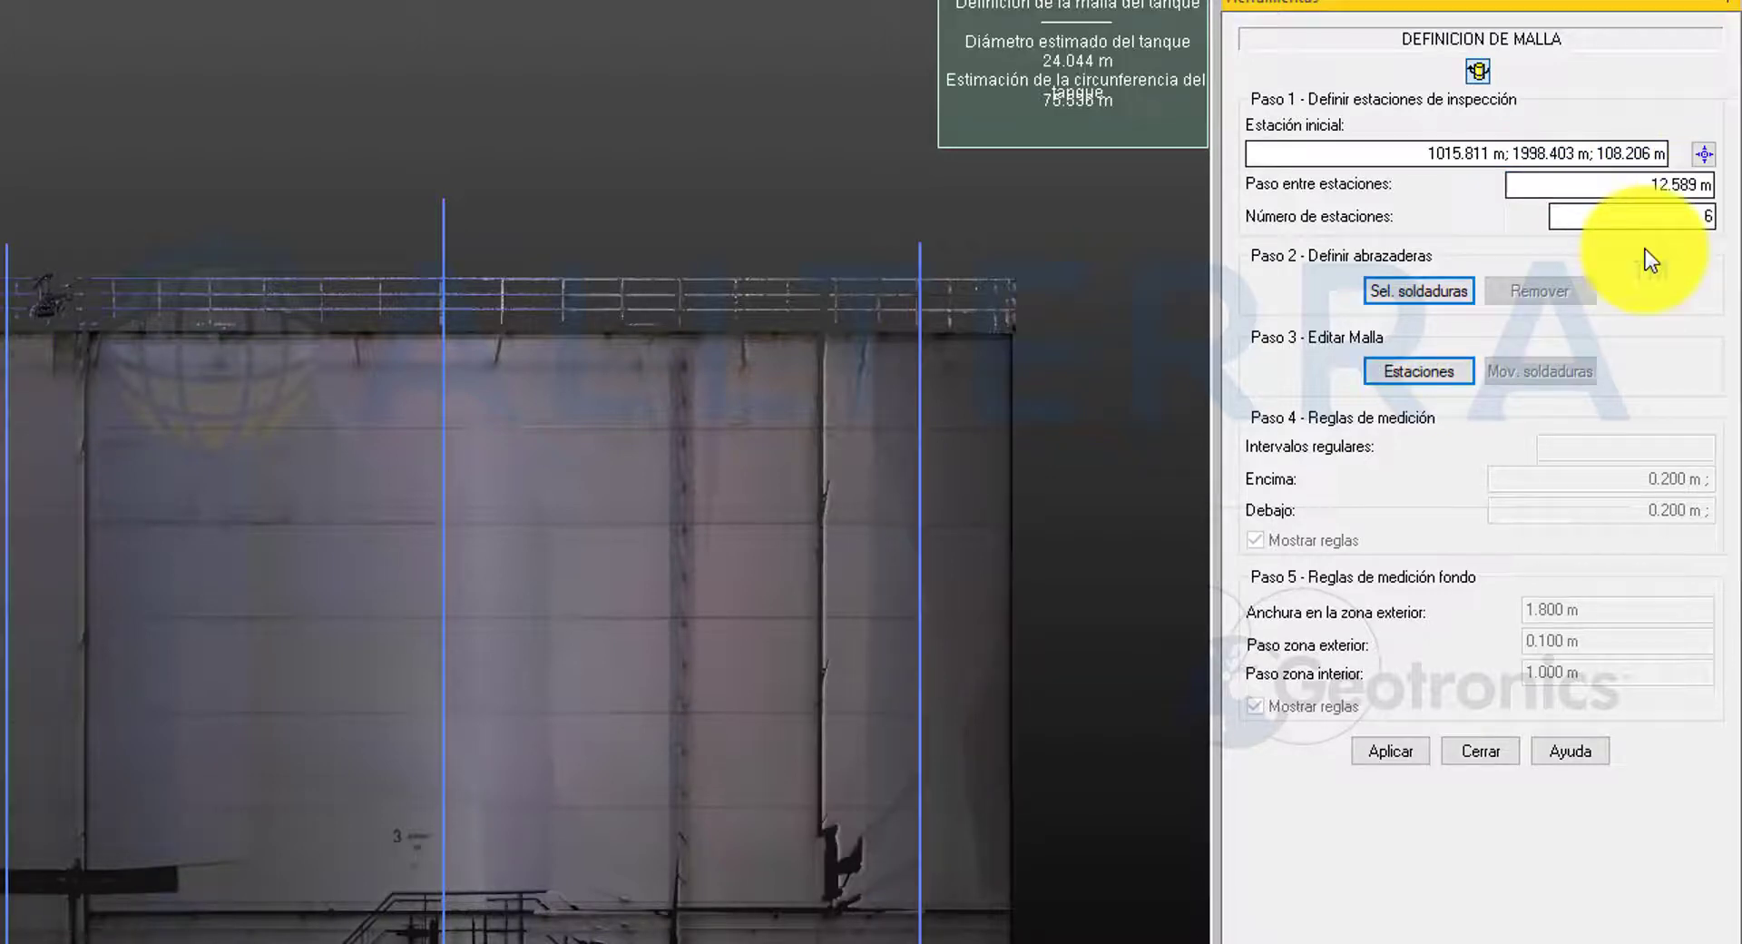
{"action": "left_click", "coordinate": [1671, 223]}
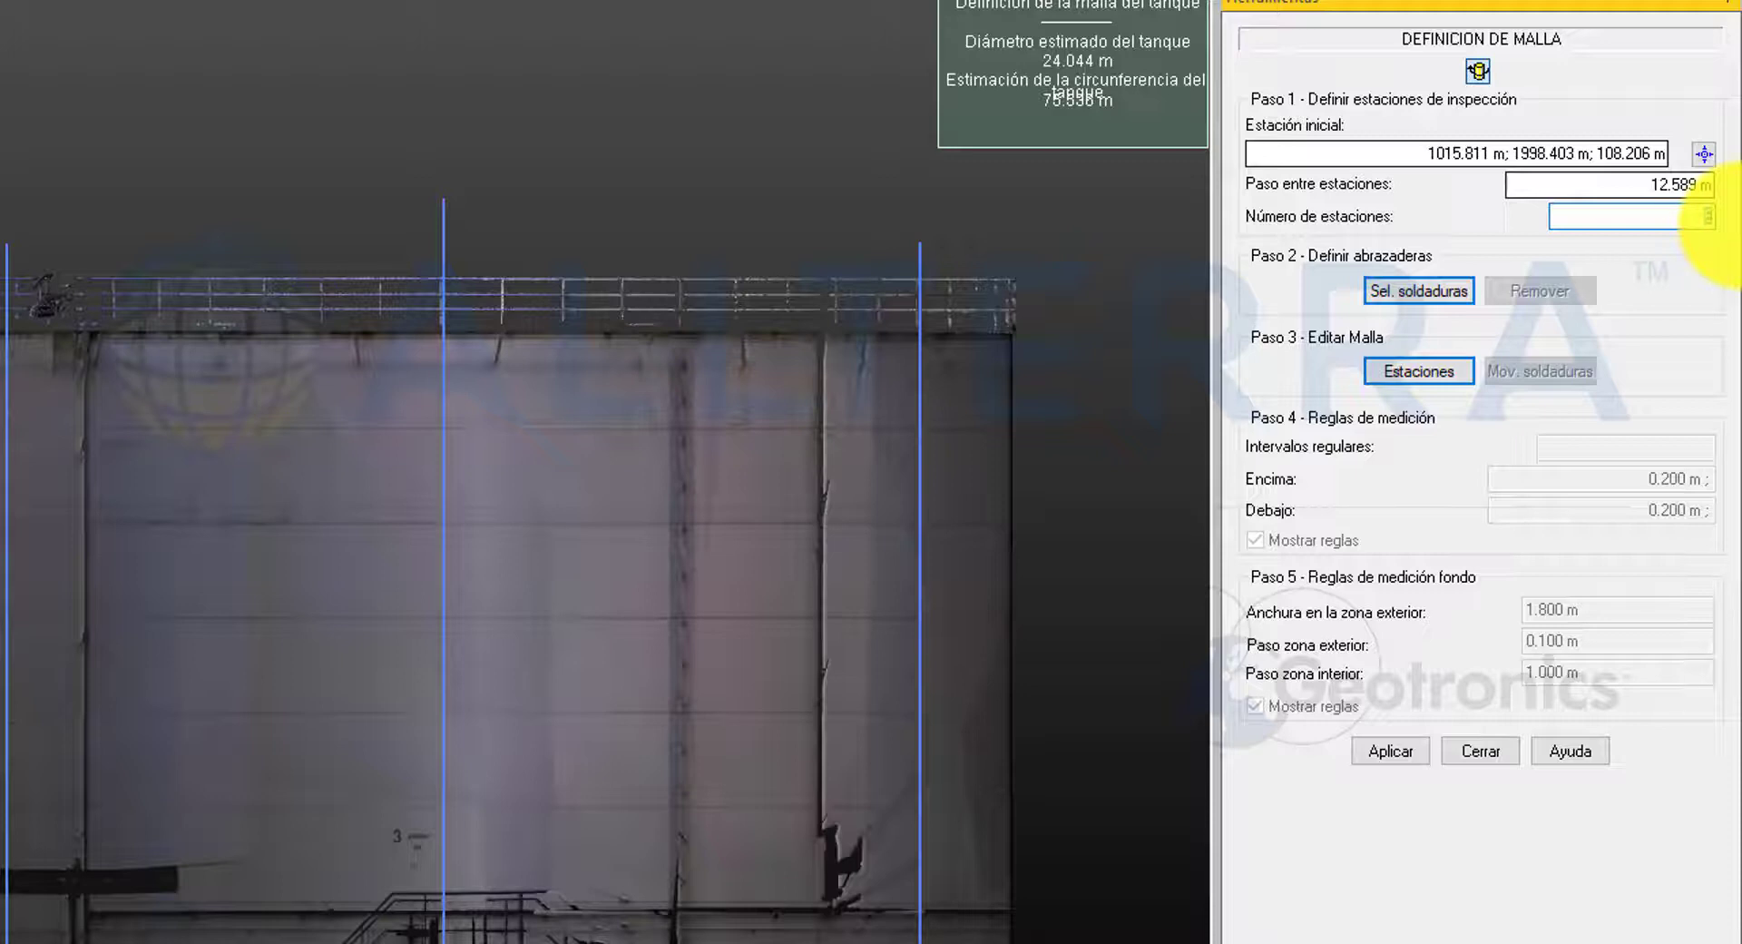
{"action": "type", "text": "12"}
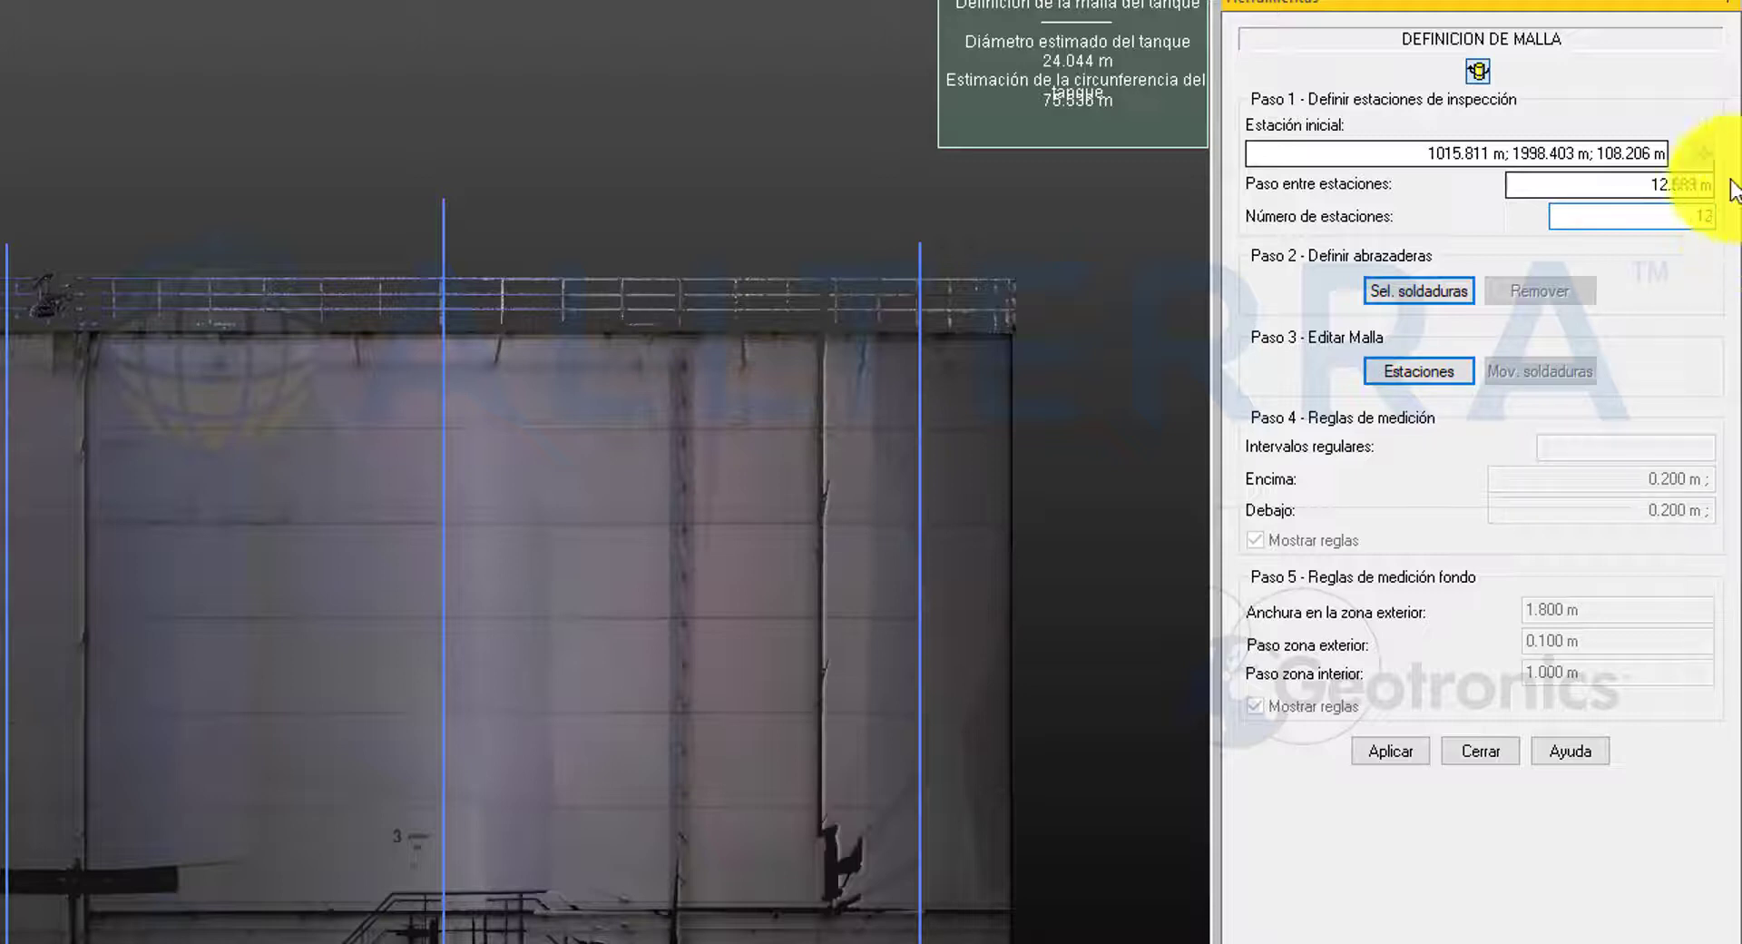
{"action": "left_click", "coordinate": [1658, 184]}
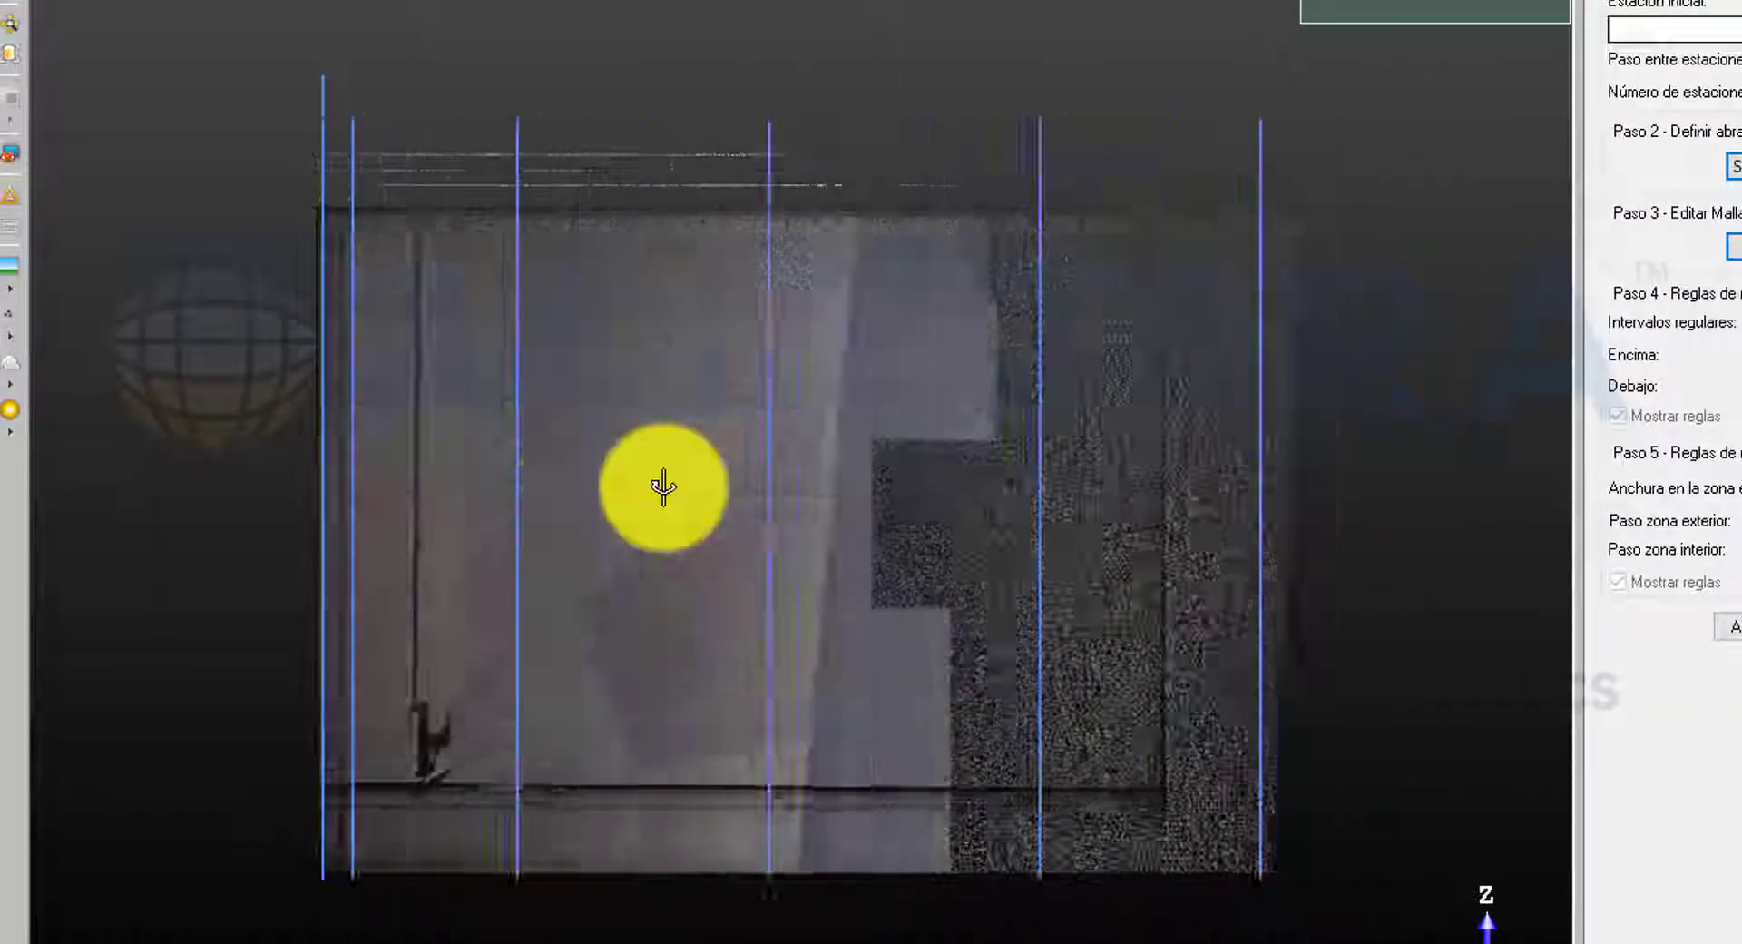
{"action": "left_click_drag", "start_coordinate": [663, 488], "coordinate": [1042, 468]}
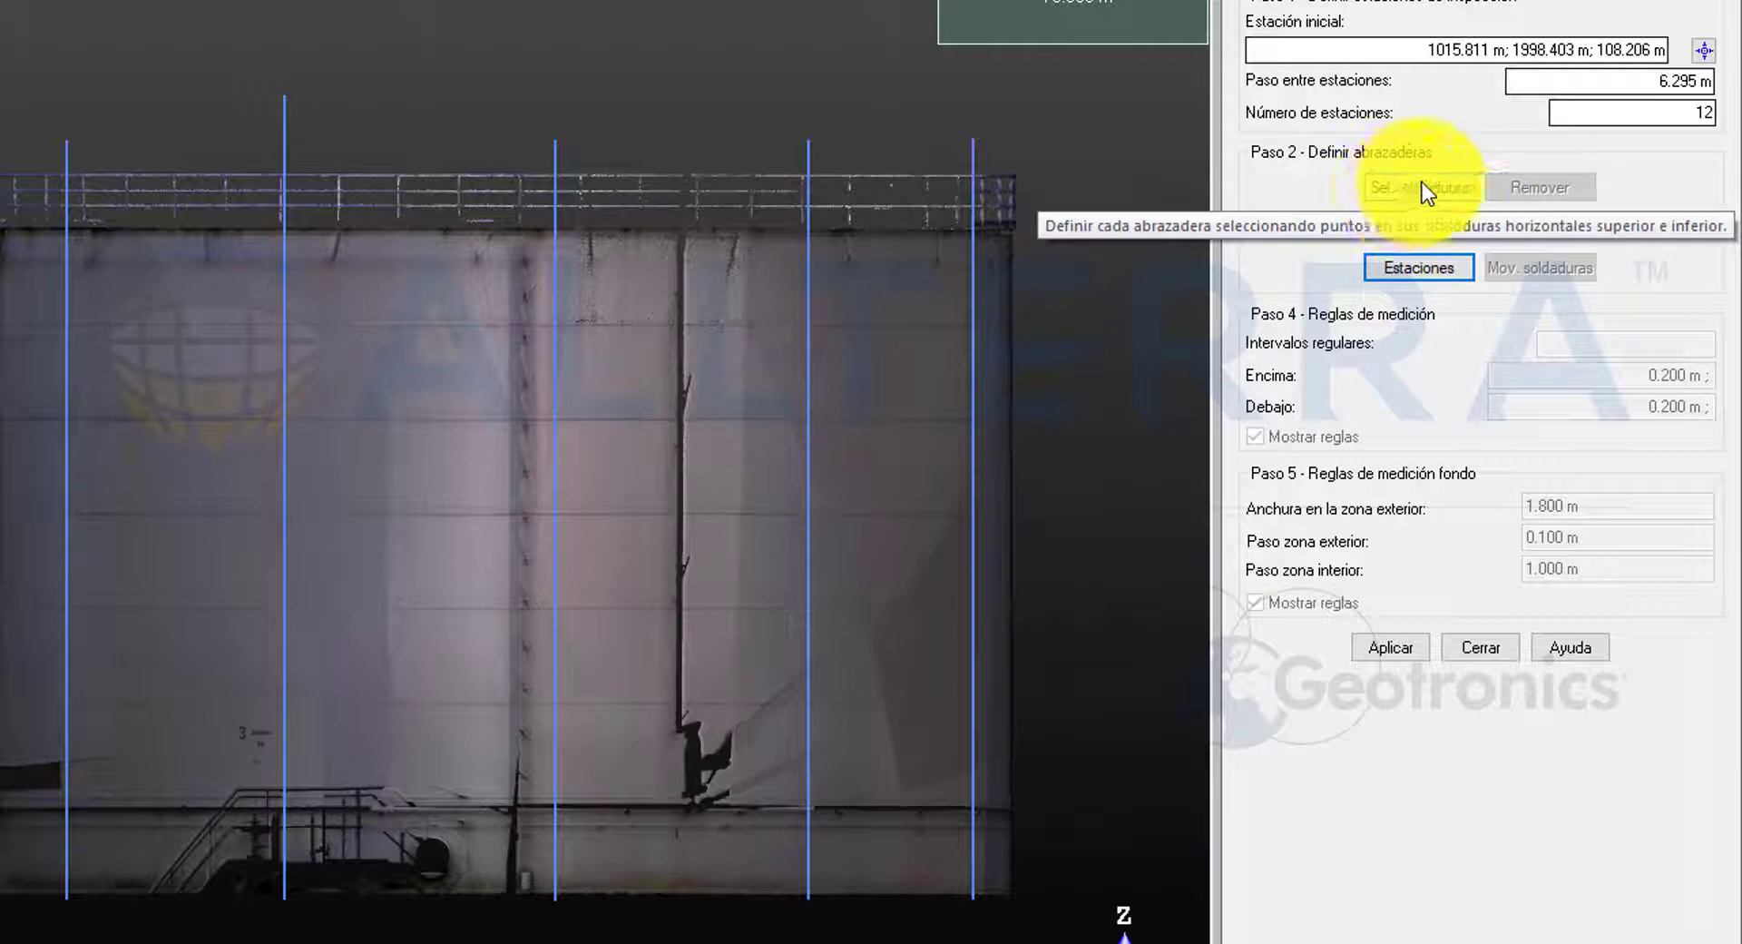
Start selecting the horizontal welds and pick the two lowest seams on the shell, at elevations 102.216 m and 104.373 m.
{"action": "left_click", "coordinate": [1422, 185]}
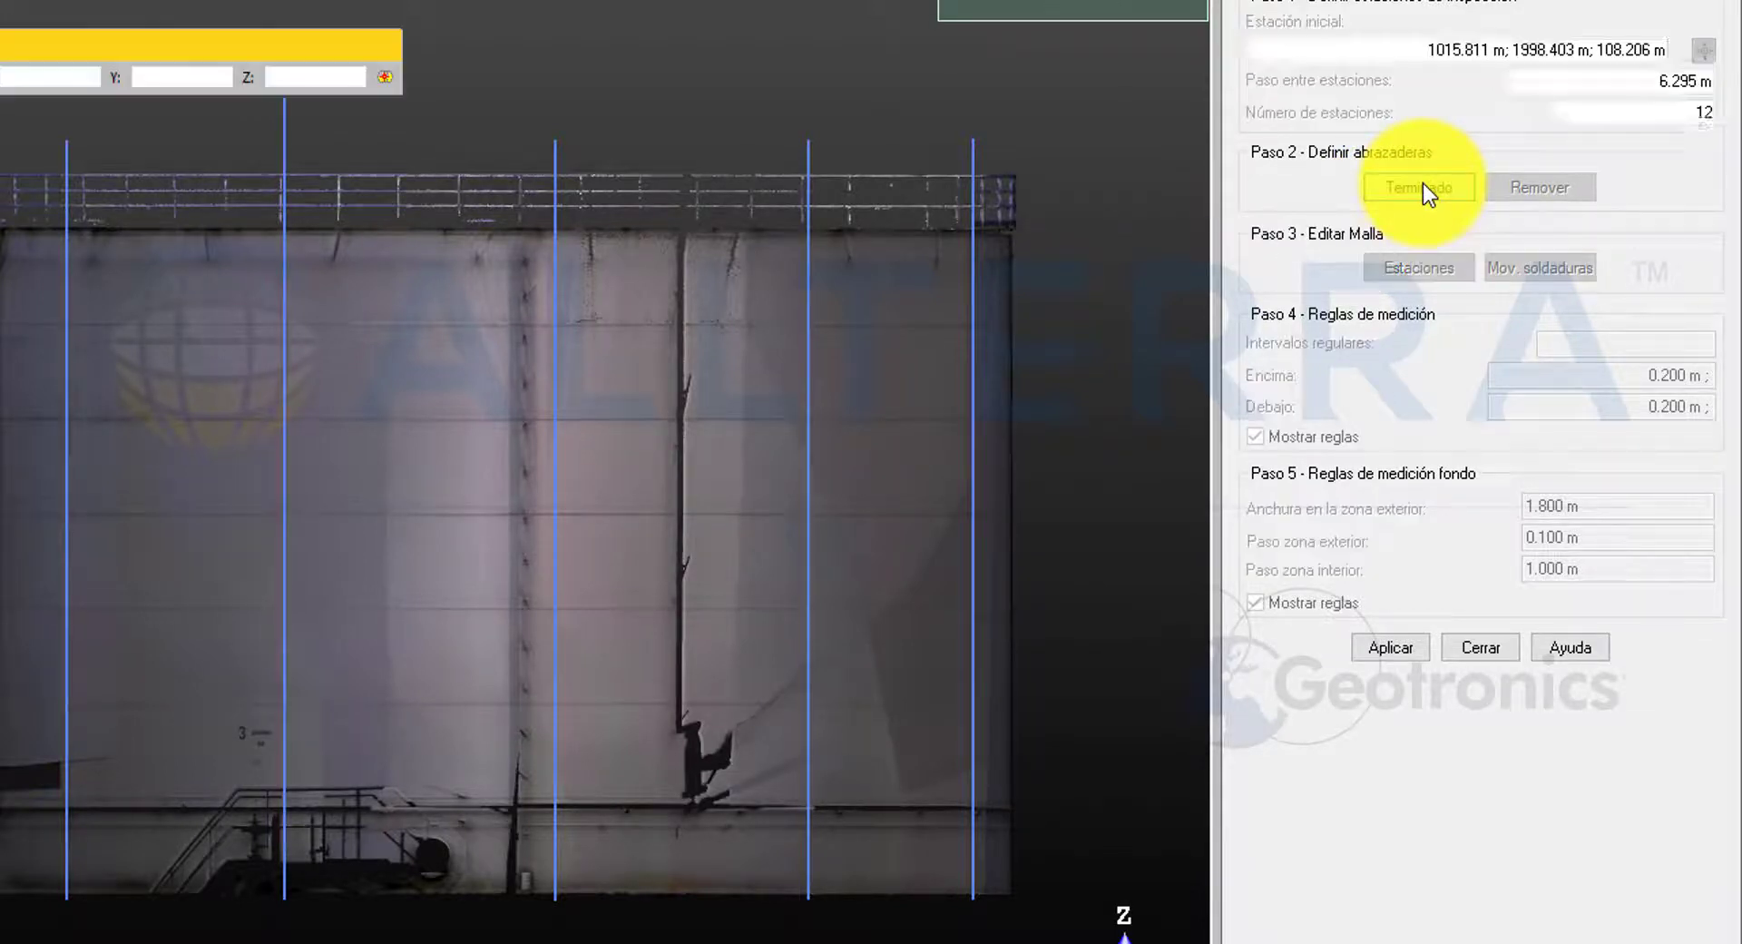
{"action": "scroll", "coordinate": [467, 789], "scroll_direction": "up", "scroll_amount": 6}
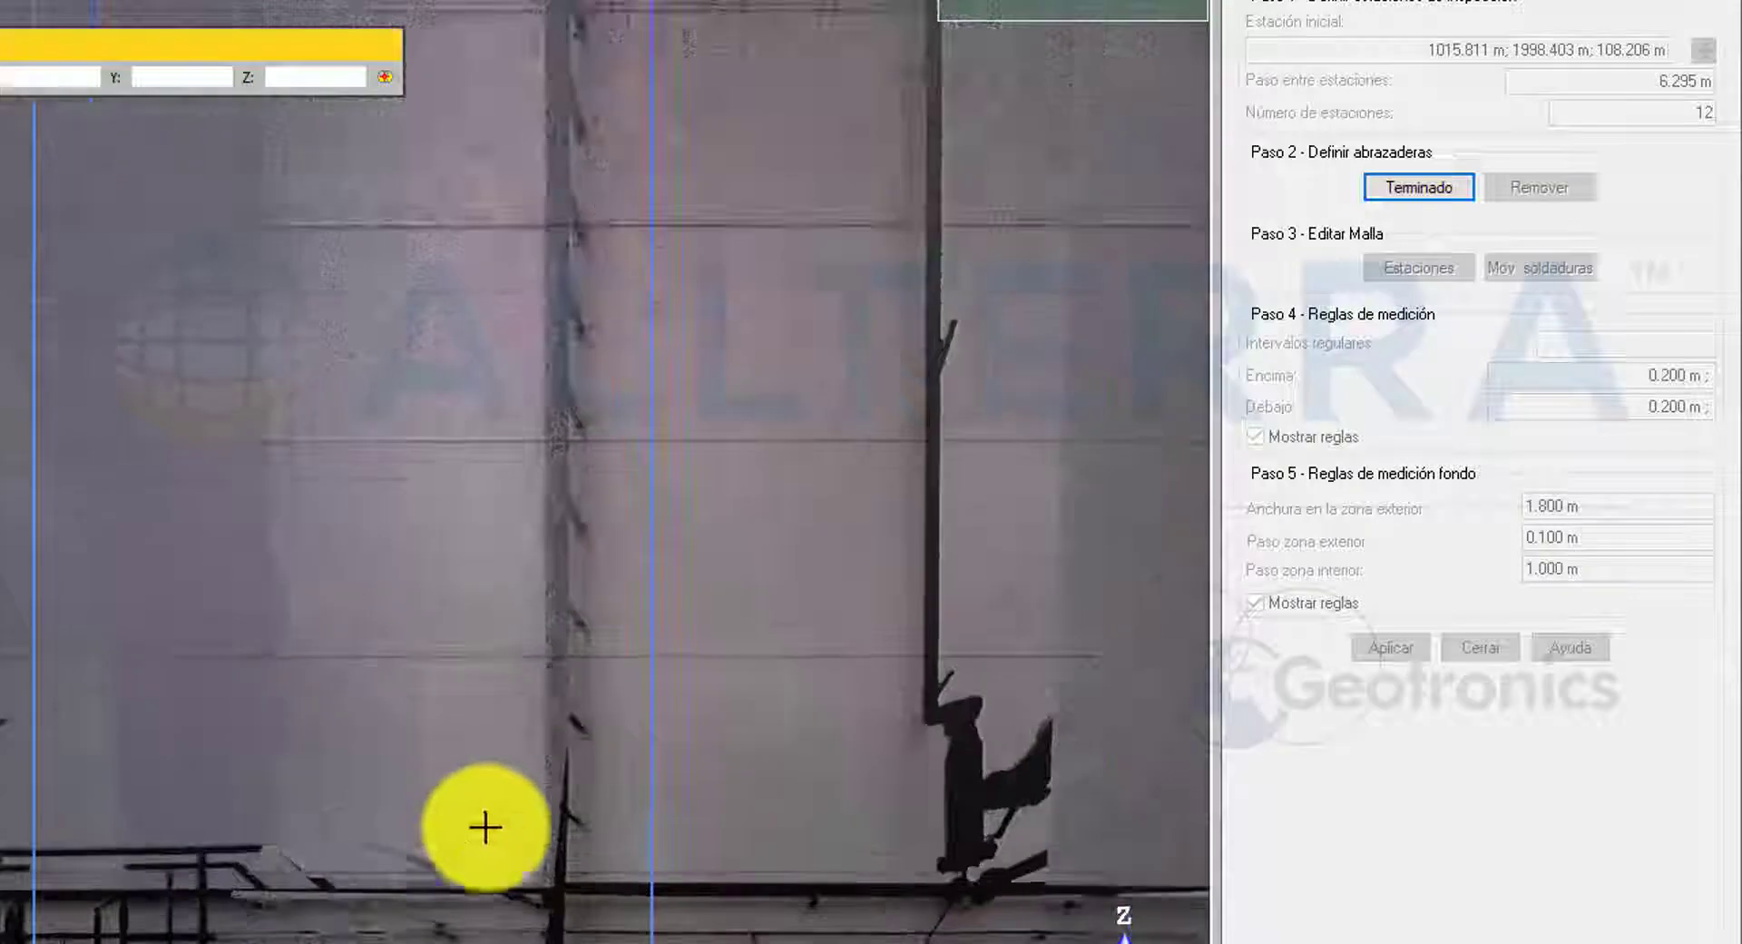
{"action": "scroll", "coordinate": [488, 935], "scroll_direction": "up", "scroll_amount": 2}
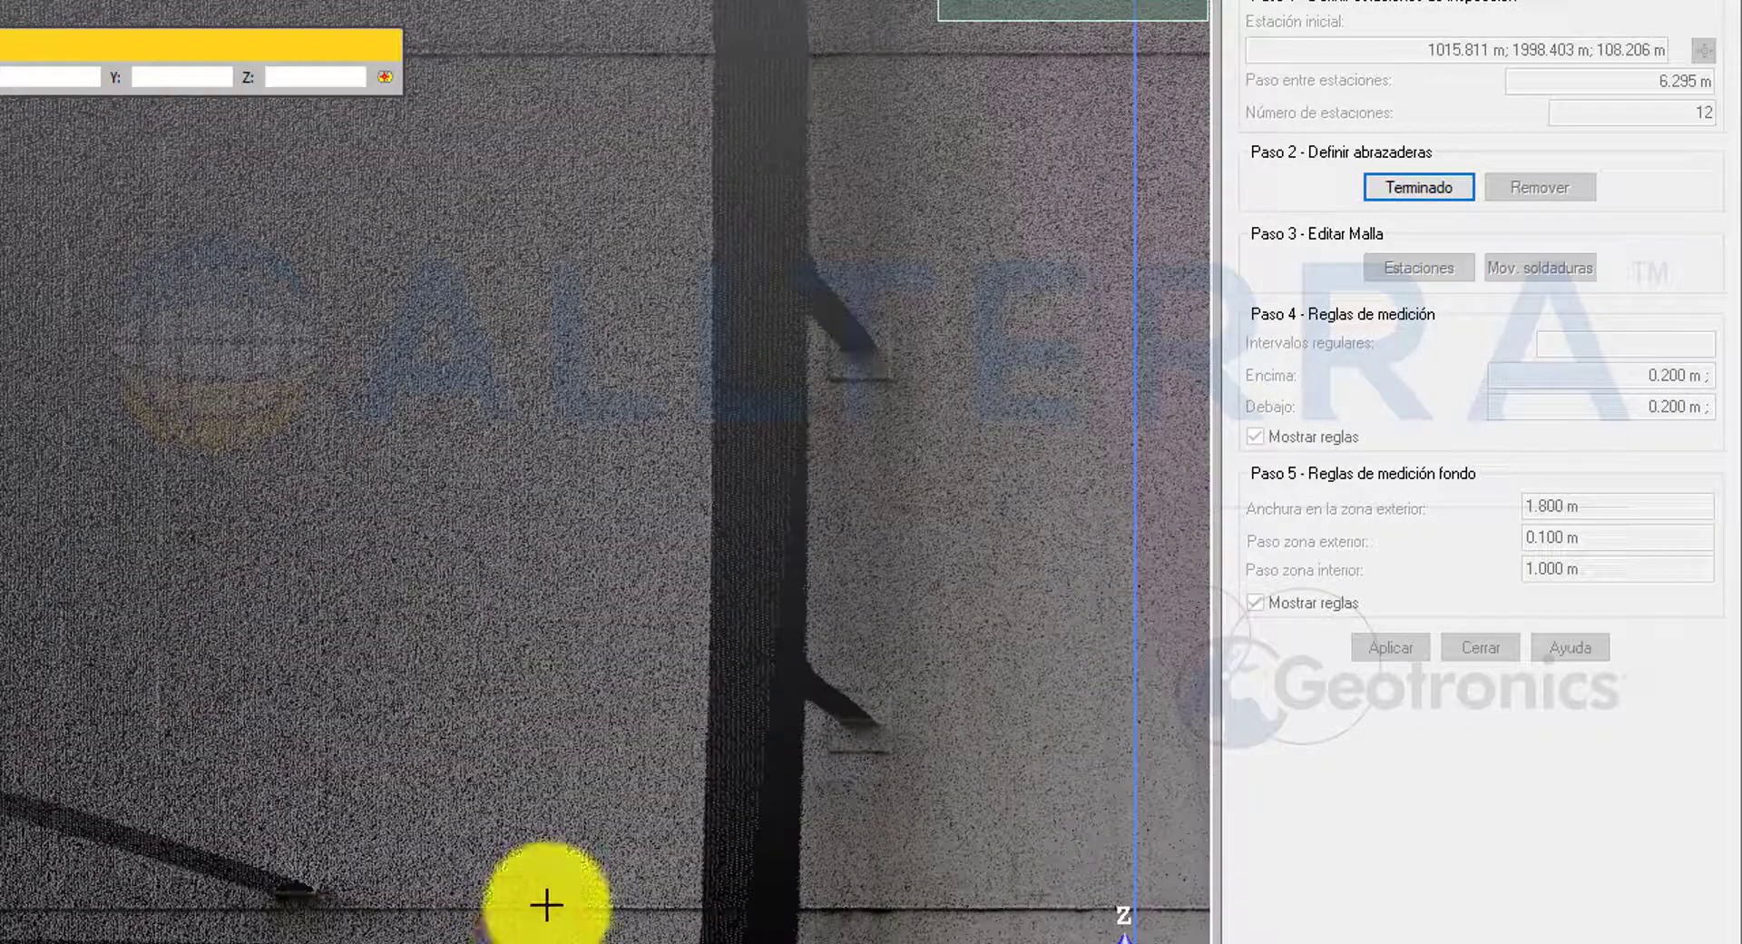
{"action": "left_click", "coordinate": [549, 906]}
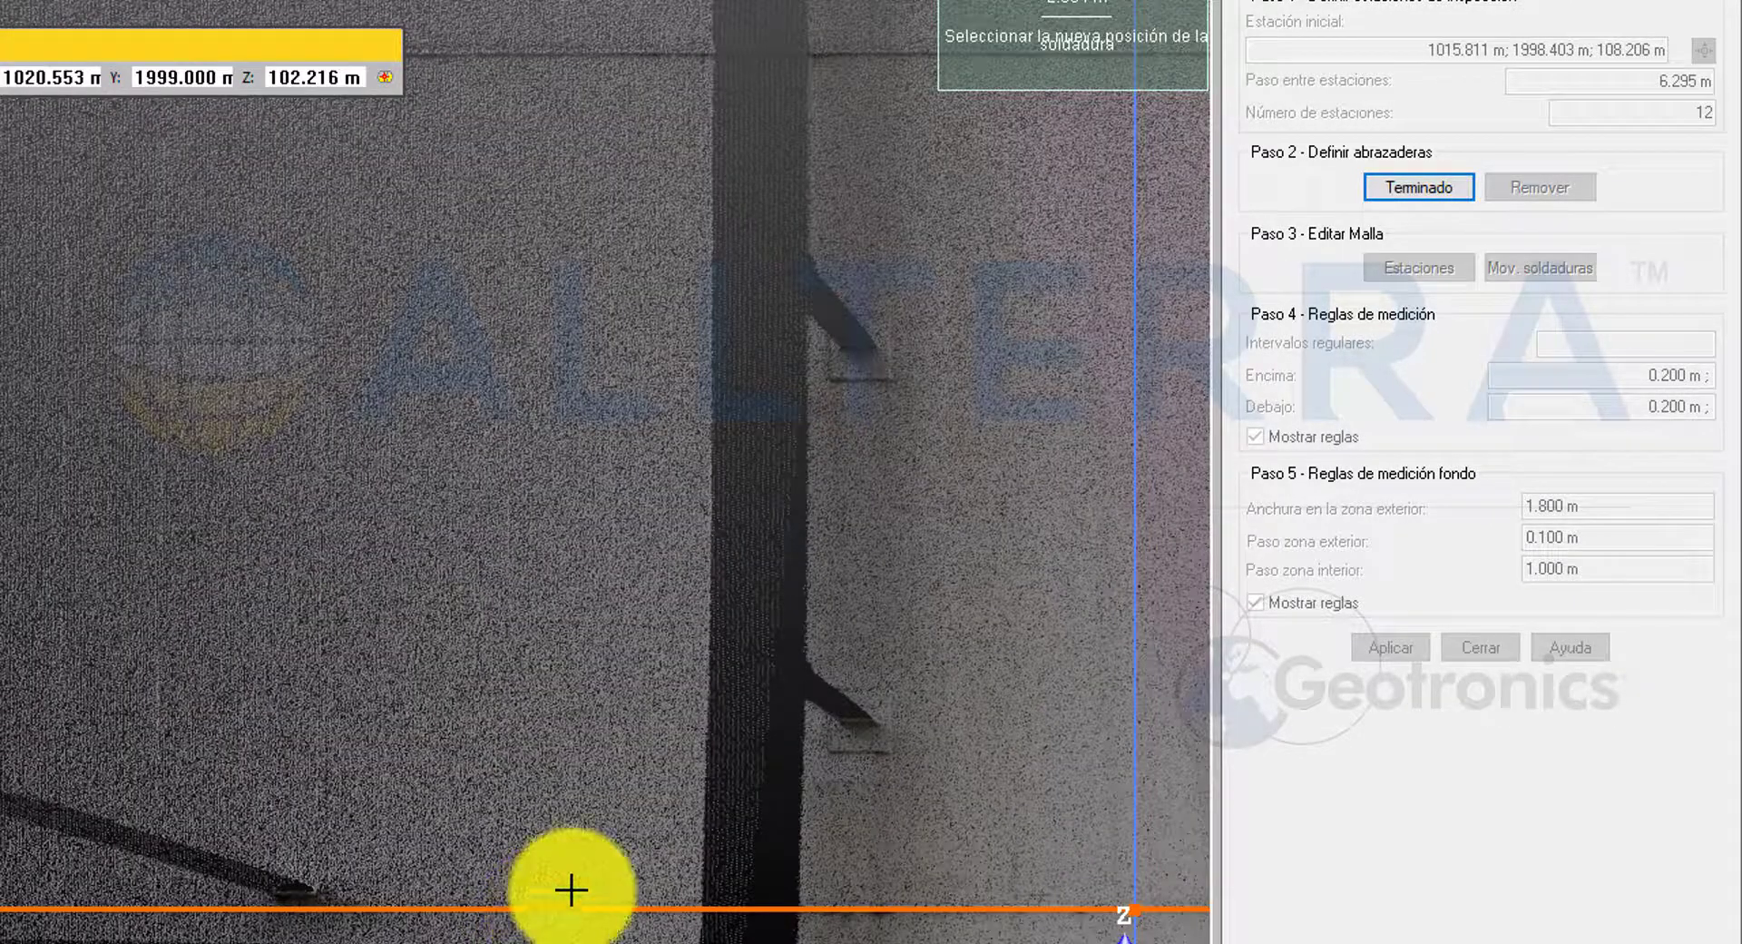
{"action": "scroll", "coordinate": [556, 747], "scroll_direction": "down", "scroll_amount": 3}
{"action": "scroll", "coordinate": [478, 700], "scroll_direction": "up", "scroll_amount": 3}
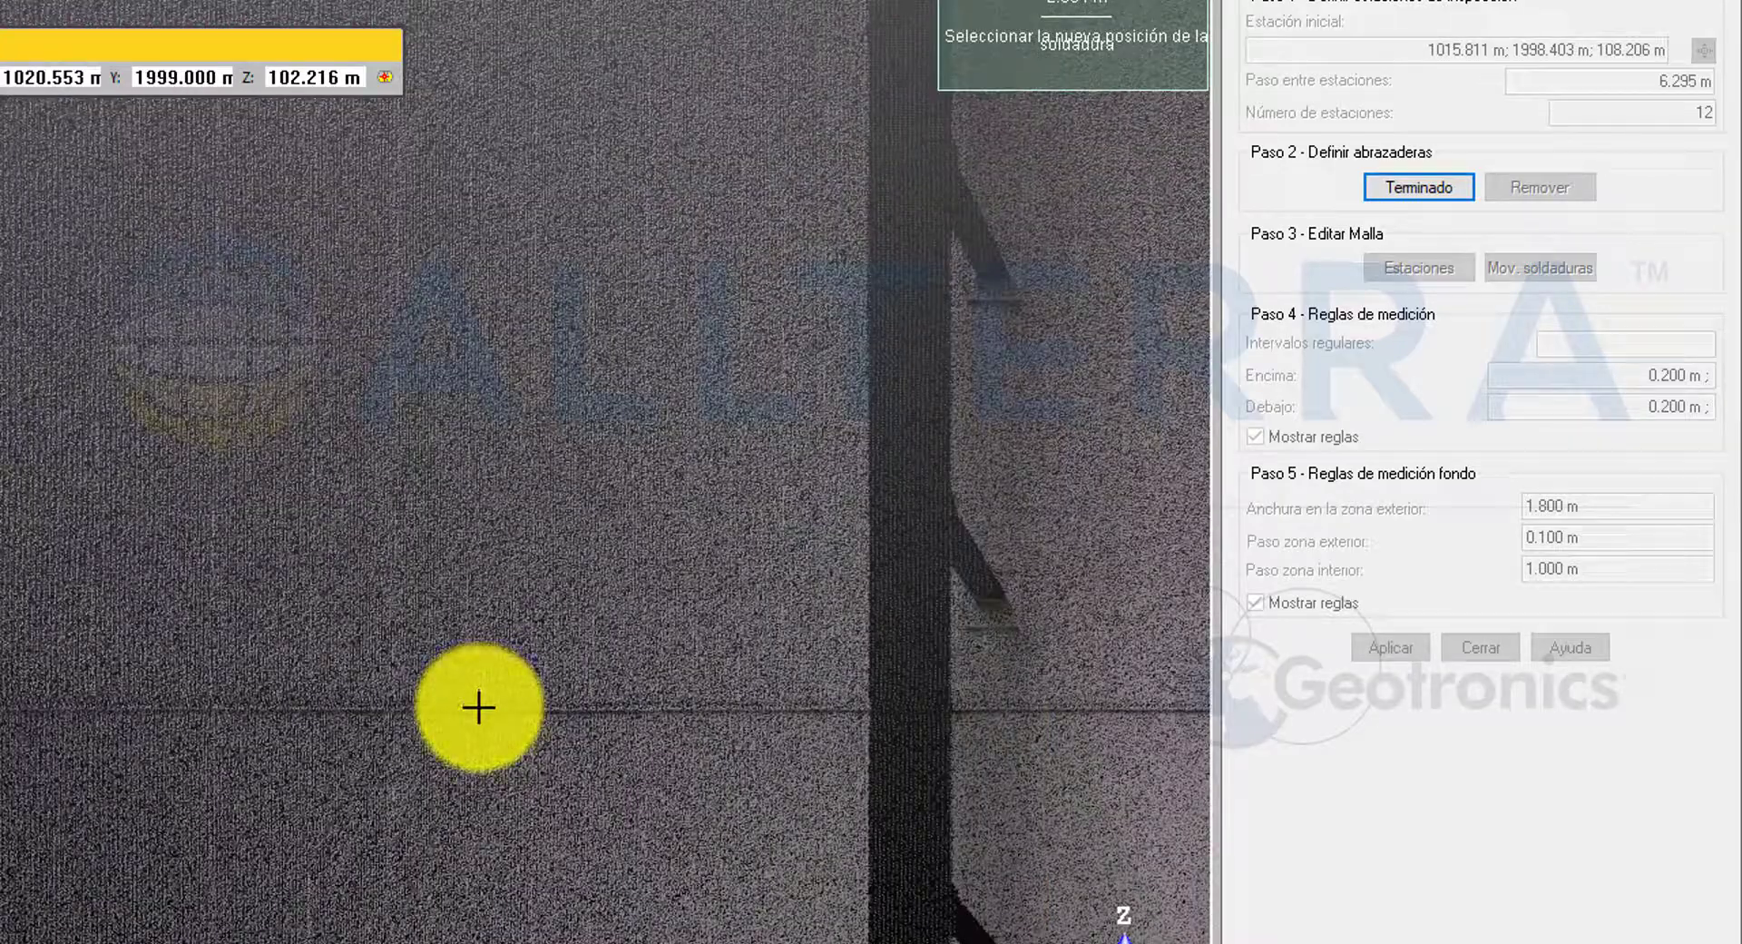
{"action": "left_click", "coordinate": [479, 708]}
Pick the third and fourth horizontal welds going up the shell, at elevations 106.526 m and 108.683 m.
{"action": "scroll", "coordinate": [594, 727], "scroll_direction": "down", "scroll_amount": 5}
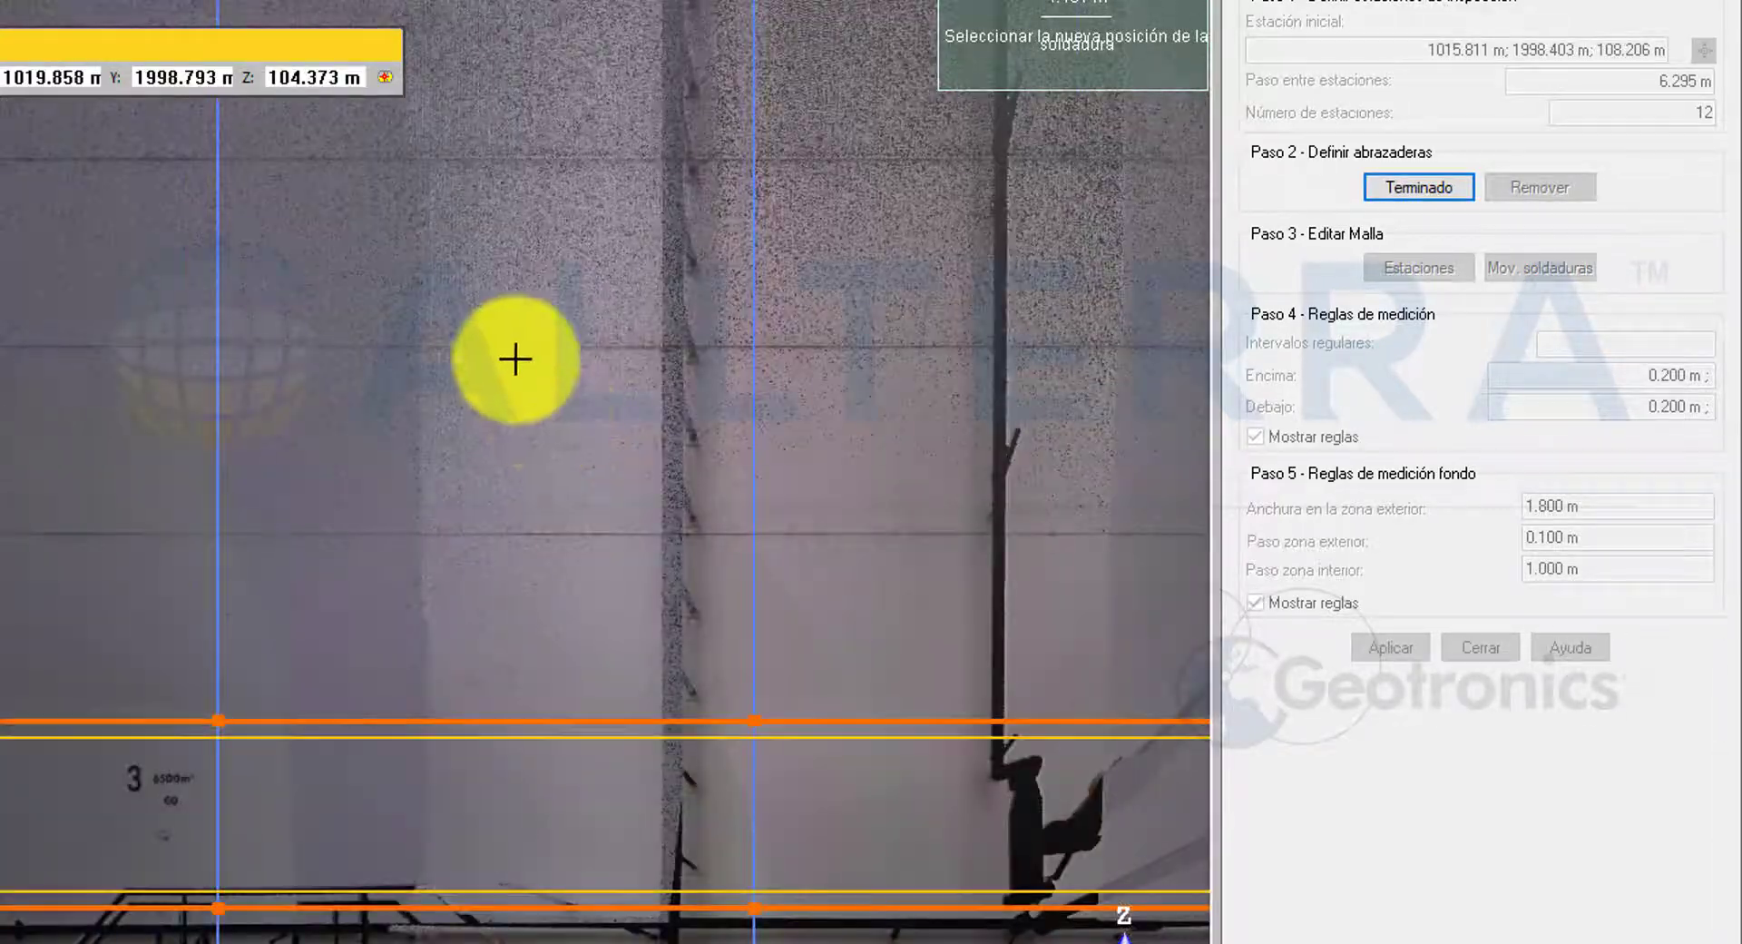
{"action": "scroll", "coordinate": [495, 324], "scroll_direction": "up", "scroll_amount": 2}
{"action": "scroll", "coordinate": [502, 669], "scroll_direction": "down", "scroll_amount": 3}
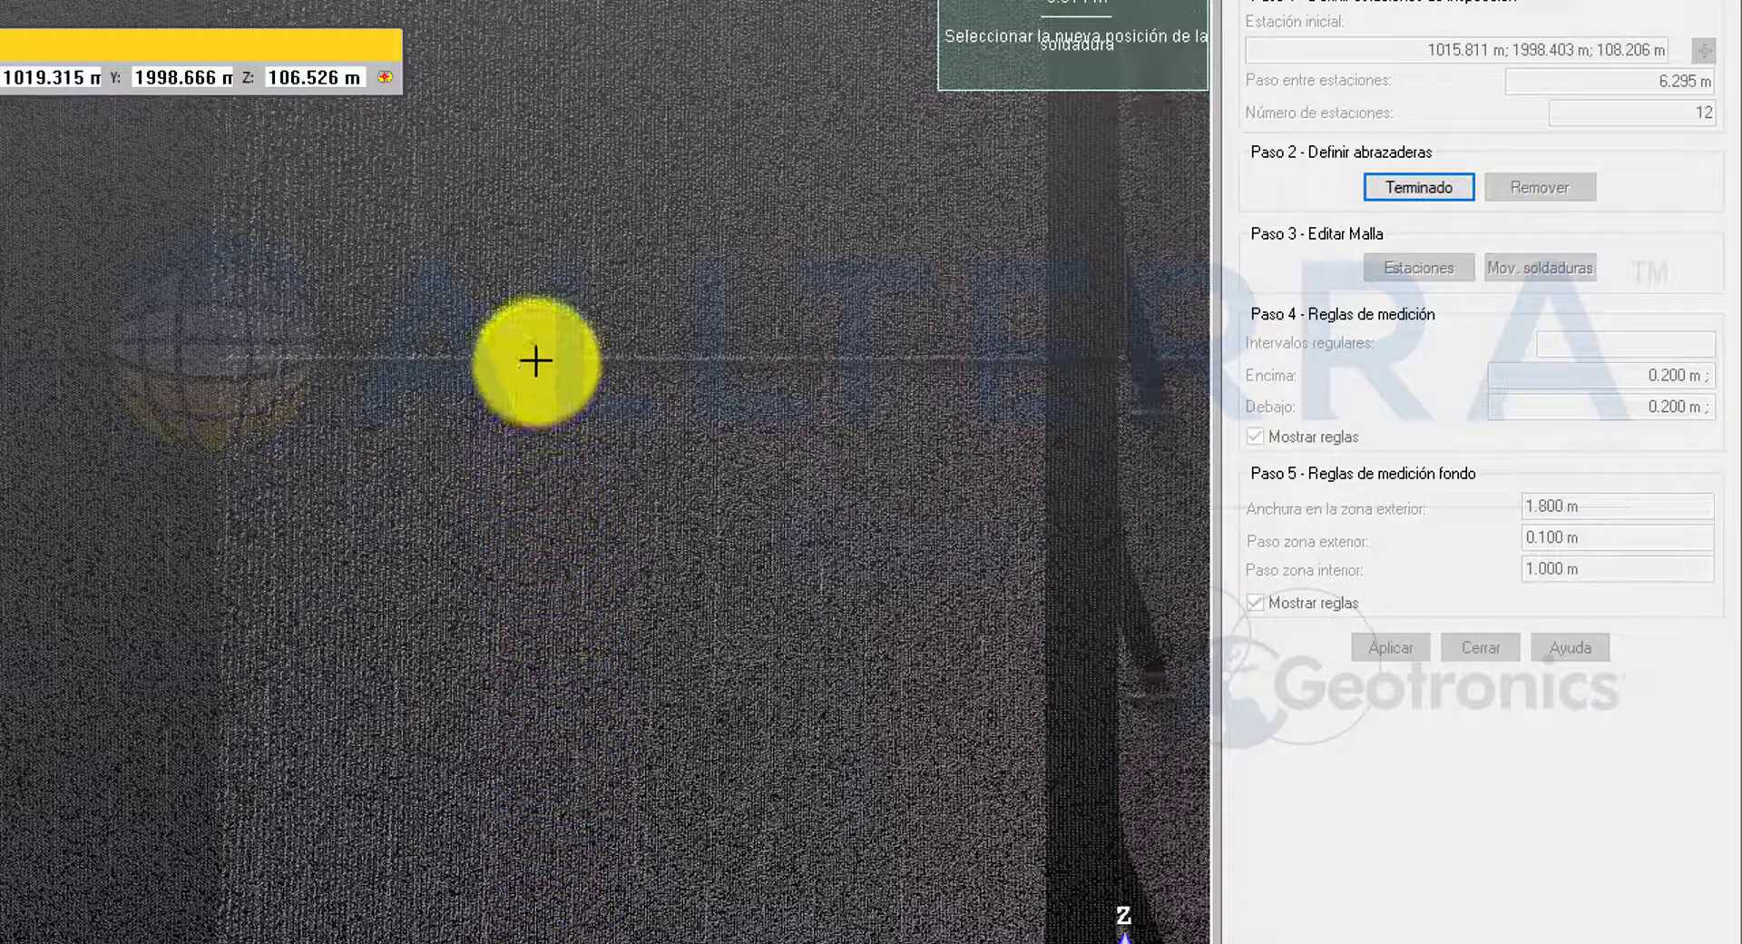
{"action": "left_click", "coordinate": [534, 359]}
Pick the two uppermost horizontal welds, at elevations 110.847 m and 112.997 m, and finish the weld selection.
{"action": "scroll", "coordinate": [603, 655], "scroll_direction": "down", "scroll_amount": 6}
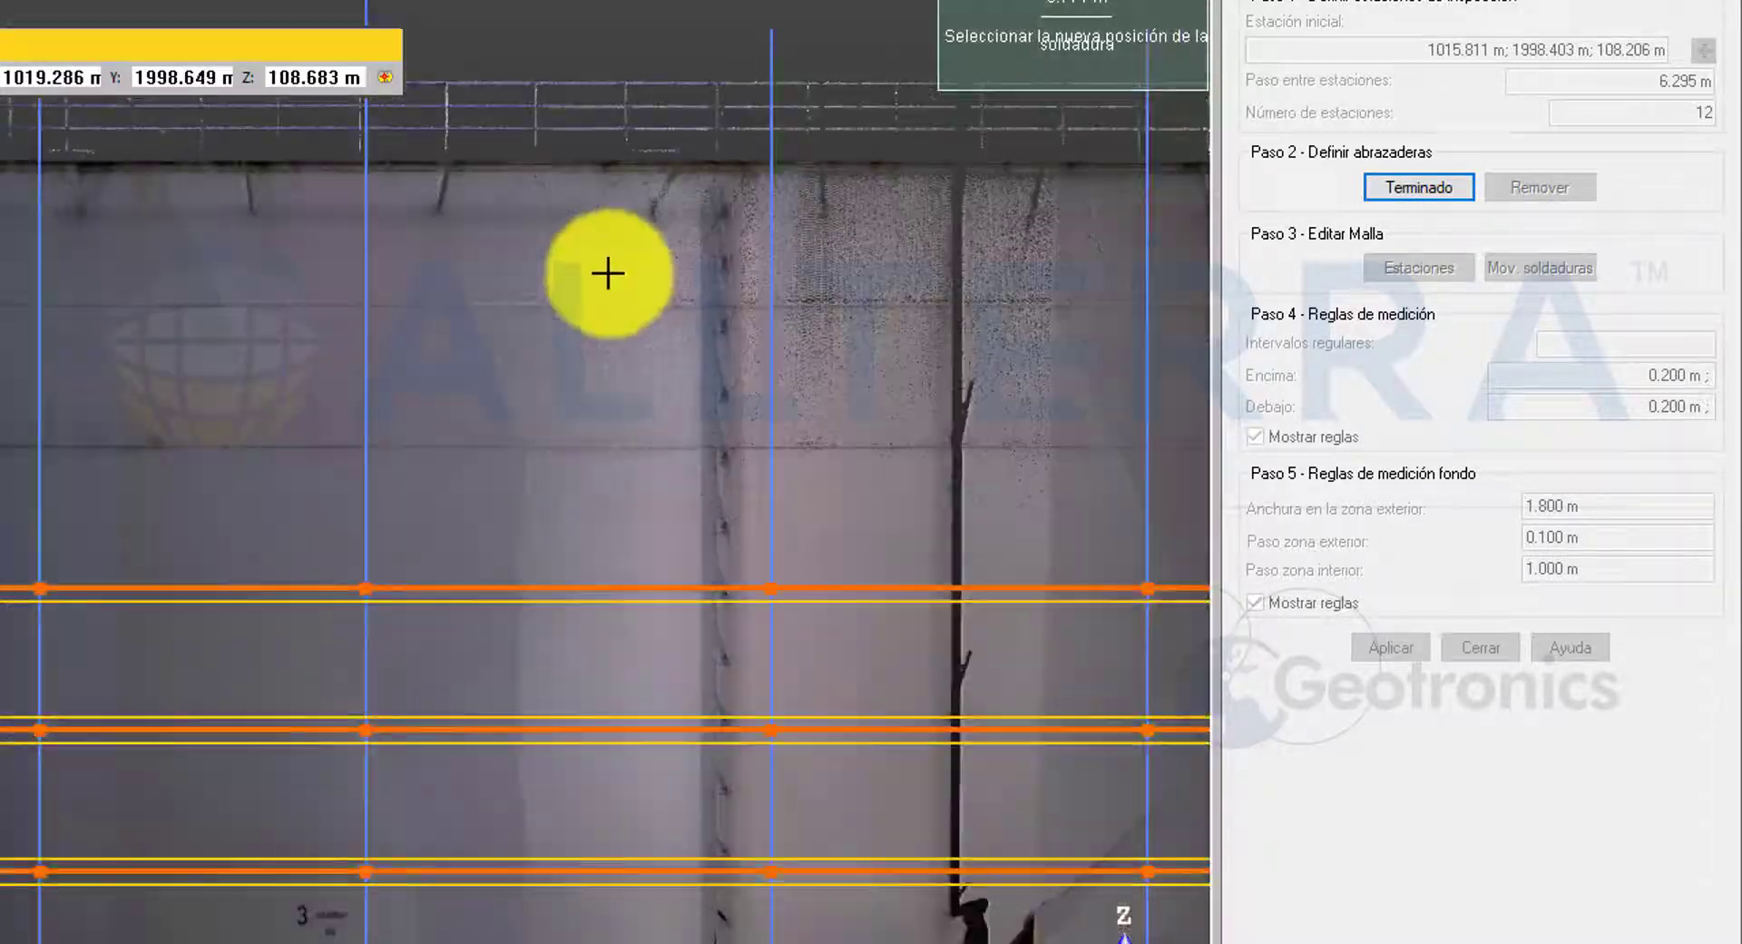
{"action": "scroll", "coordinate": [603, 473], "scroll_direction": "up", "scroll_amount": 2}
{"action": "scroll", "coordinate": [544, 436], "scroll_direction": "up", "scroll_amount": 5}
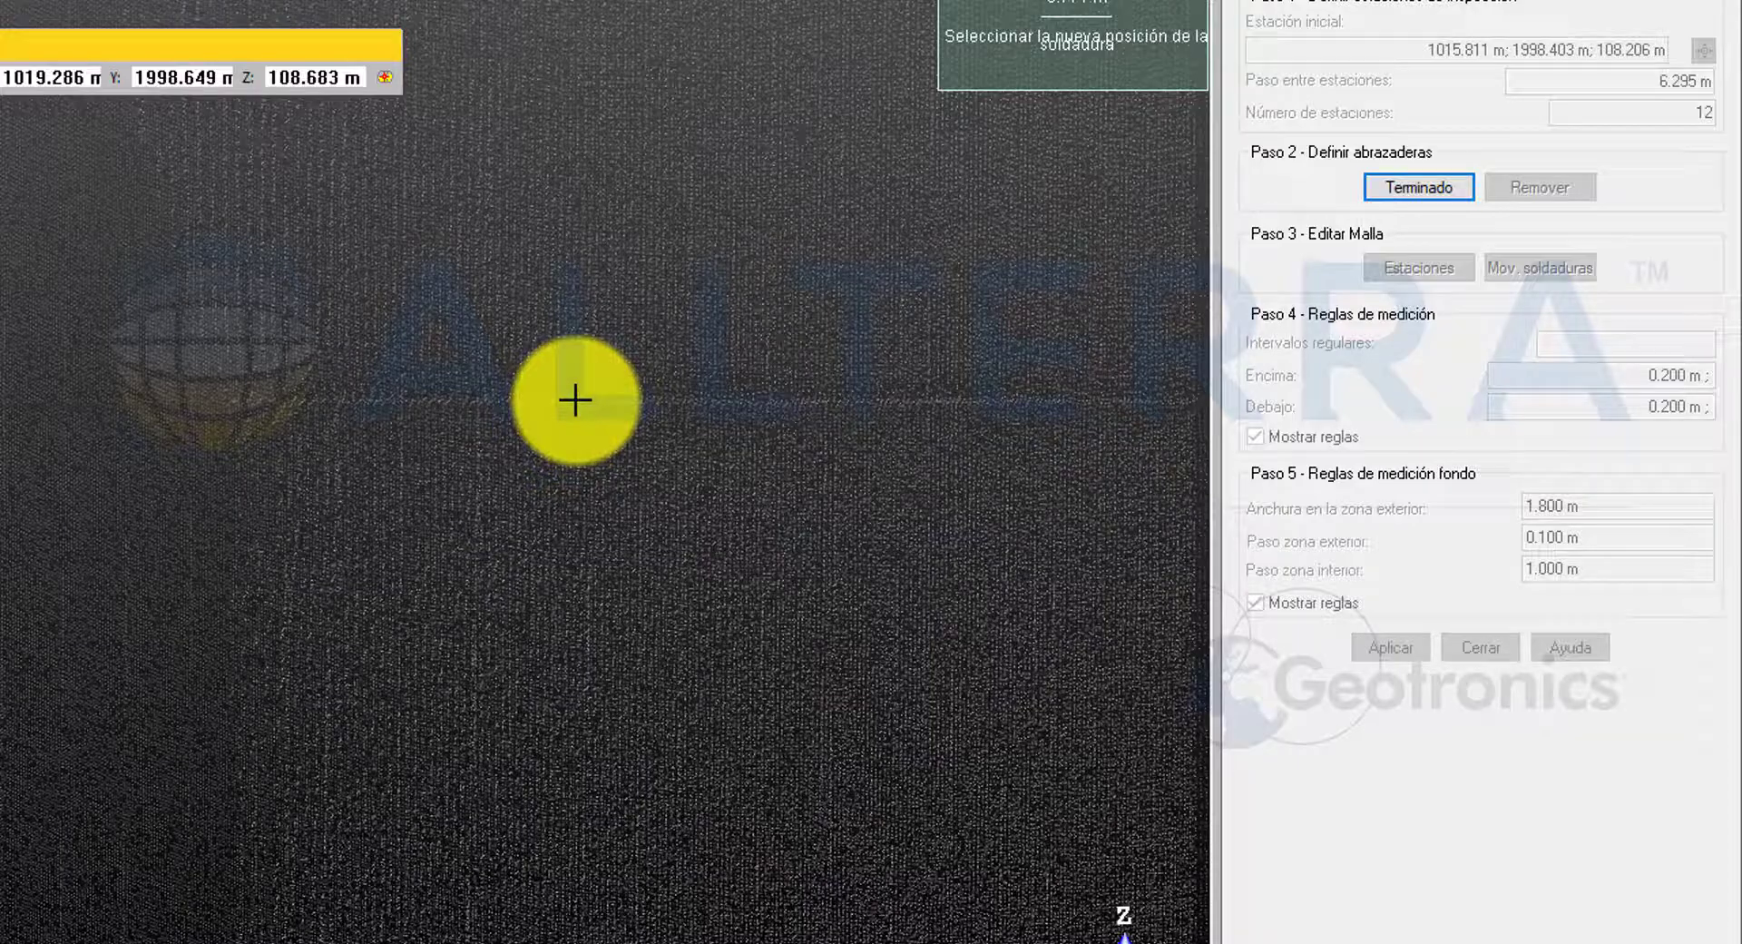
{"action": "scroll", "coordinate": [705, 675], "scroll_direction": "down", "scroll_amount": 3}
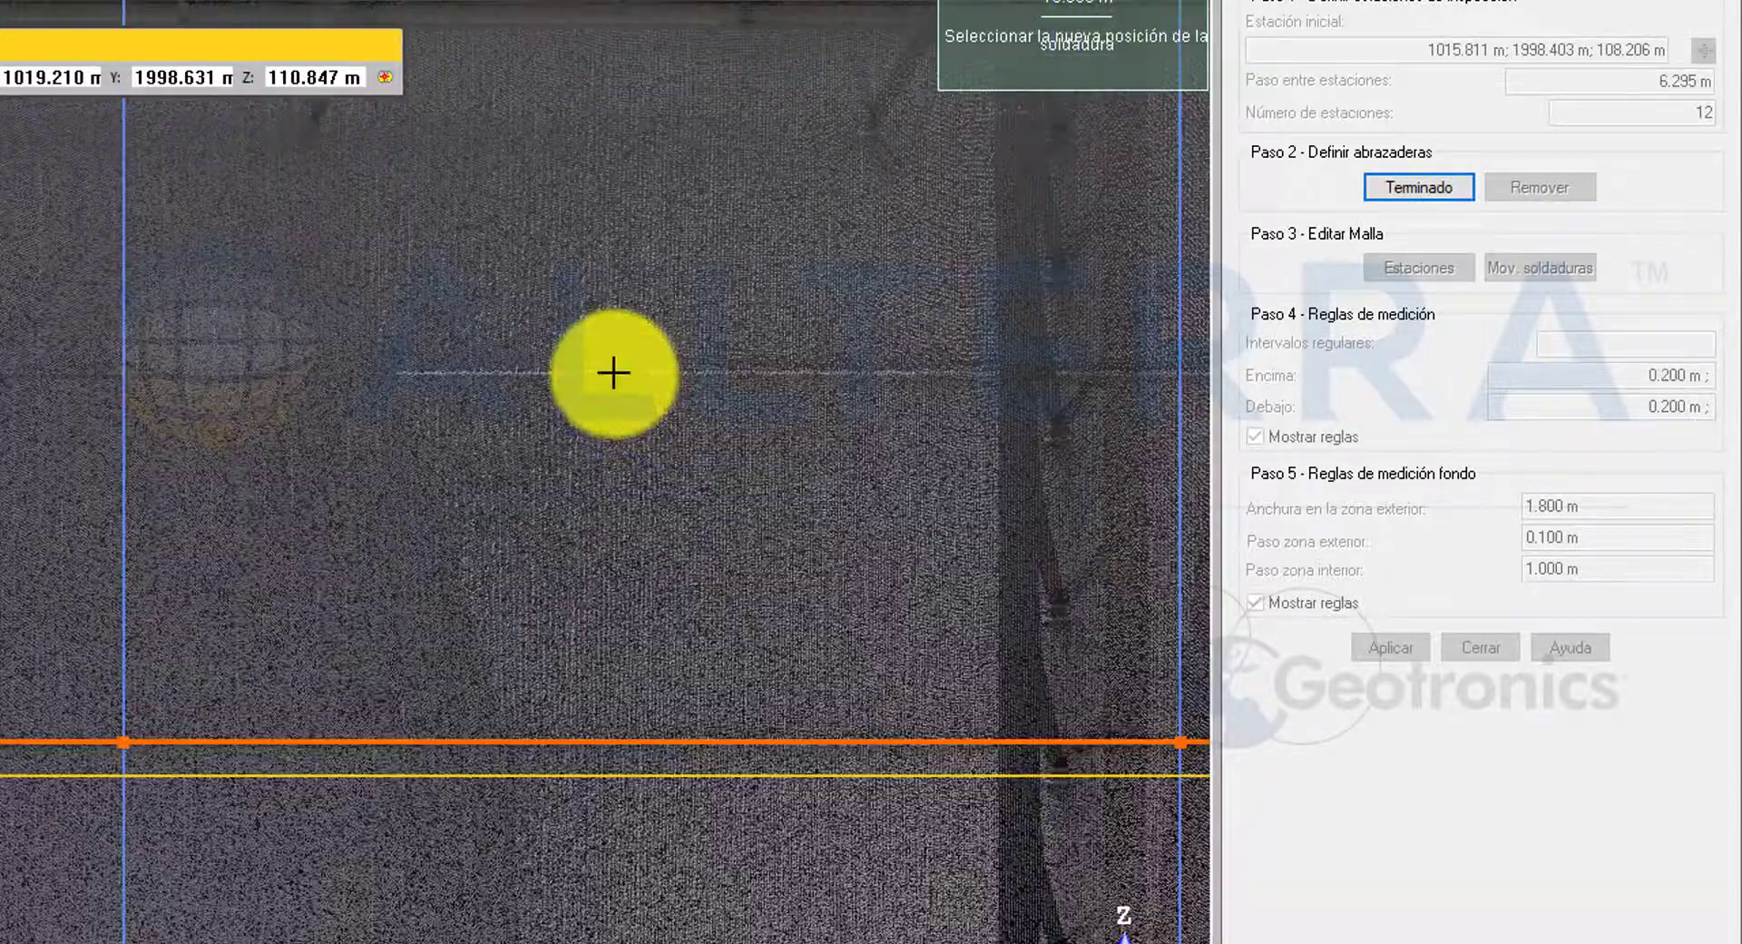
{"action": "left_click", "coordinate": [614, 372]}
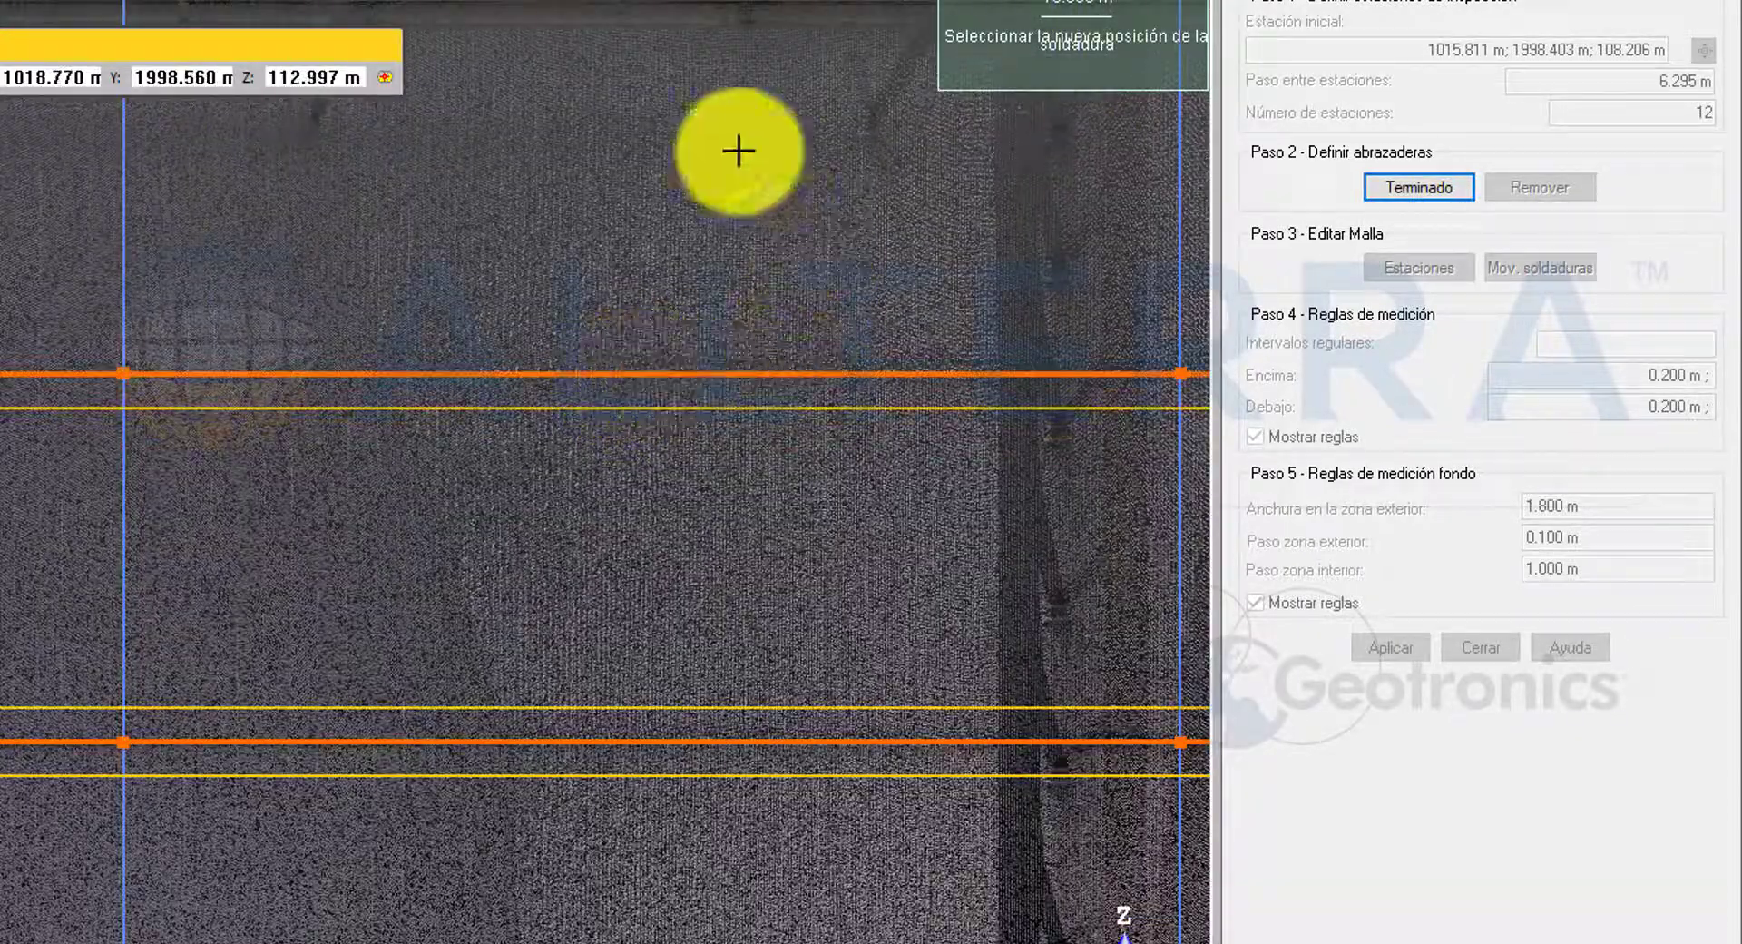
{"action": "scroll", "coordinate": [292, 343], "scroll_direction": "down", "scroll_amount": 5}
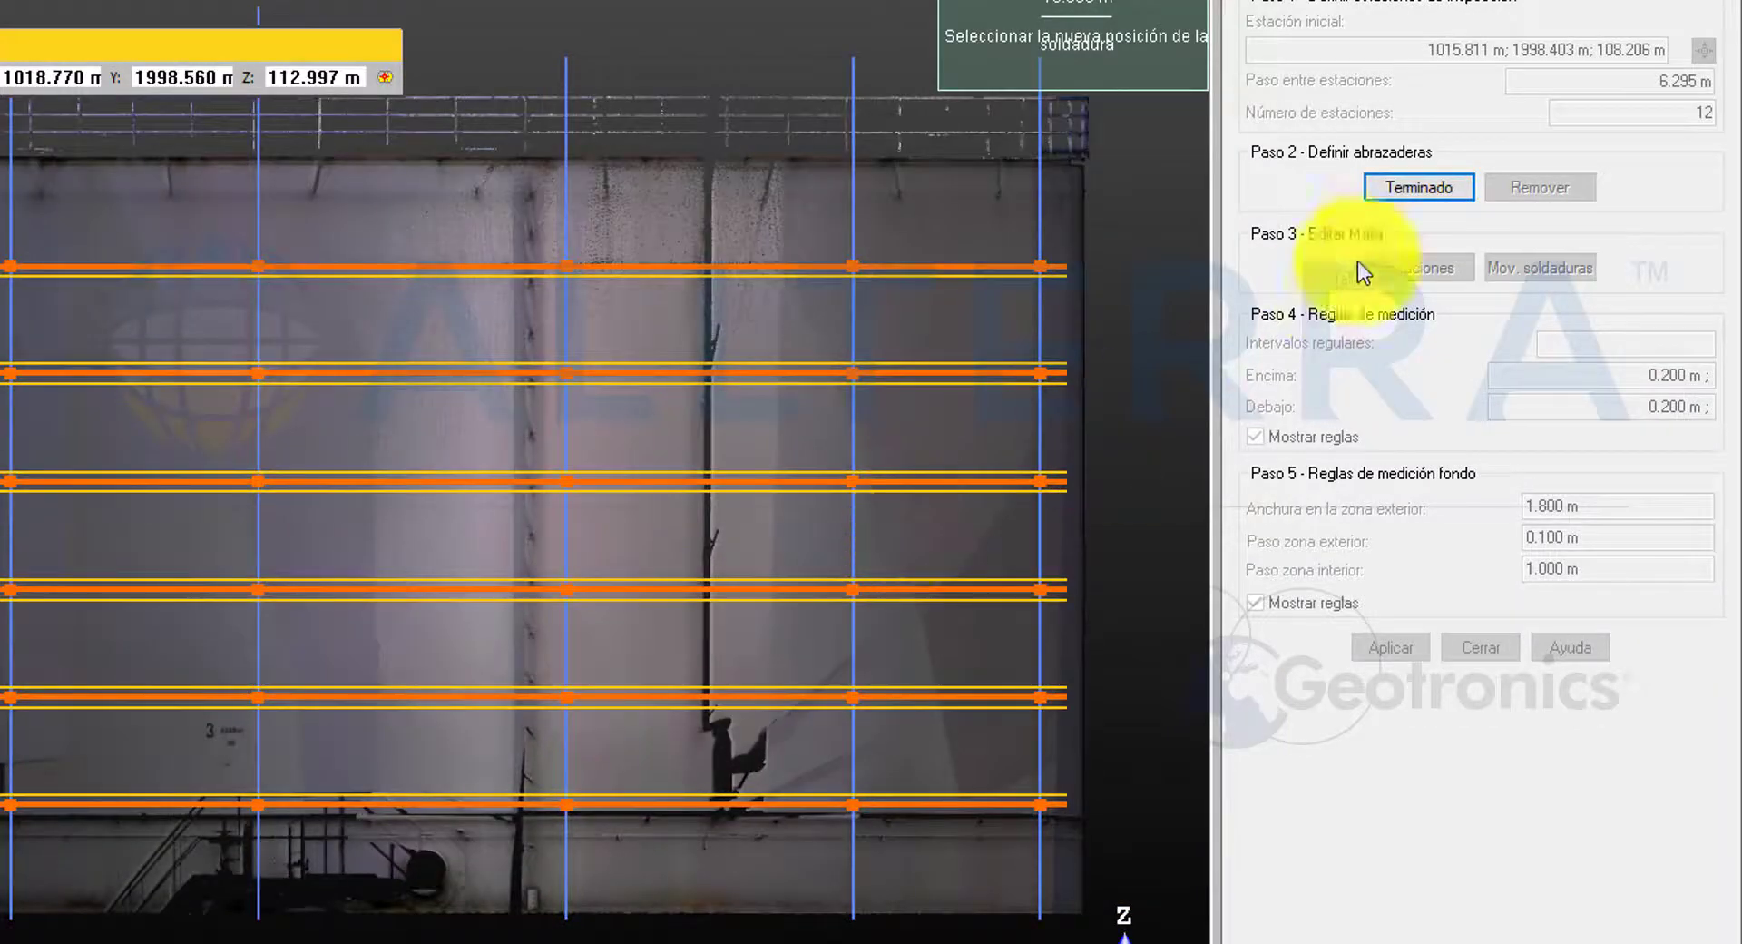
{"action": "left_click", "coordinate": [1389, 196]}
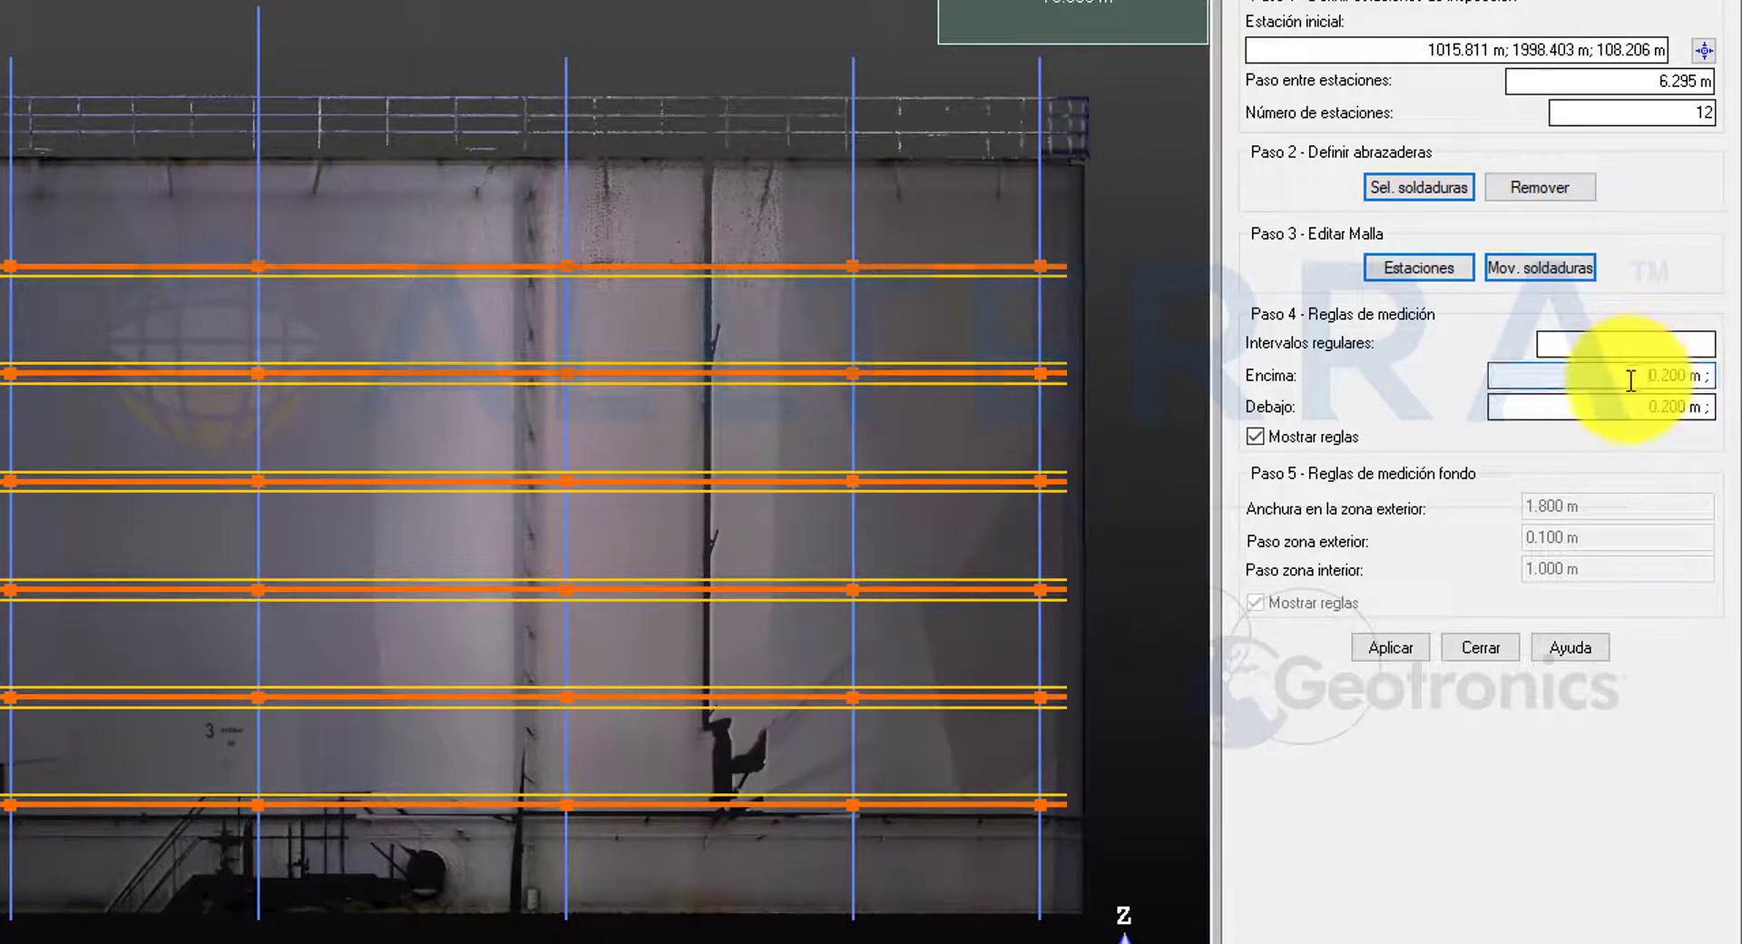
Set the measuring rules to 0.050 m above and 0.050 m below the welds, and apply the mesh definition.
{"action": "scroll", "coordinate": [458, 441], "scroll_direction": "up", "scroll_amount": 1}
{"action": "scroll", "coordinate": [694, 726], "scroll_direction": "up", "scroll_amount": 3}
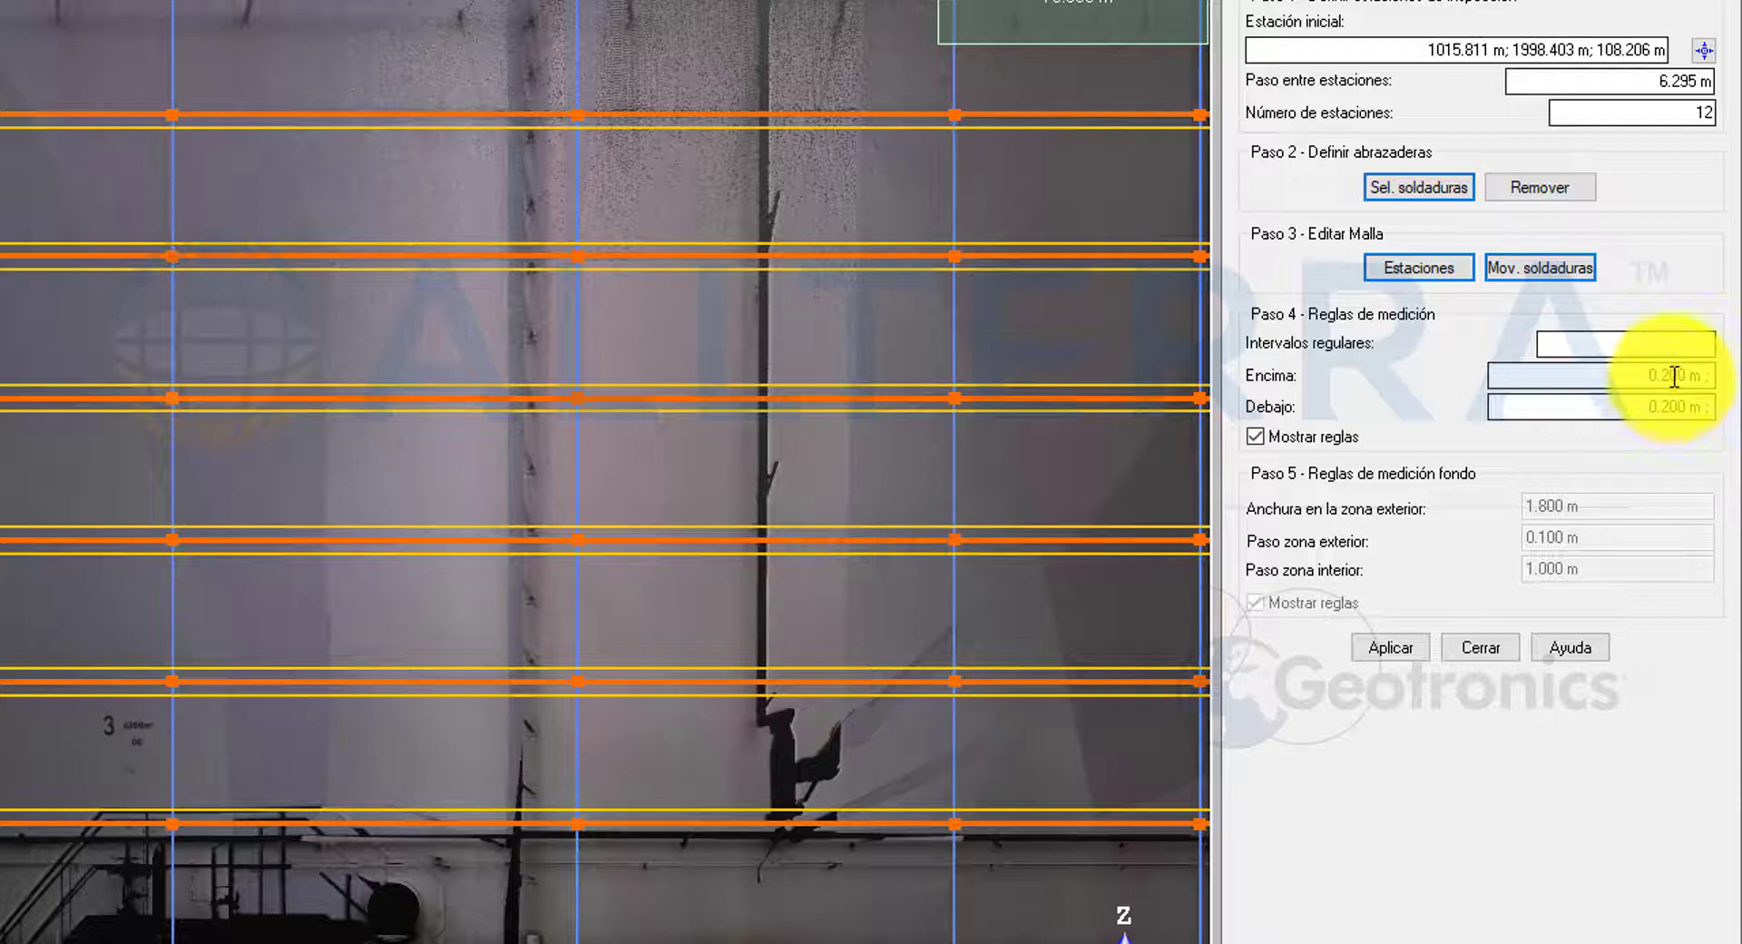
{"action": "left_click_drag", "start_coordinate": [1675, 373], "coordinate": [1661, 374]}
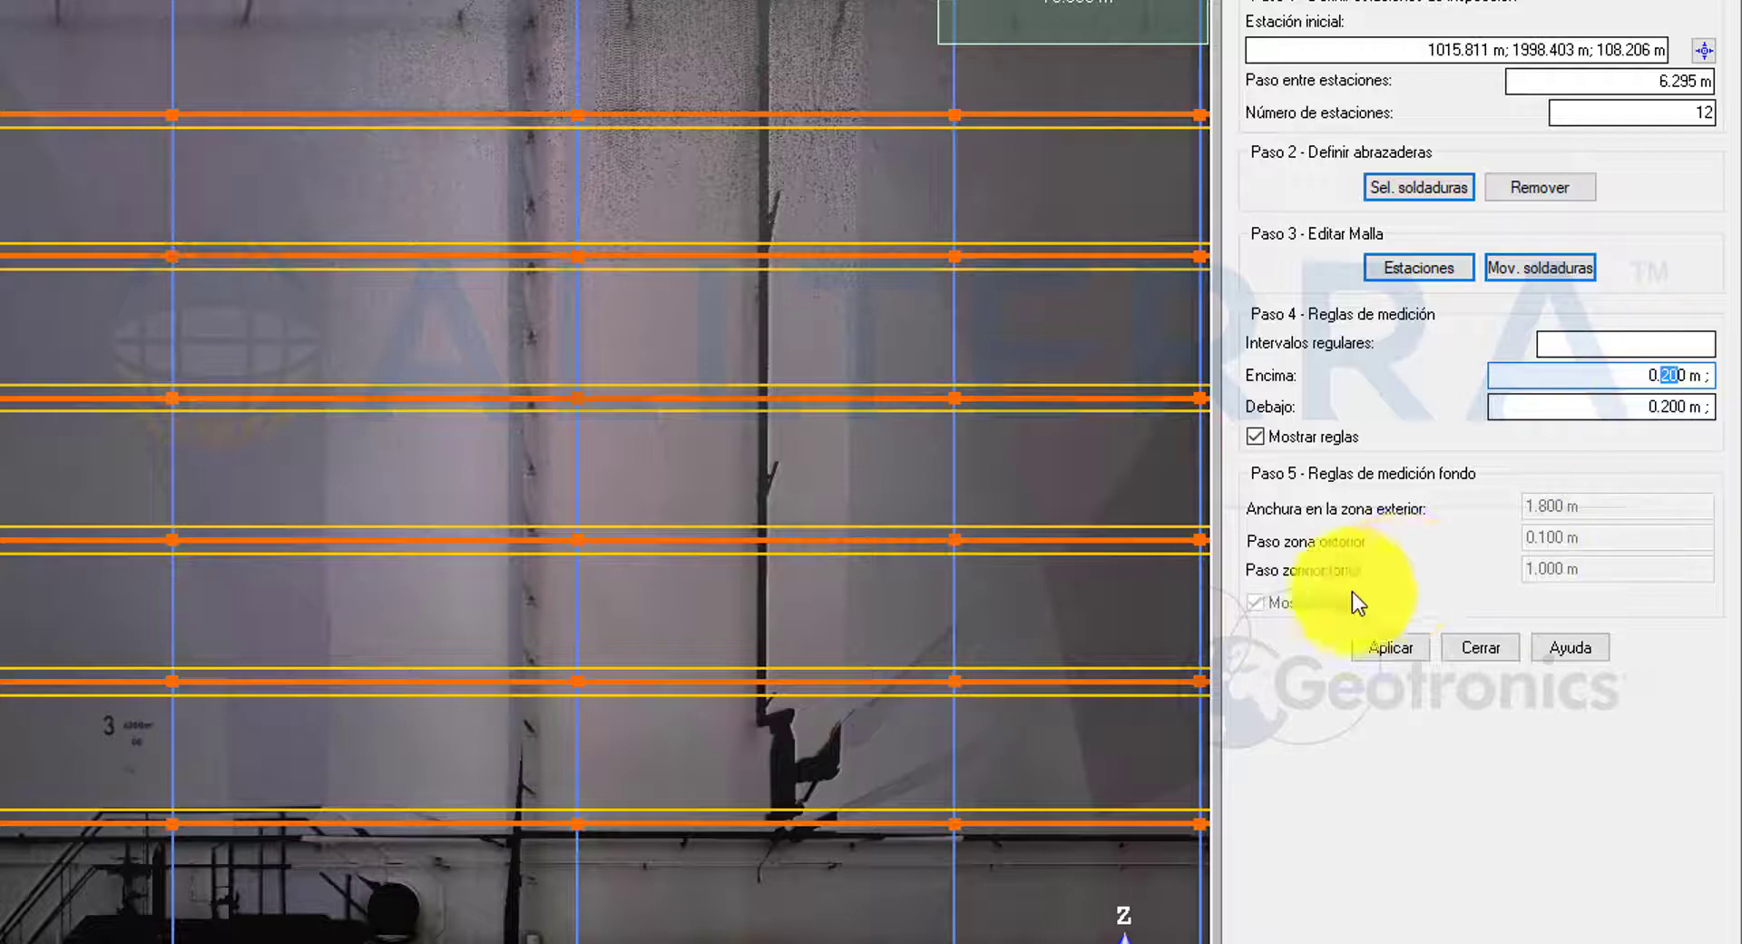
{"action": "scroll", "coordinate": [545, 703], "scroll_direction": "up", "scroll_amount": 4}
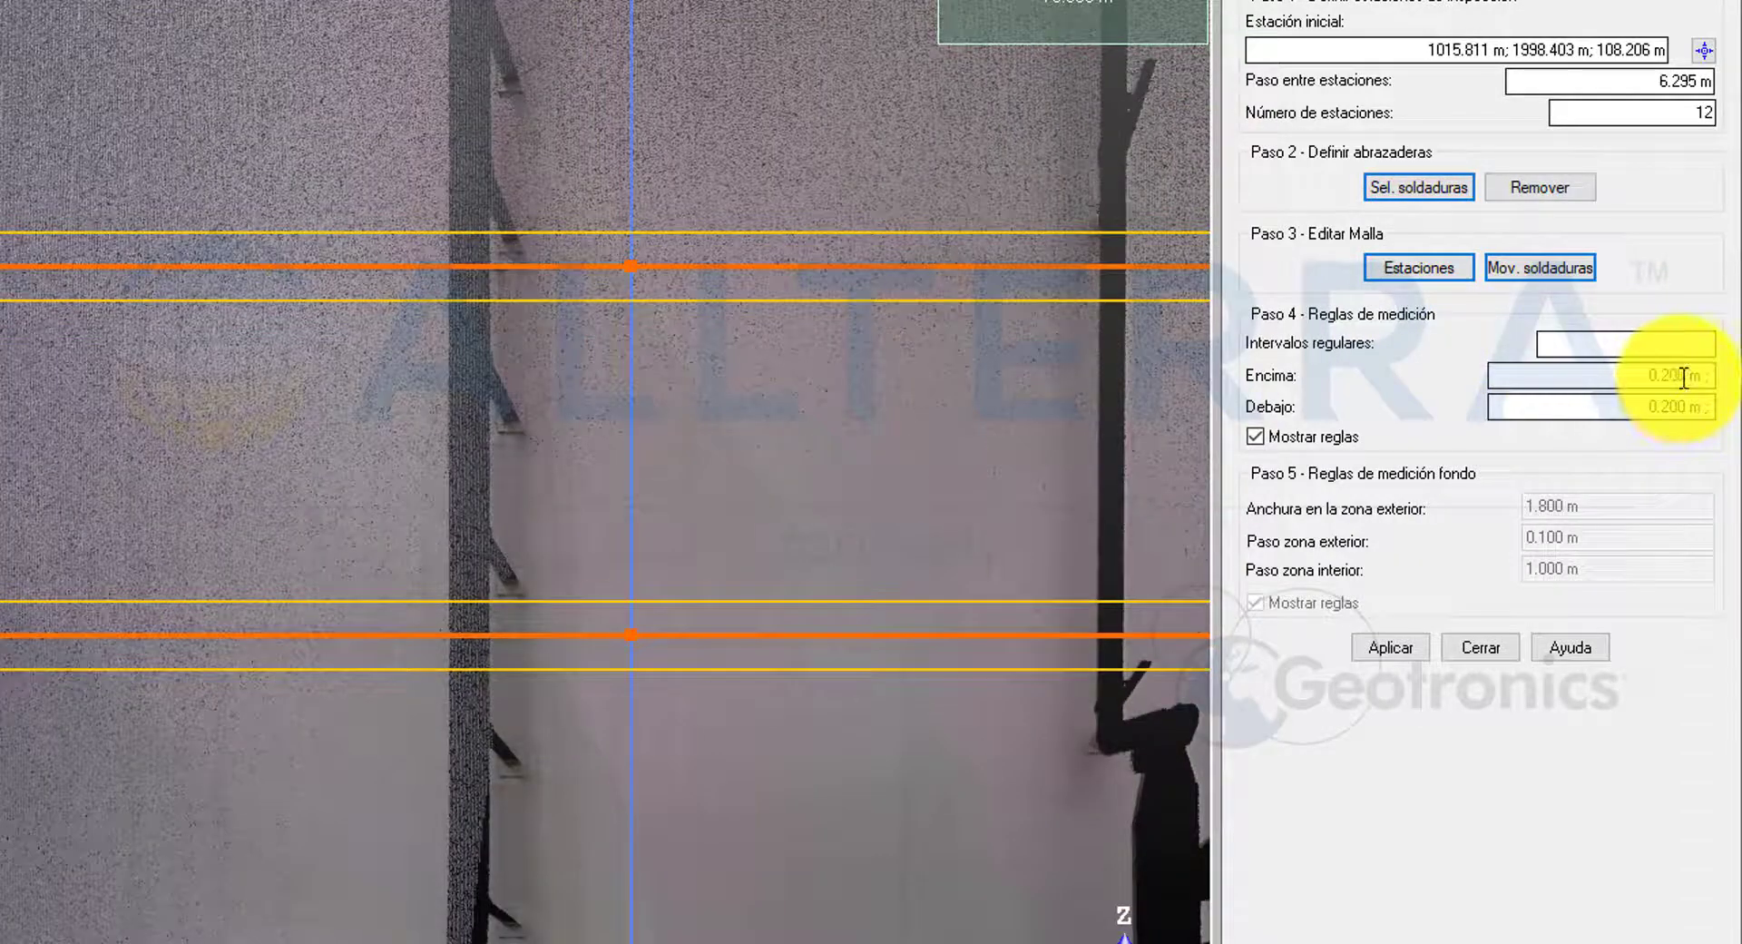
{"action": "left_click_drag", "start_coordinate": [1685, 375], "coordinate": [1670, 374]}
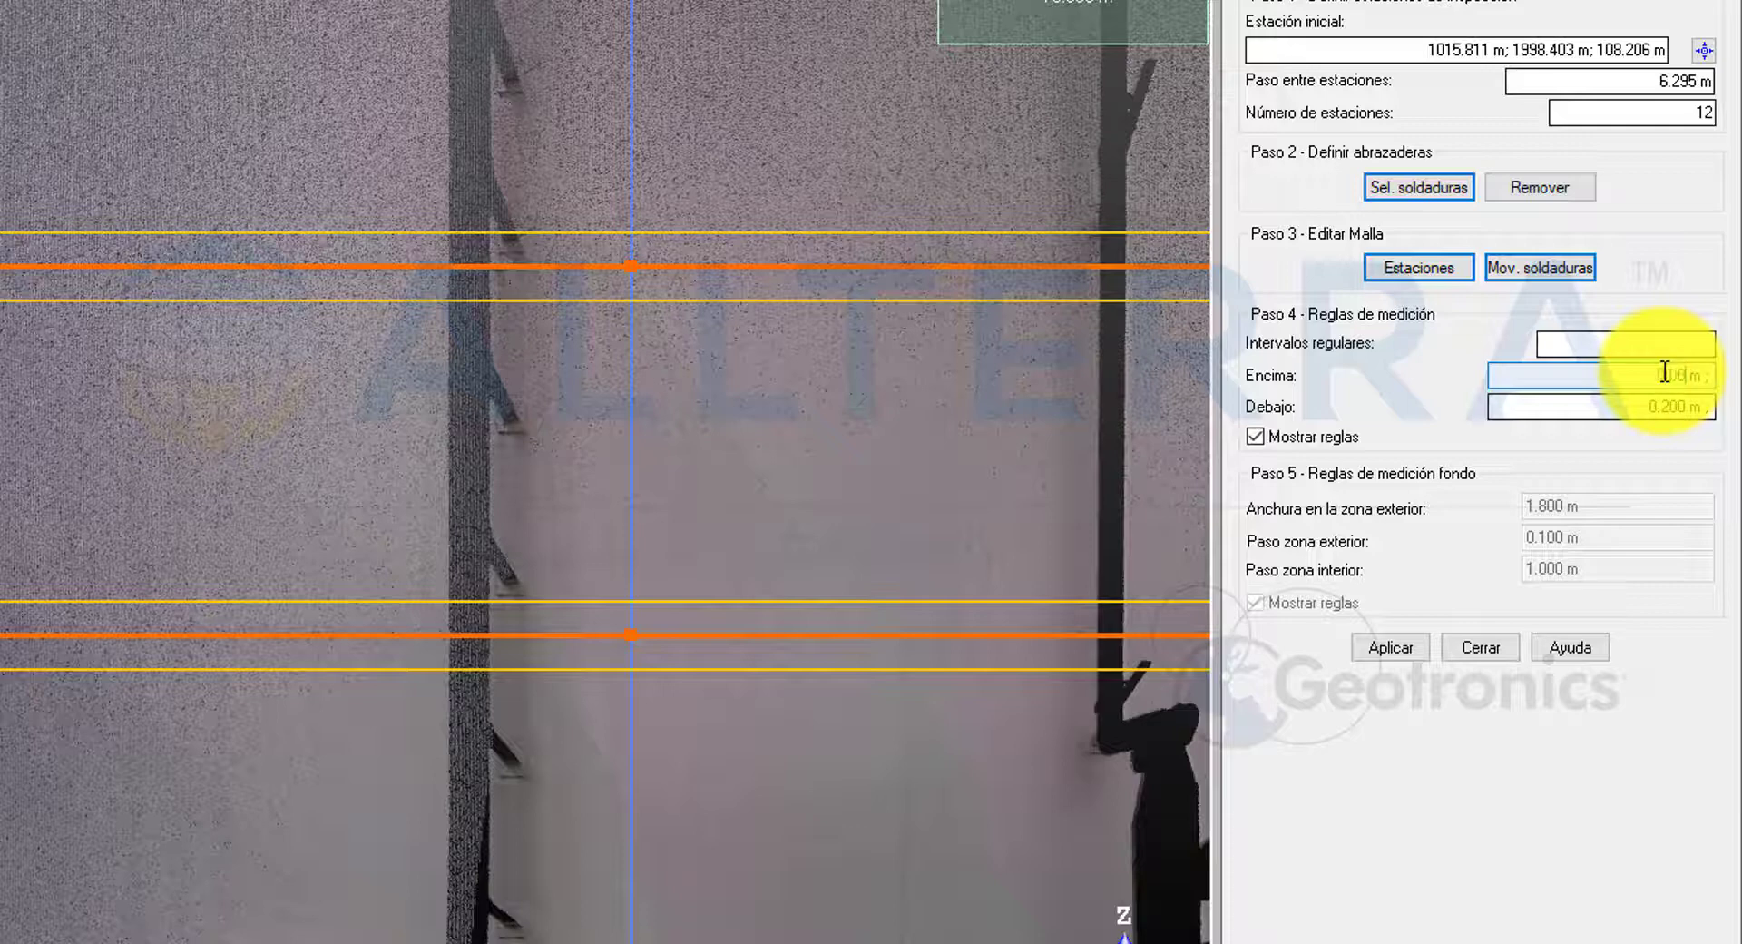
{"action": "left_click", "coordinate": [1671, 404]}
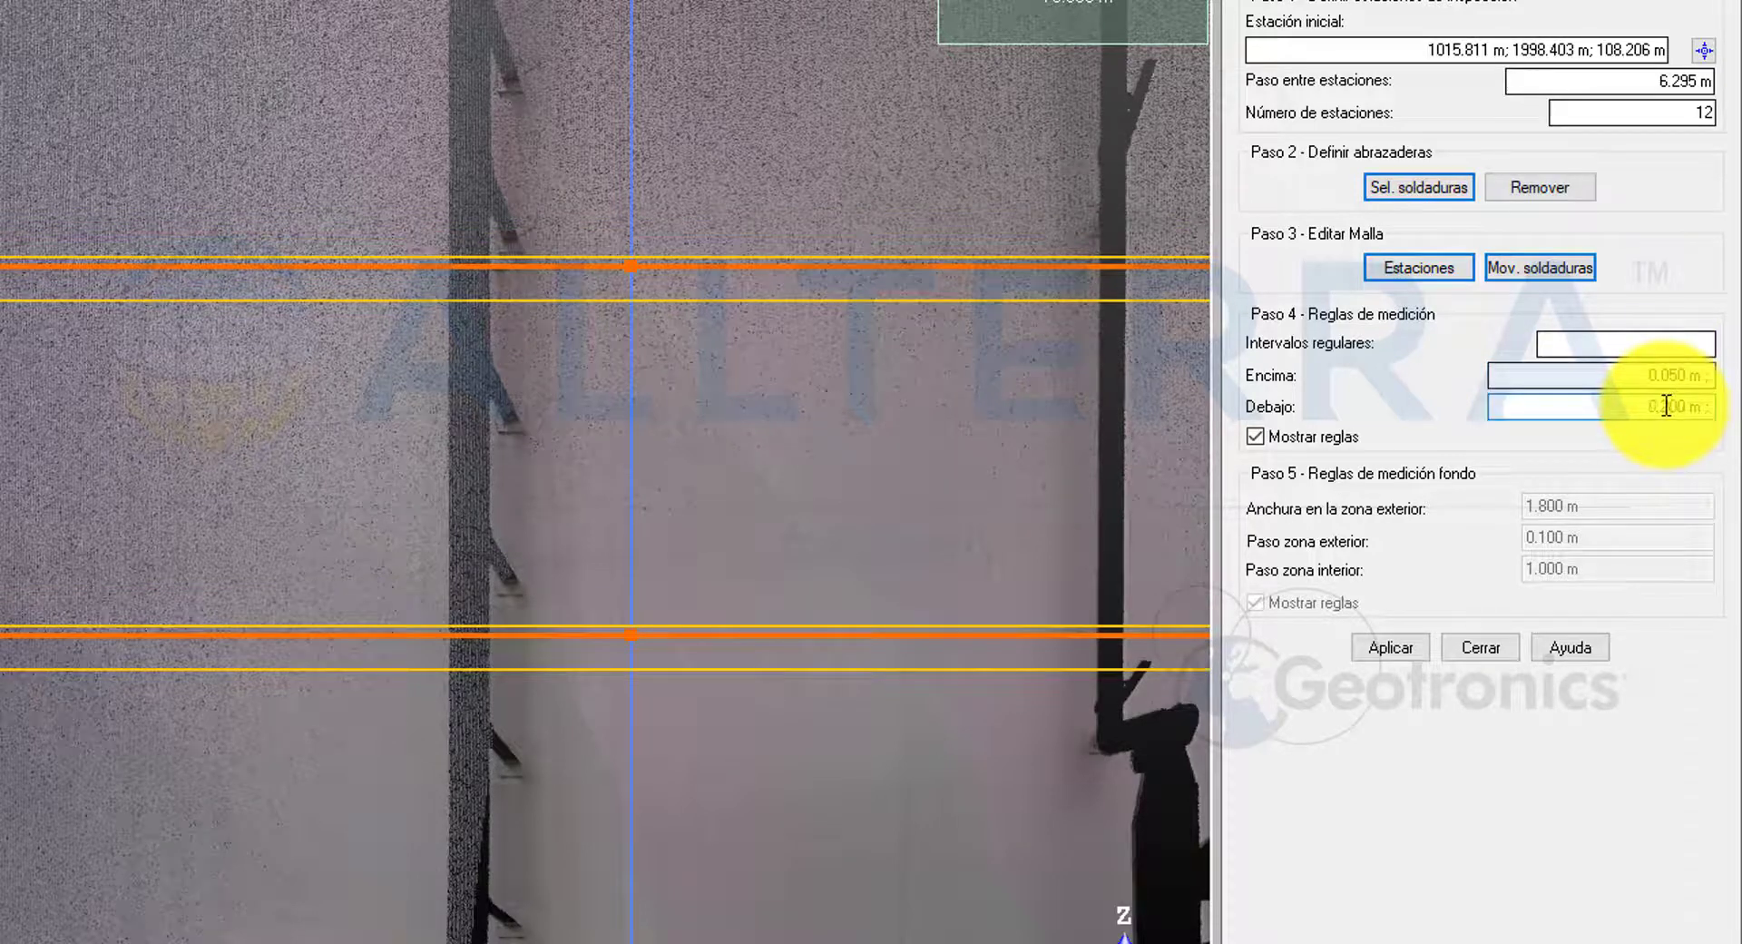
{"action": "left_click_drag", "start_coordinate": [1666, 405], "coordinate": [1680, 400]}
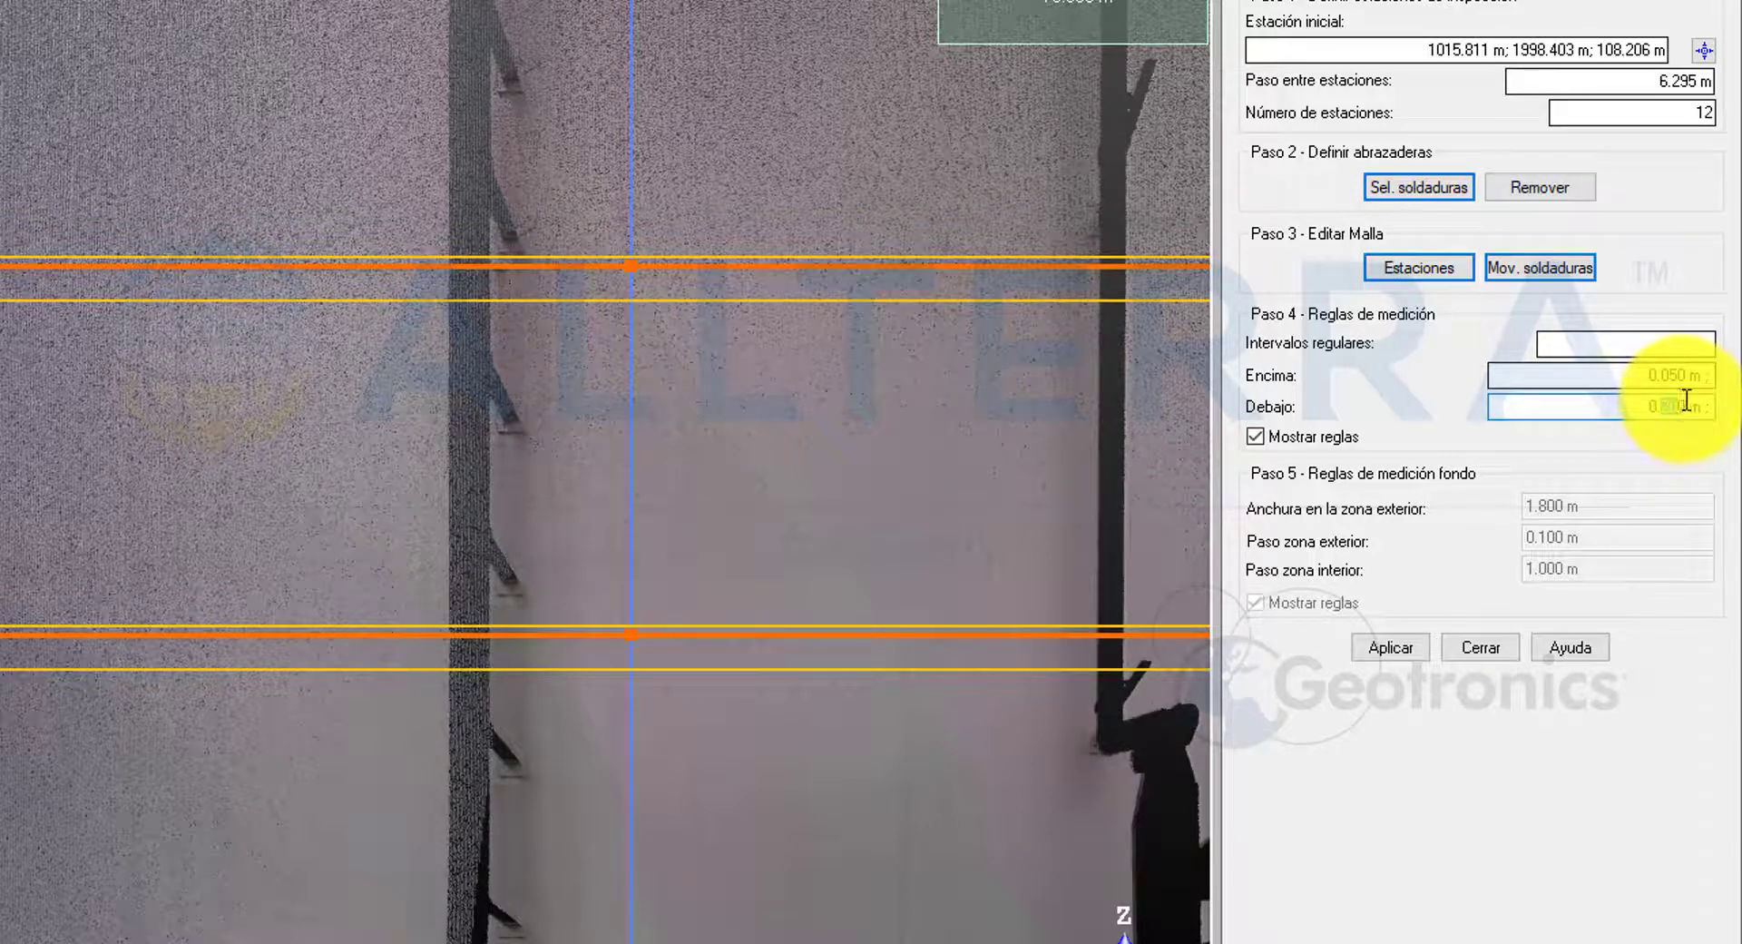
{"action": "left_click", "coordinate": [1673, 351]}
{"action": "scroll", "coordinate": [740, 388], "scroll_direction": "up", "scroll_amount": 5}
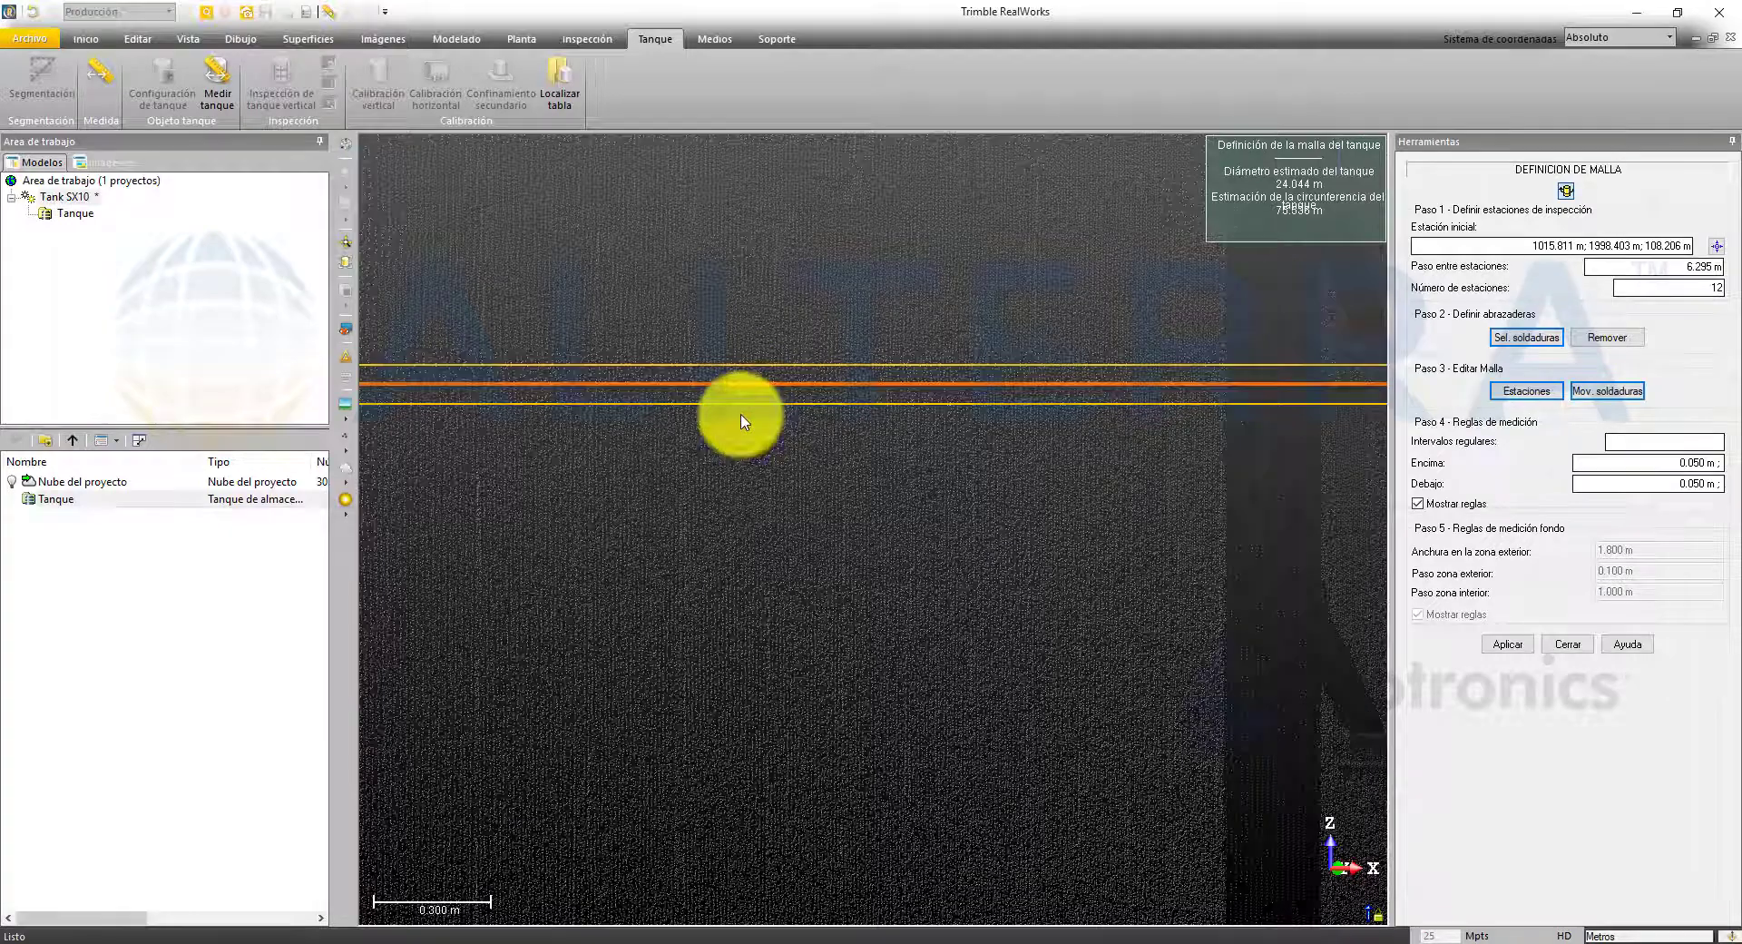
{"action": "scroll", "coordinate": [744, 416], "scroll_direction": "down", "scroll_amount": 5}
{"action": "scroll", "coordinate": [922, 474], "scroll_direction": "down", "scroll_amount": 8}
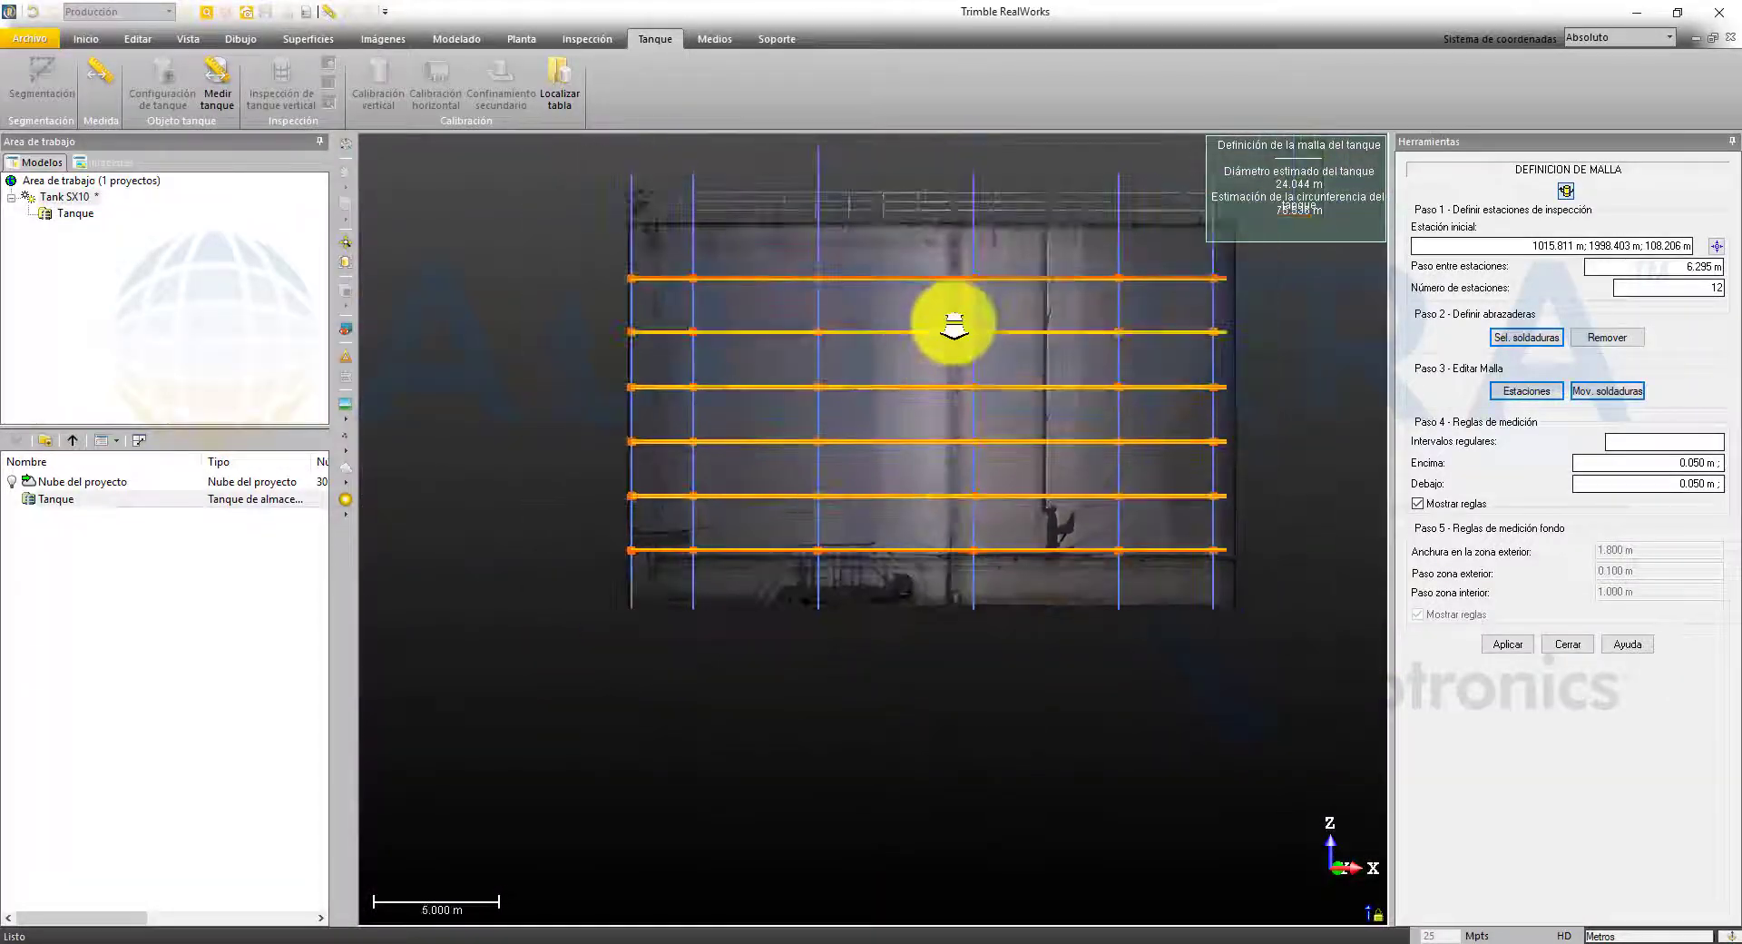
{"action": "left_click", "coordinate": [1508, 648]}
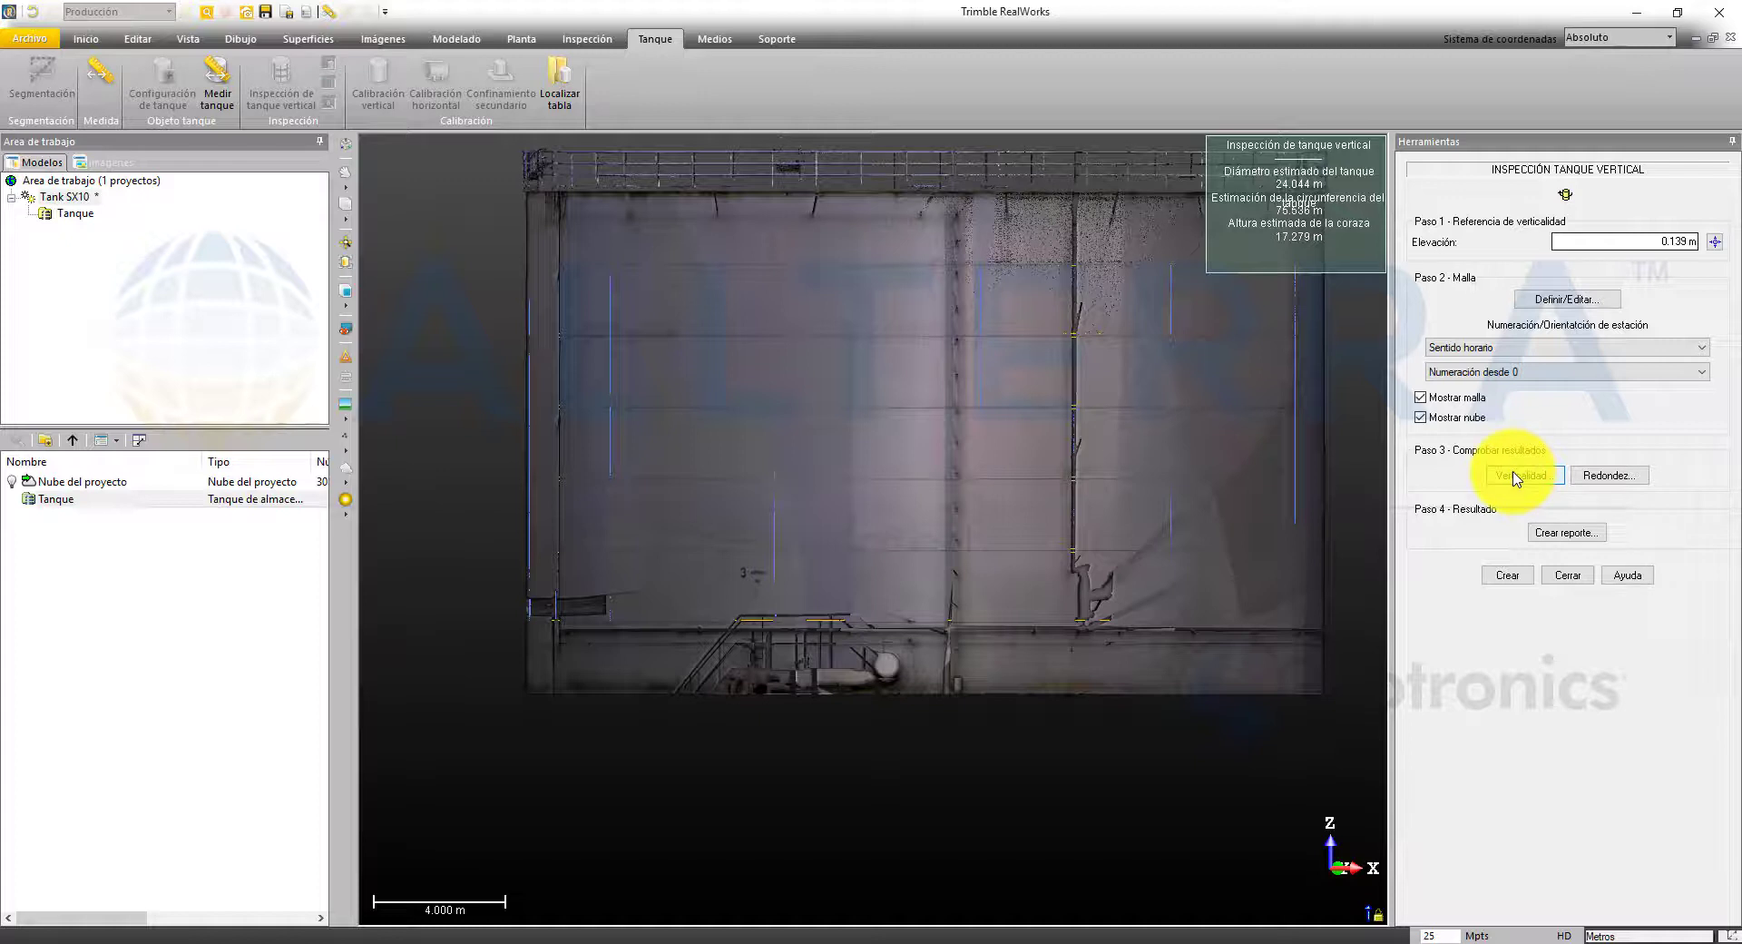
Open the roundness check of the vertical tank inspection and examine the first section's outline against the reference circle up close.
{"action": "left_click", "coordinate": [1613, 479]}
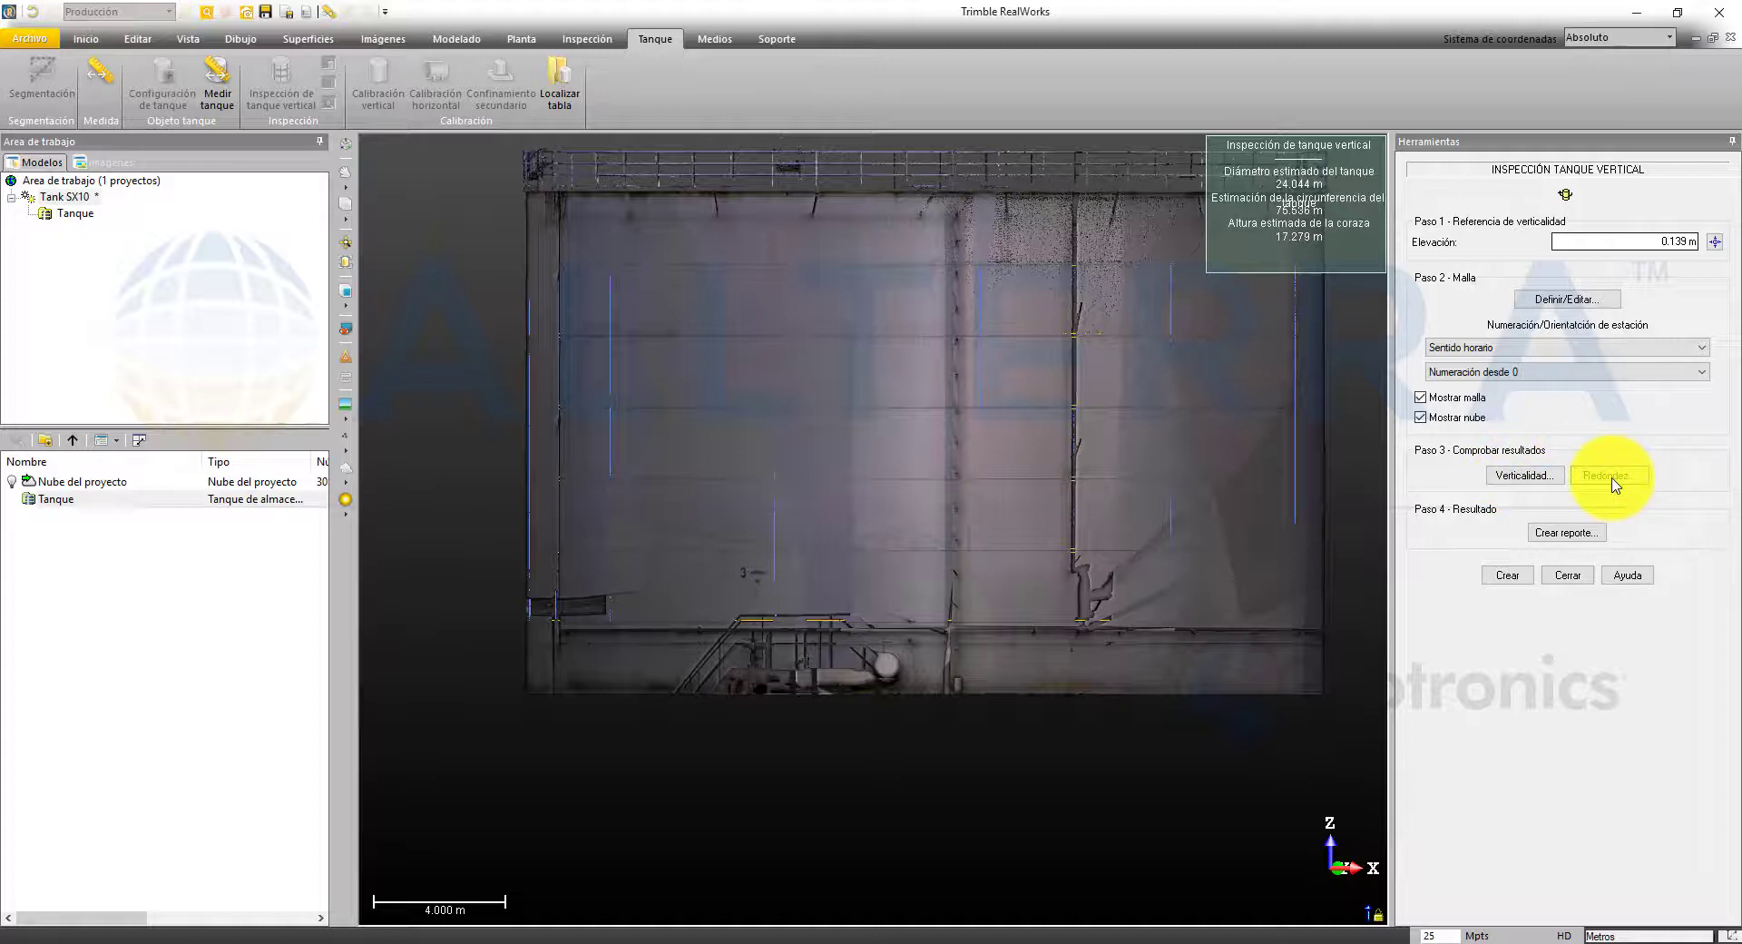
{"action": "left_click", "coordinate": [1559, 539]}
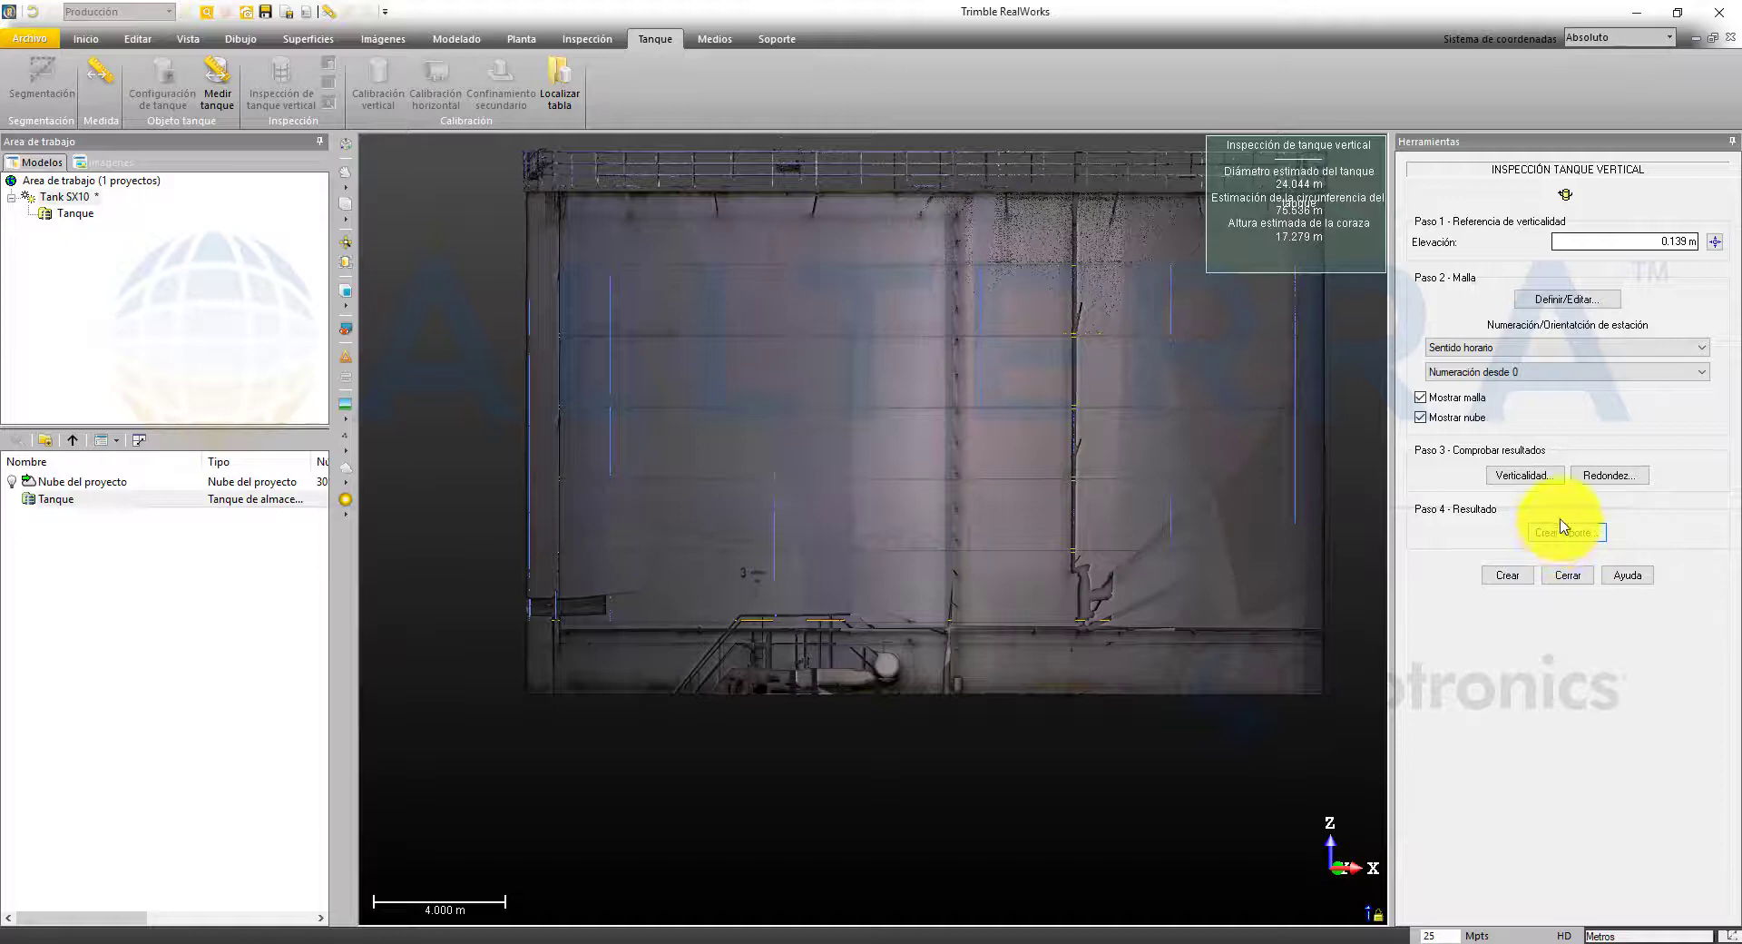
{"action": "left_click", "coordinate": [1598, 475]}
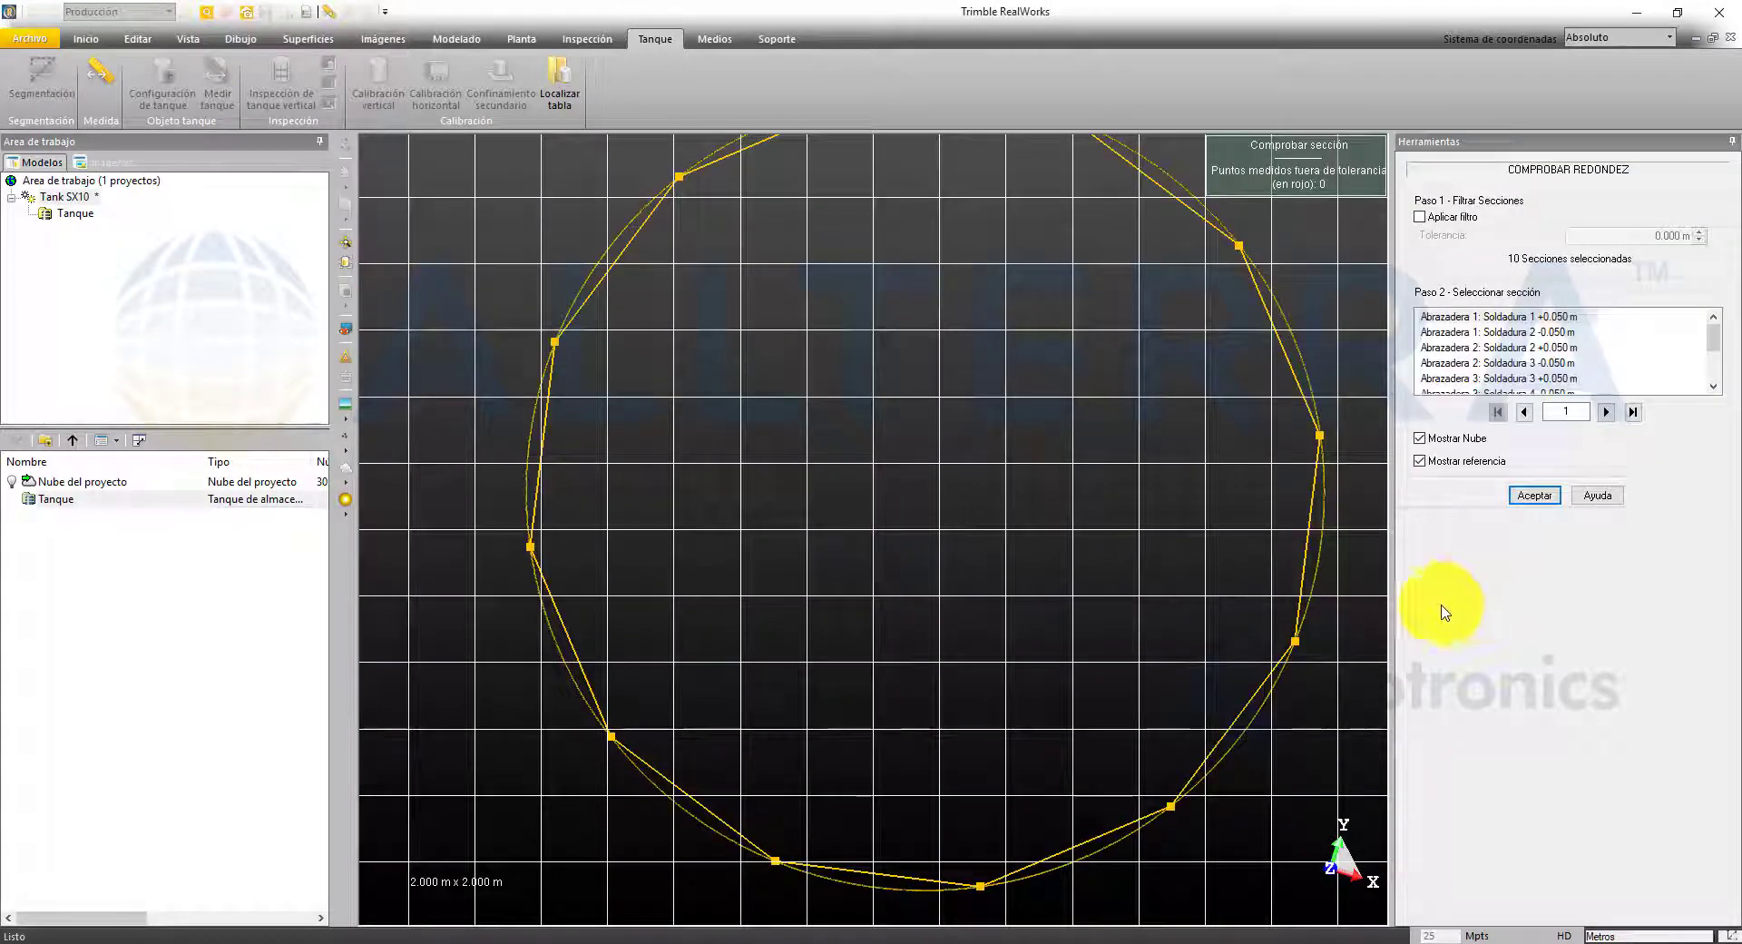
{"action": "scroll", "coordinate": [1303, 304], "scroll_direction": "up", "scroll_amount": 10}
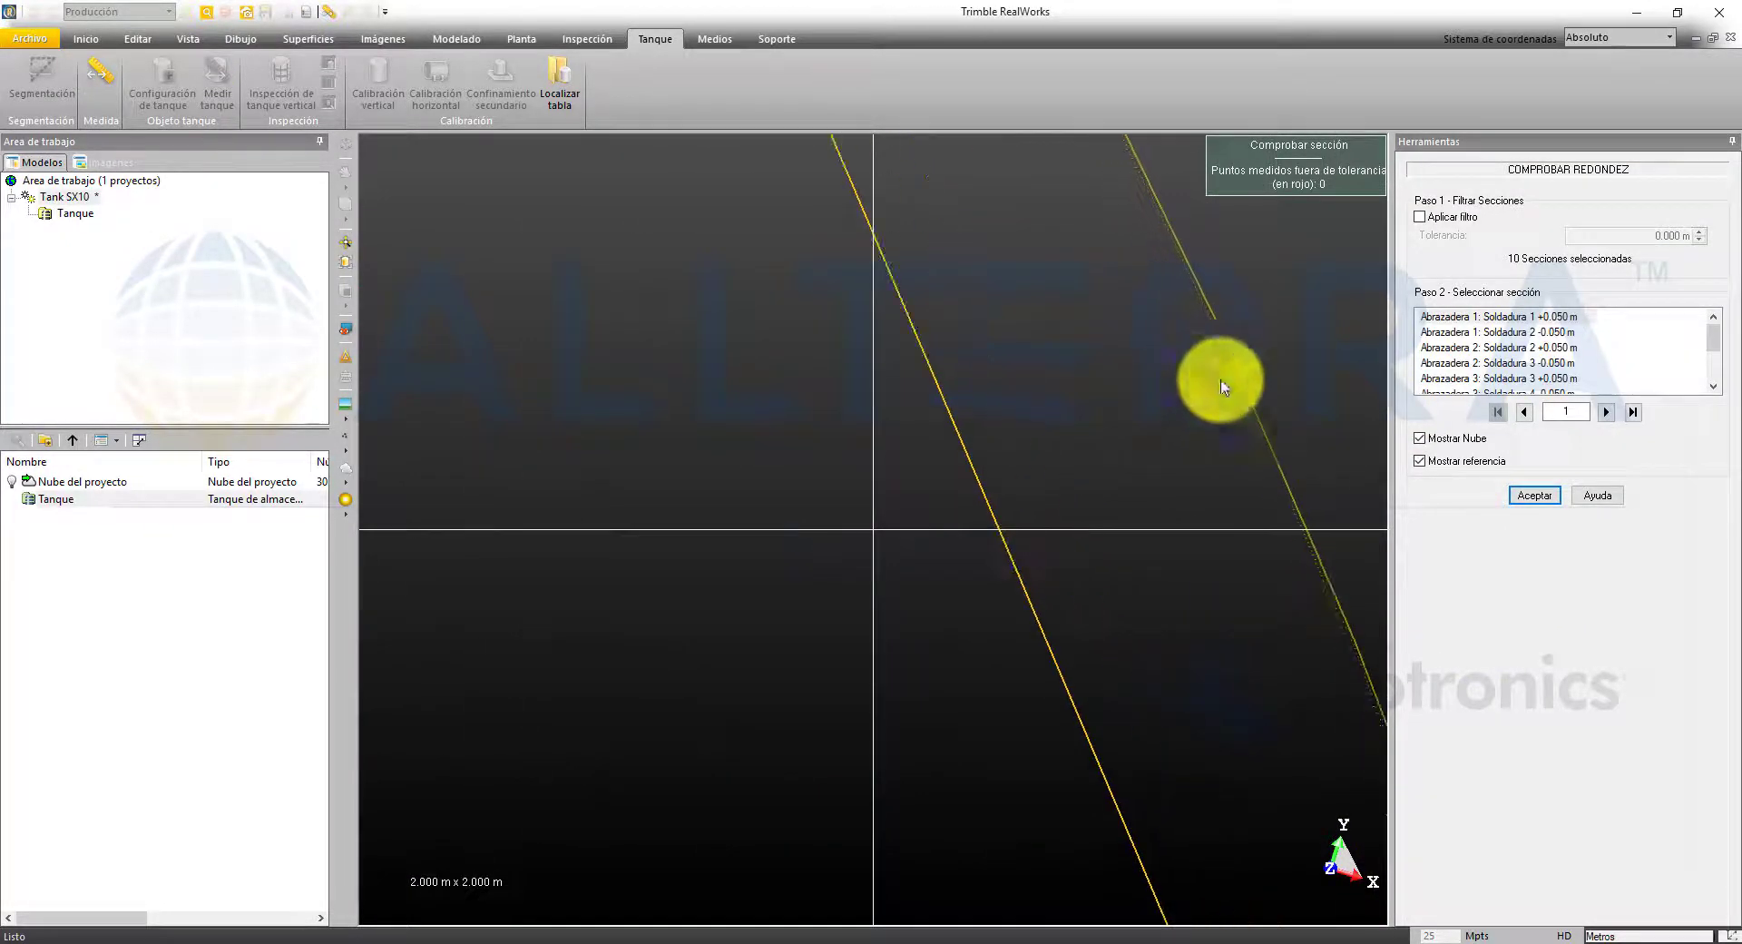
Step through the roundness sections from Abrazadera 1: Soldadura 2 -0.050 m to Abrazadera 4: Soldadura 5 -0.050 m.
{"action": "left_click", "coordinate": [1536, 331]}
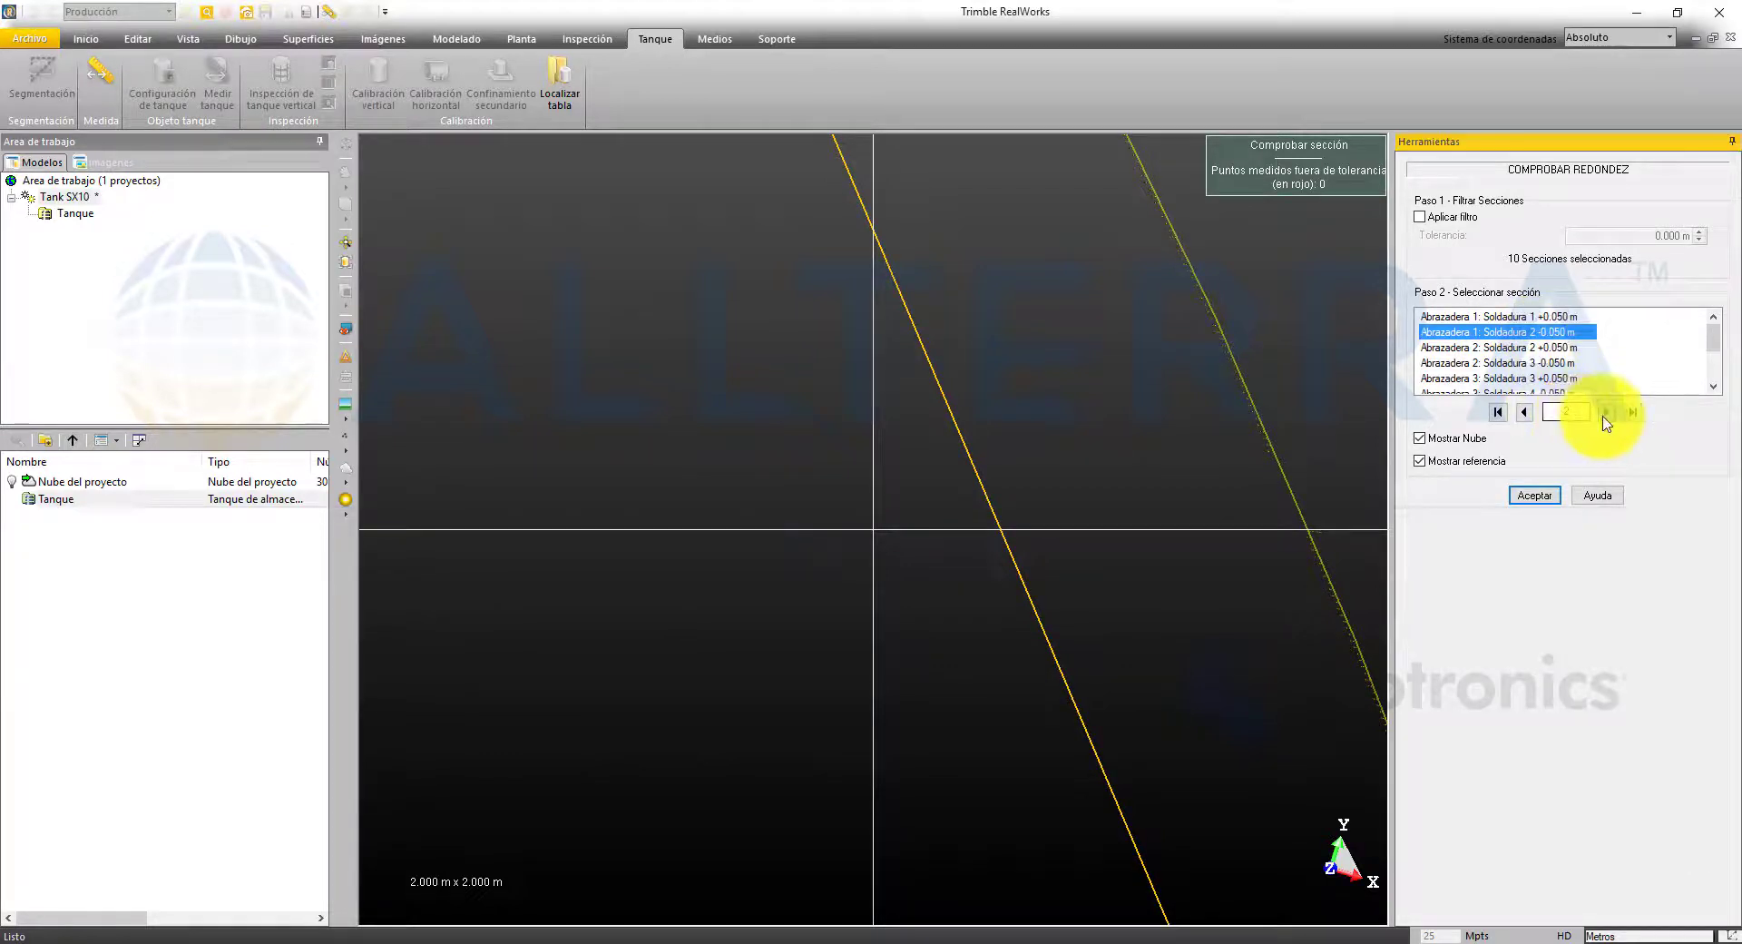
{"action": "left_click", "coordinate": [1604, 414]}
{"action": "left_click", "coordinate": [1604, 414]}
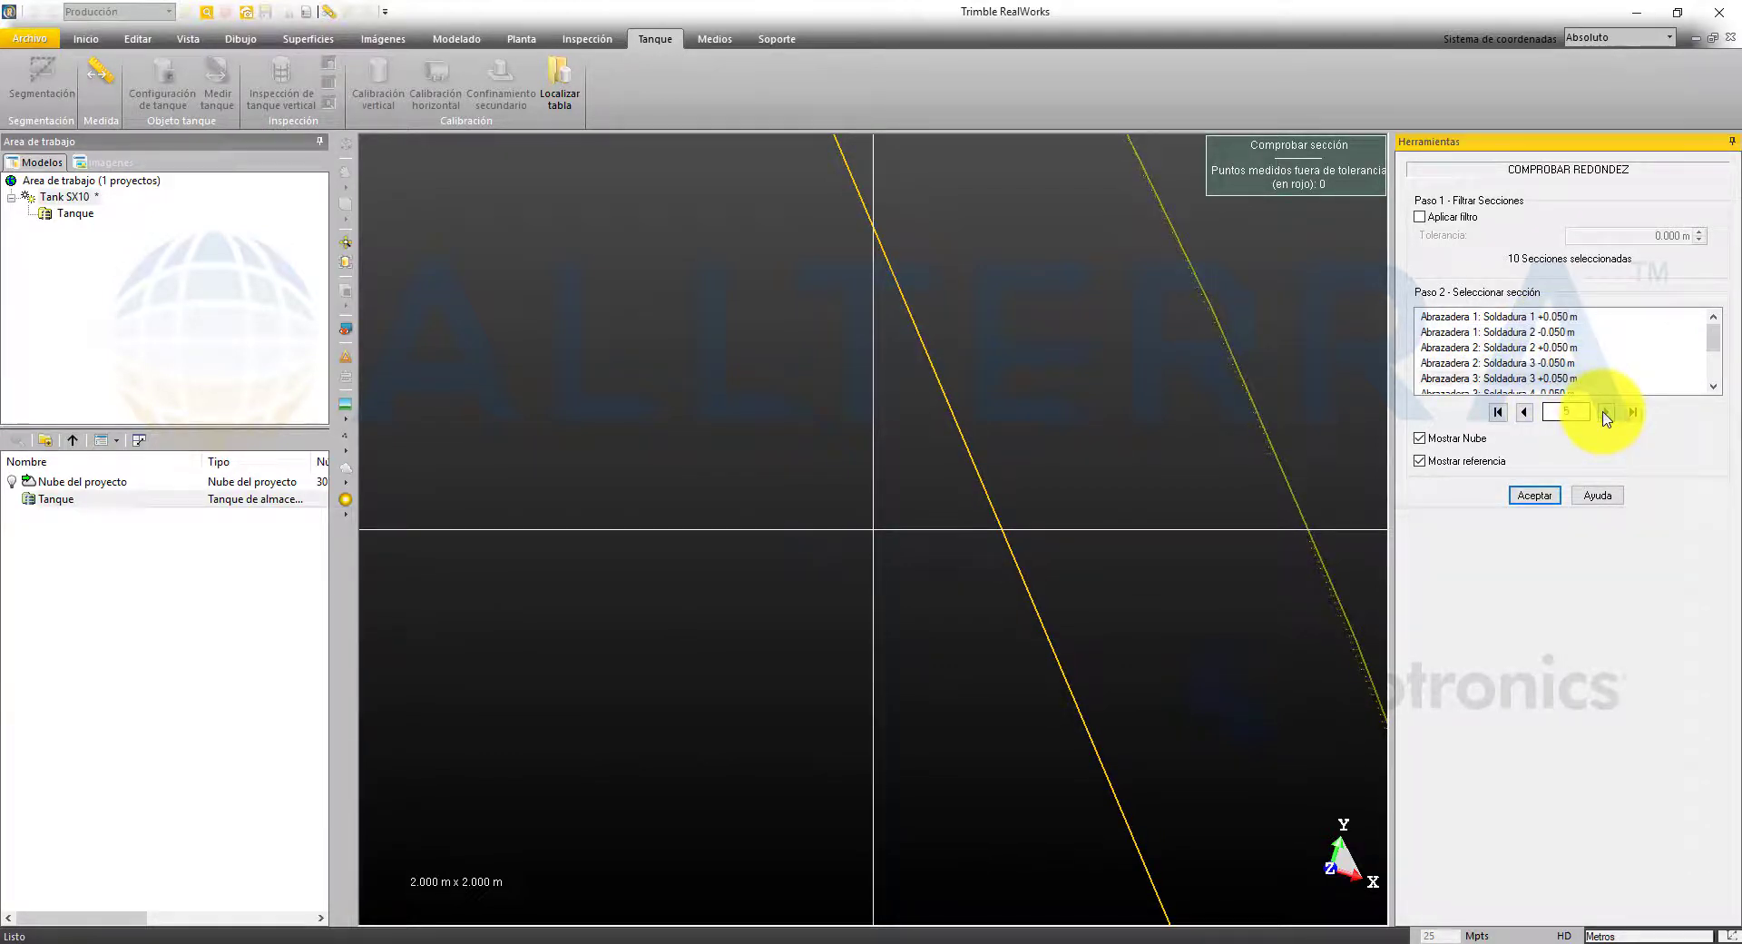
{"action": "left_click", "coordinate": [1605, 414]}
{"action": "left_click", "coordinate": [1605, 414]}
{"action": "left_click", "coordinate": [1604, 414]}
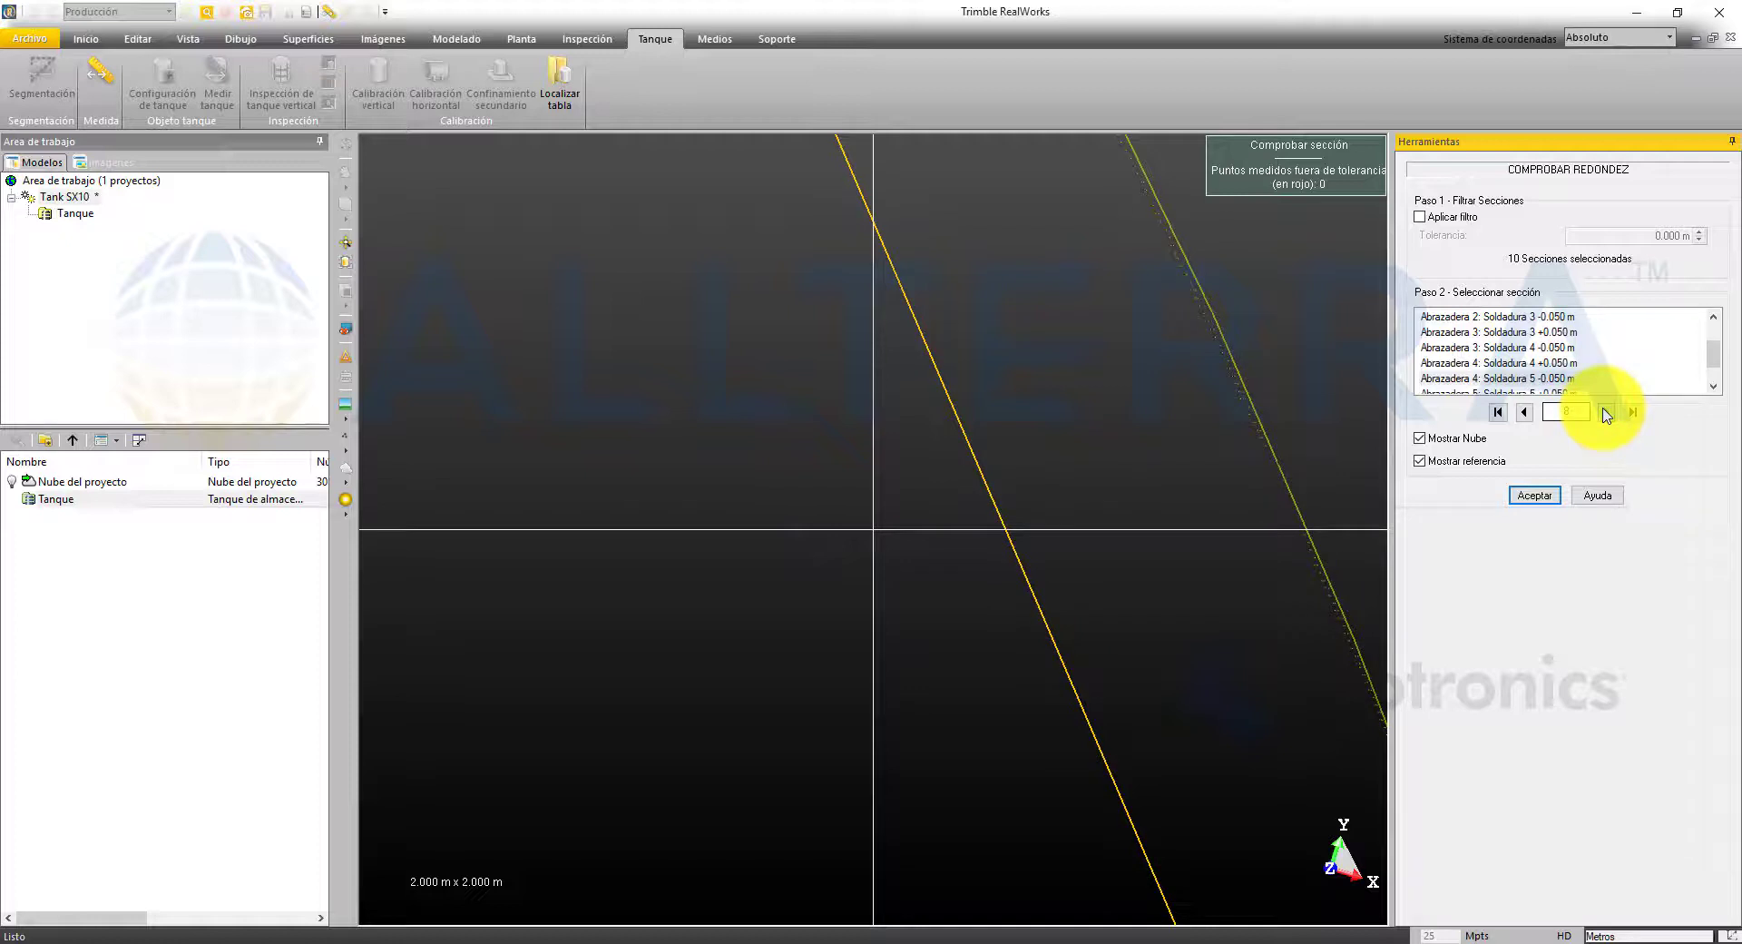
Step through the remaining roundness sections up to Abrazadera 5: Soldadura 6 -0.050 m and close the roundness check.
{"action": "left_click", "coordinate": [1604, 414]}
{"action": "left_click", "coordinate": [1604, 414]}
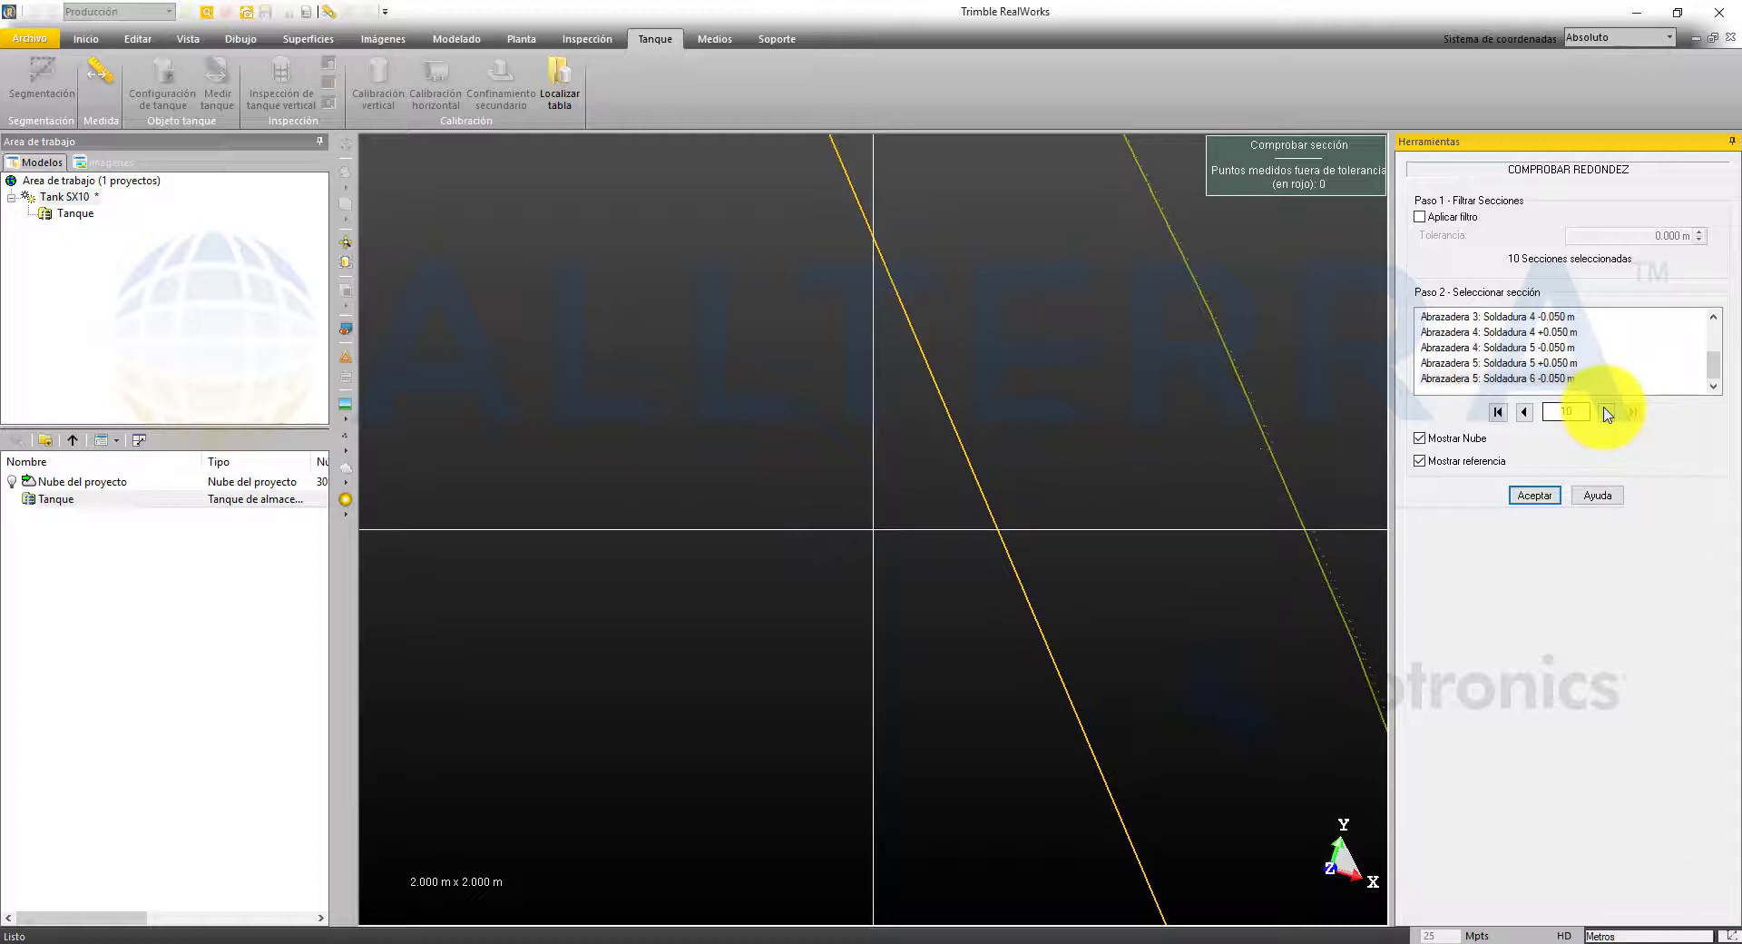
{"action": "left_click", "coordinate": [1535, 494]}
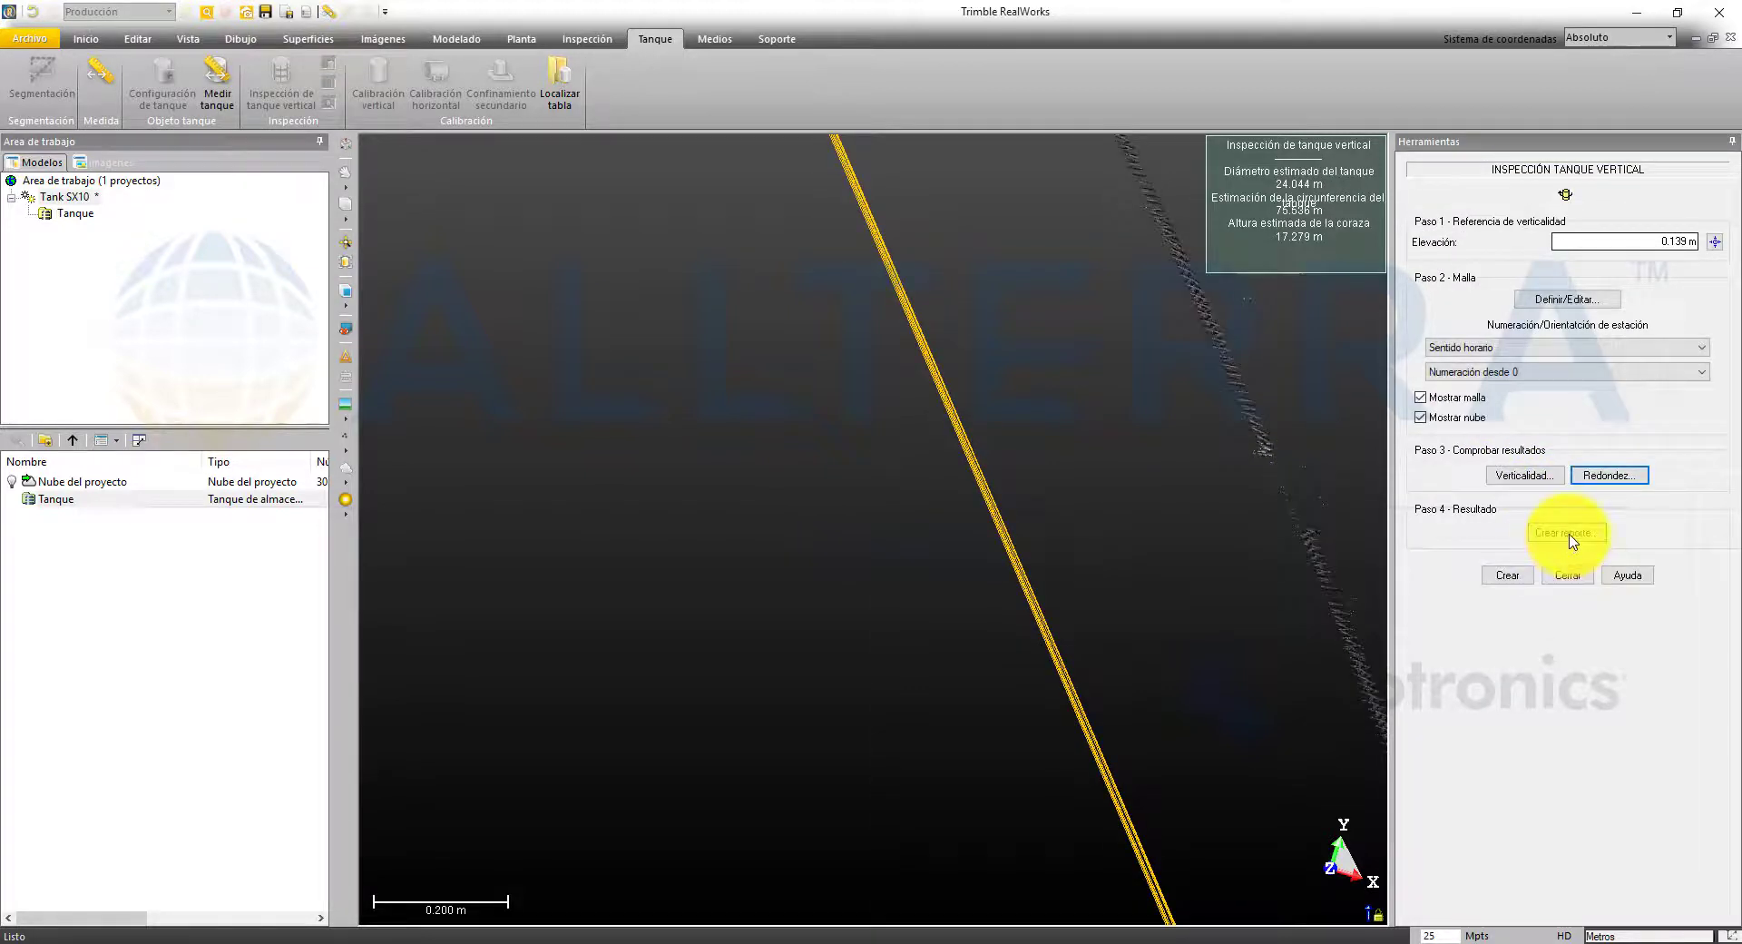
Start the vertical tank inspection report and save it as the RTF file Tank SX102.
{"action": "left_click", "coordinate": [1570, 538]}
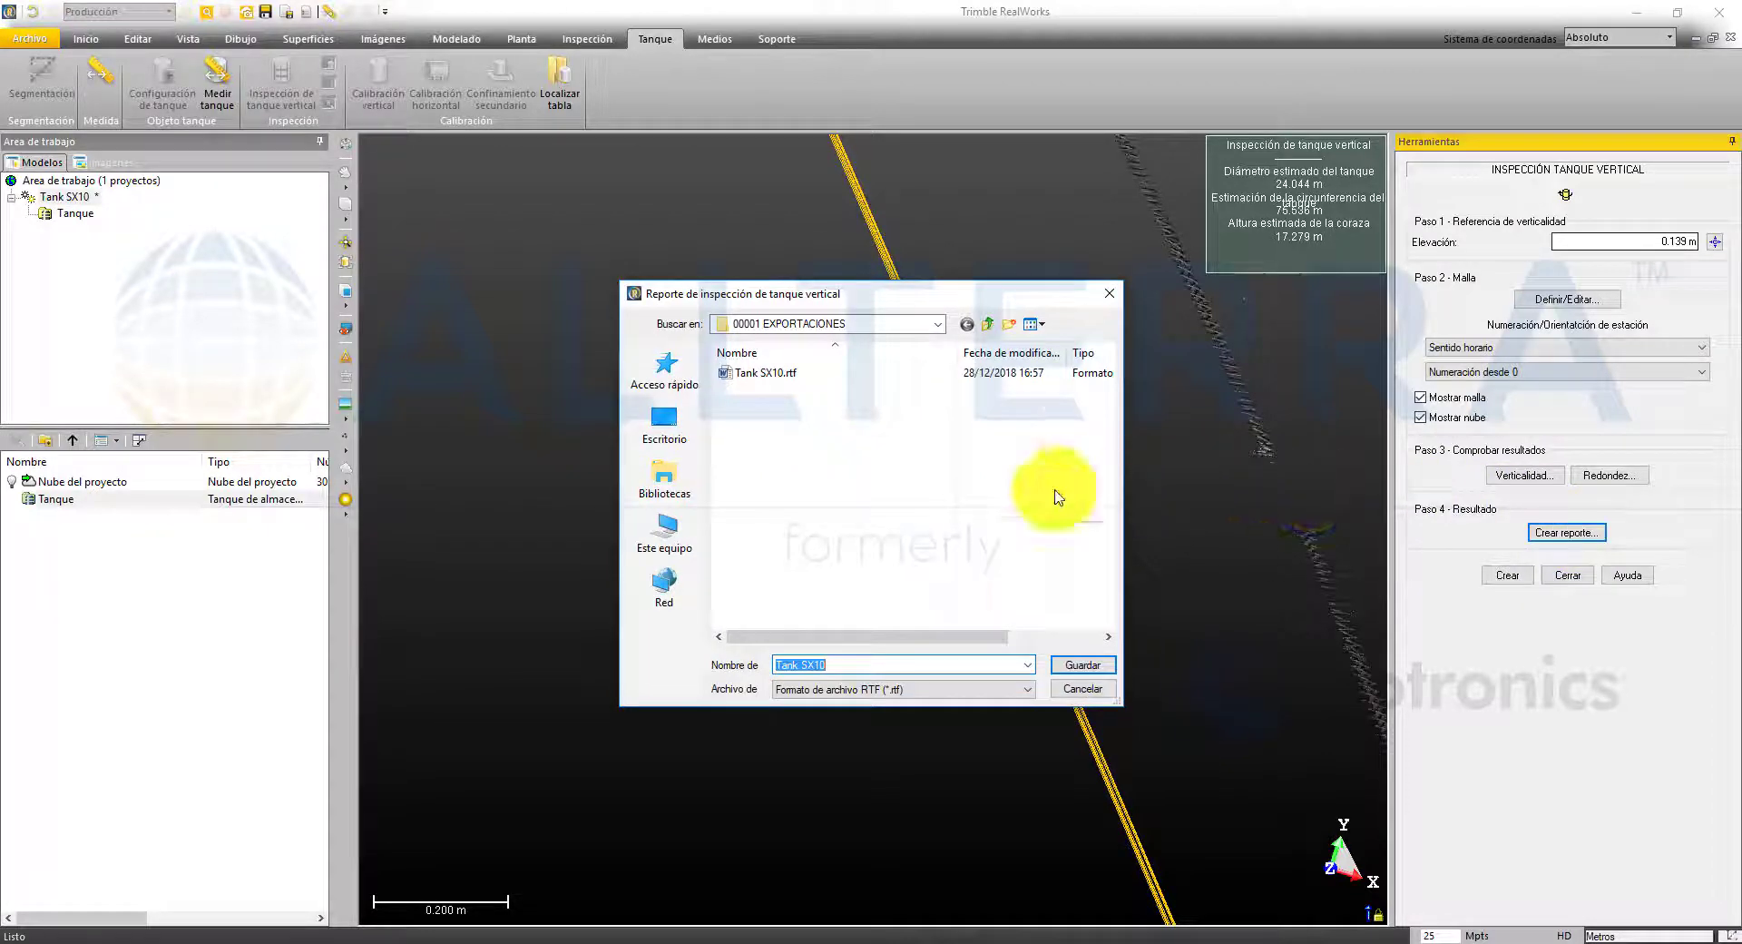
{"action": "left_click", "coordinate": [851, 665]}
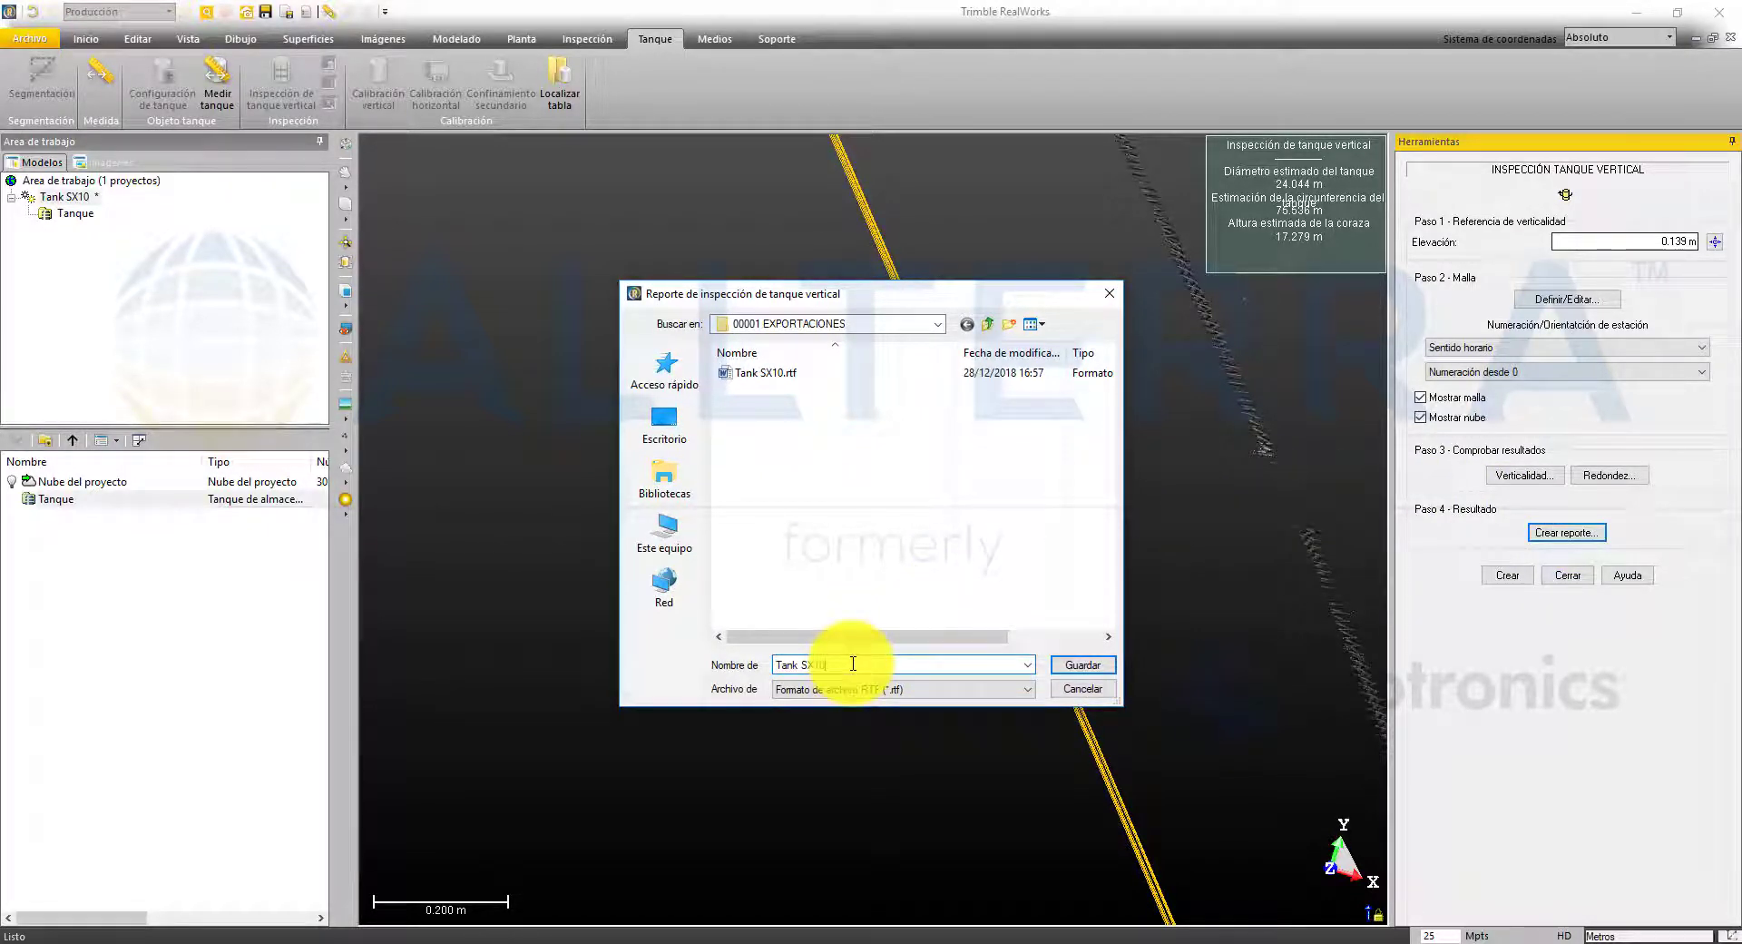
{"action": "type", "text": "2"}
{"action": "left_click", "coordinate": [1083, 666]}
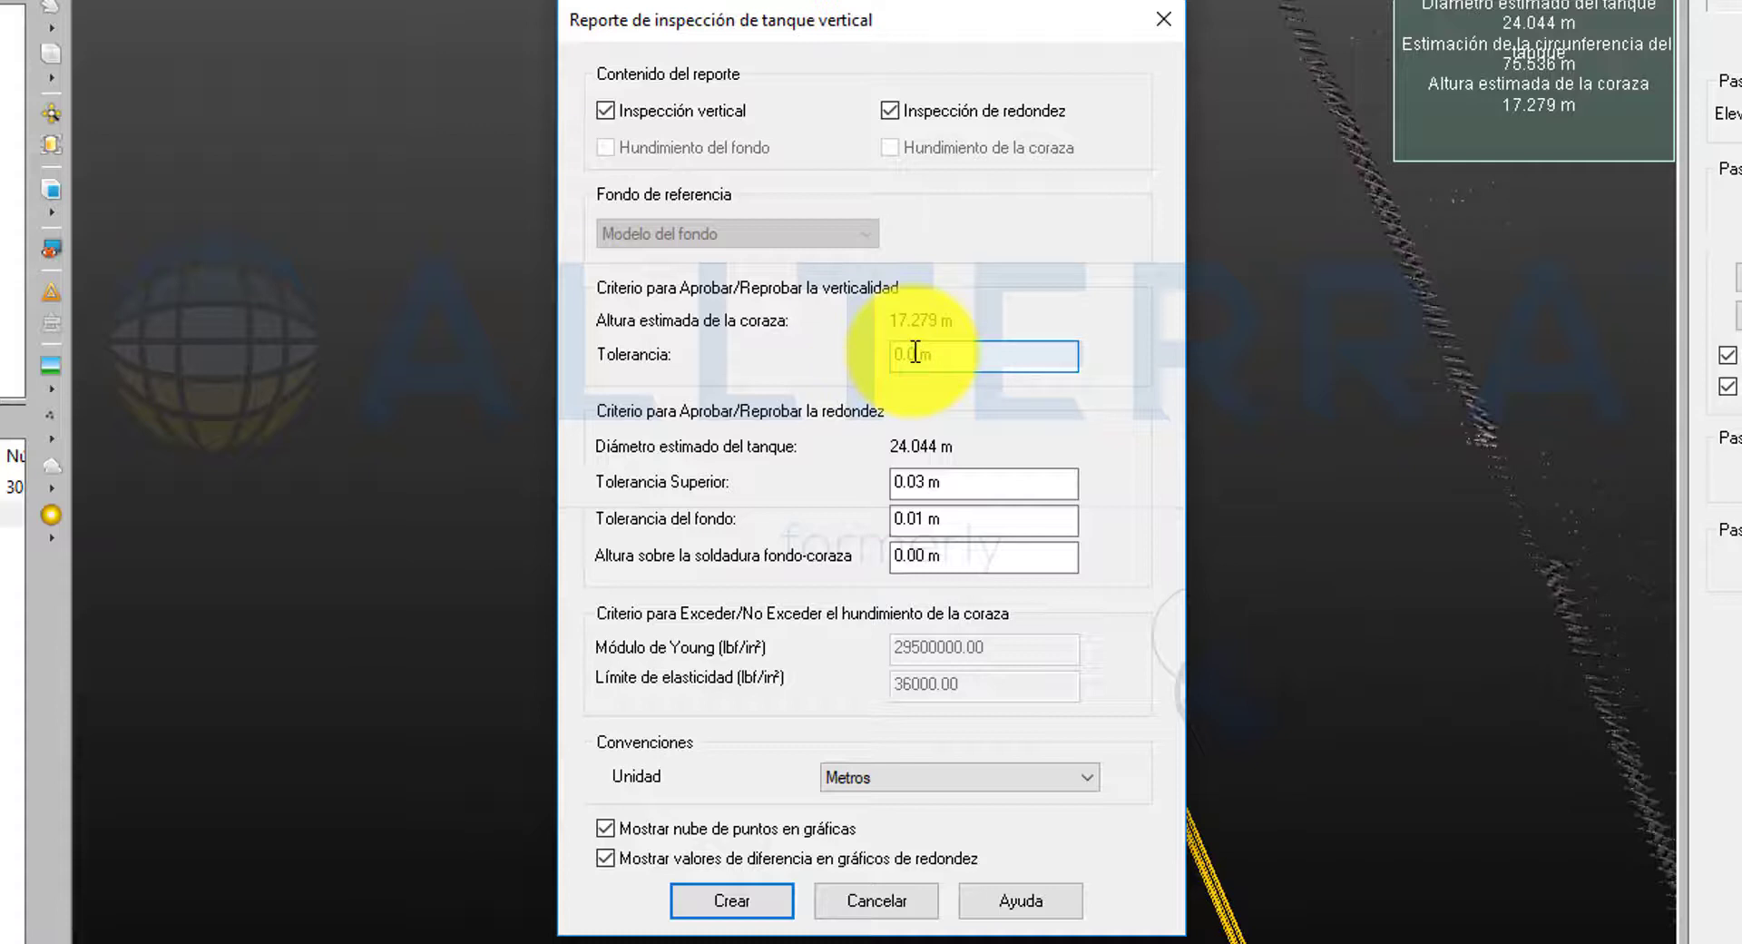
Create the report with a 0.05 m verticality tolerance, a 0.03 m upper roundness tolerance and metres as the unit.
{"action": "left_click", "coordinate": [916, 352]}
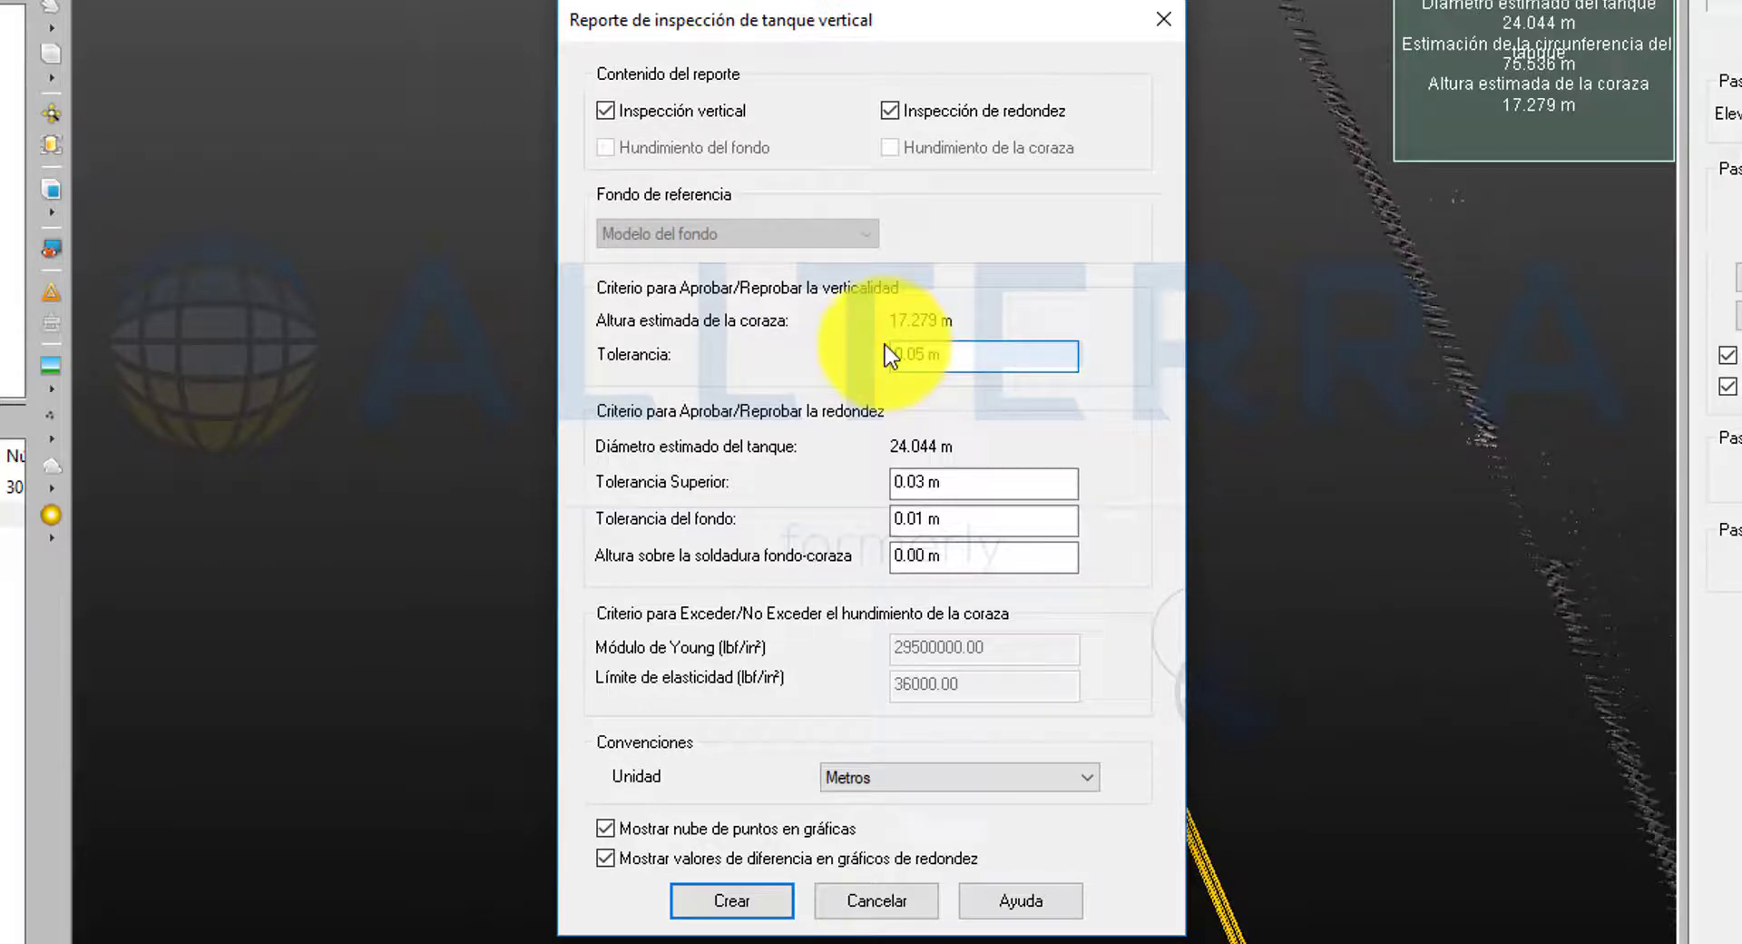
{"action": "left_click", "coordinate": [984, 482]}
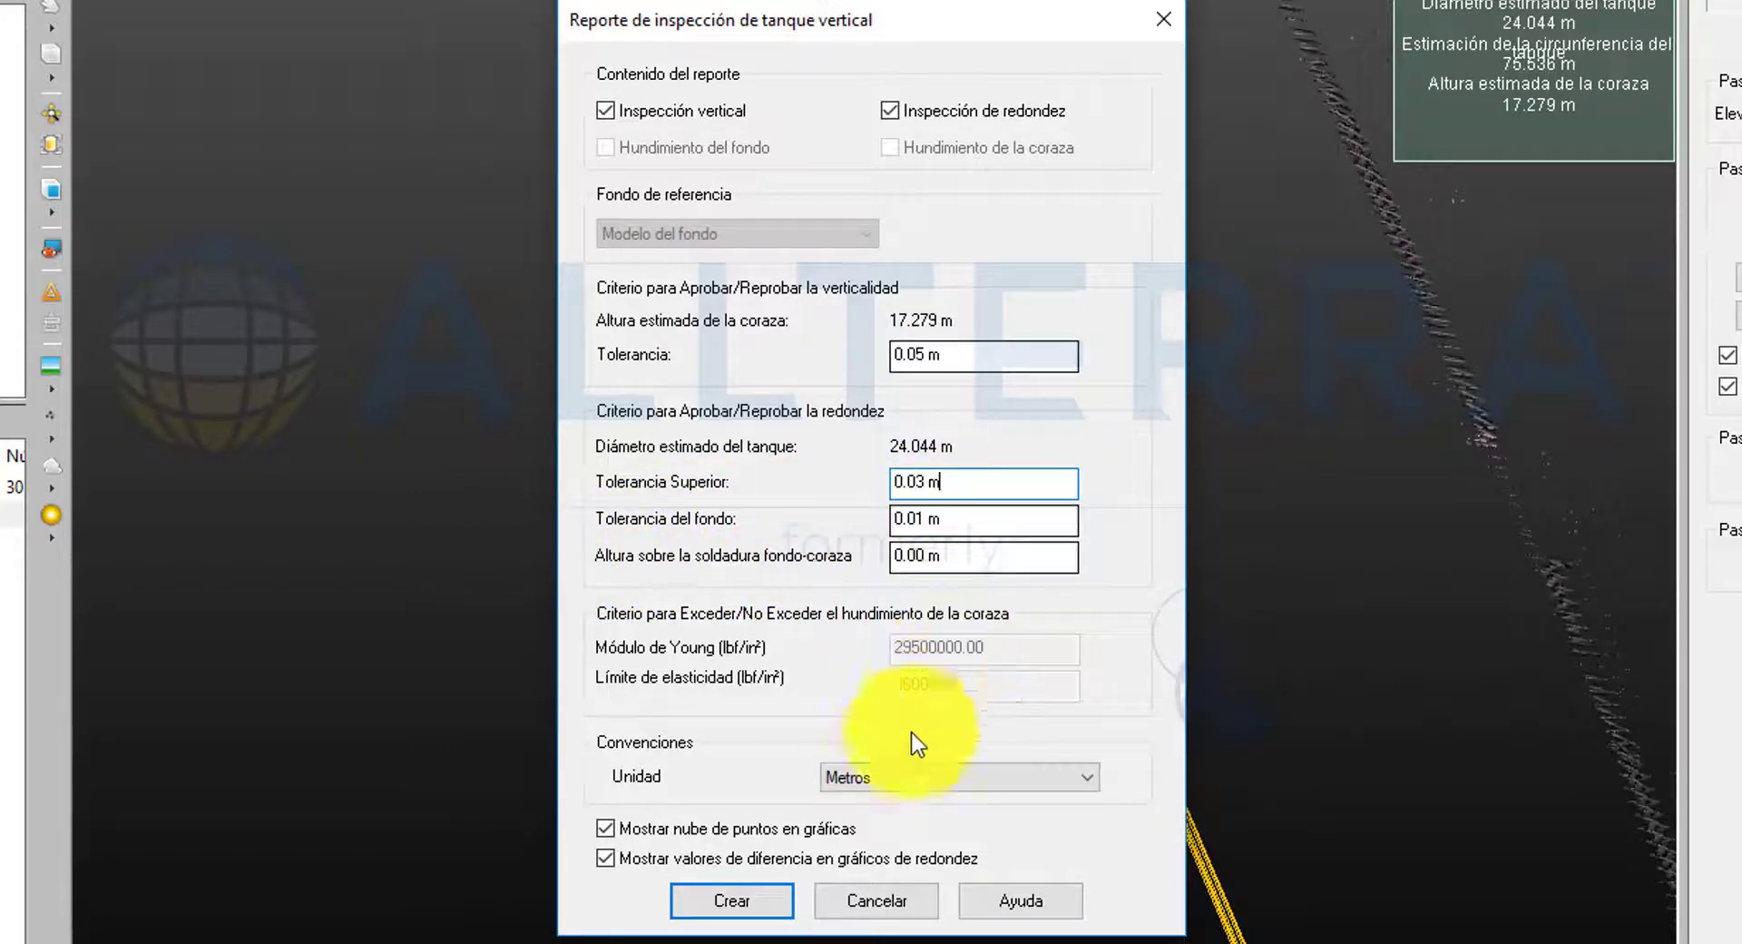
{"action": "left_click", "coordinate": [897, 776]}
{"action": "left_click", "coordinate": [899, 777]}
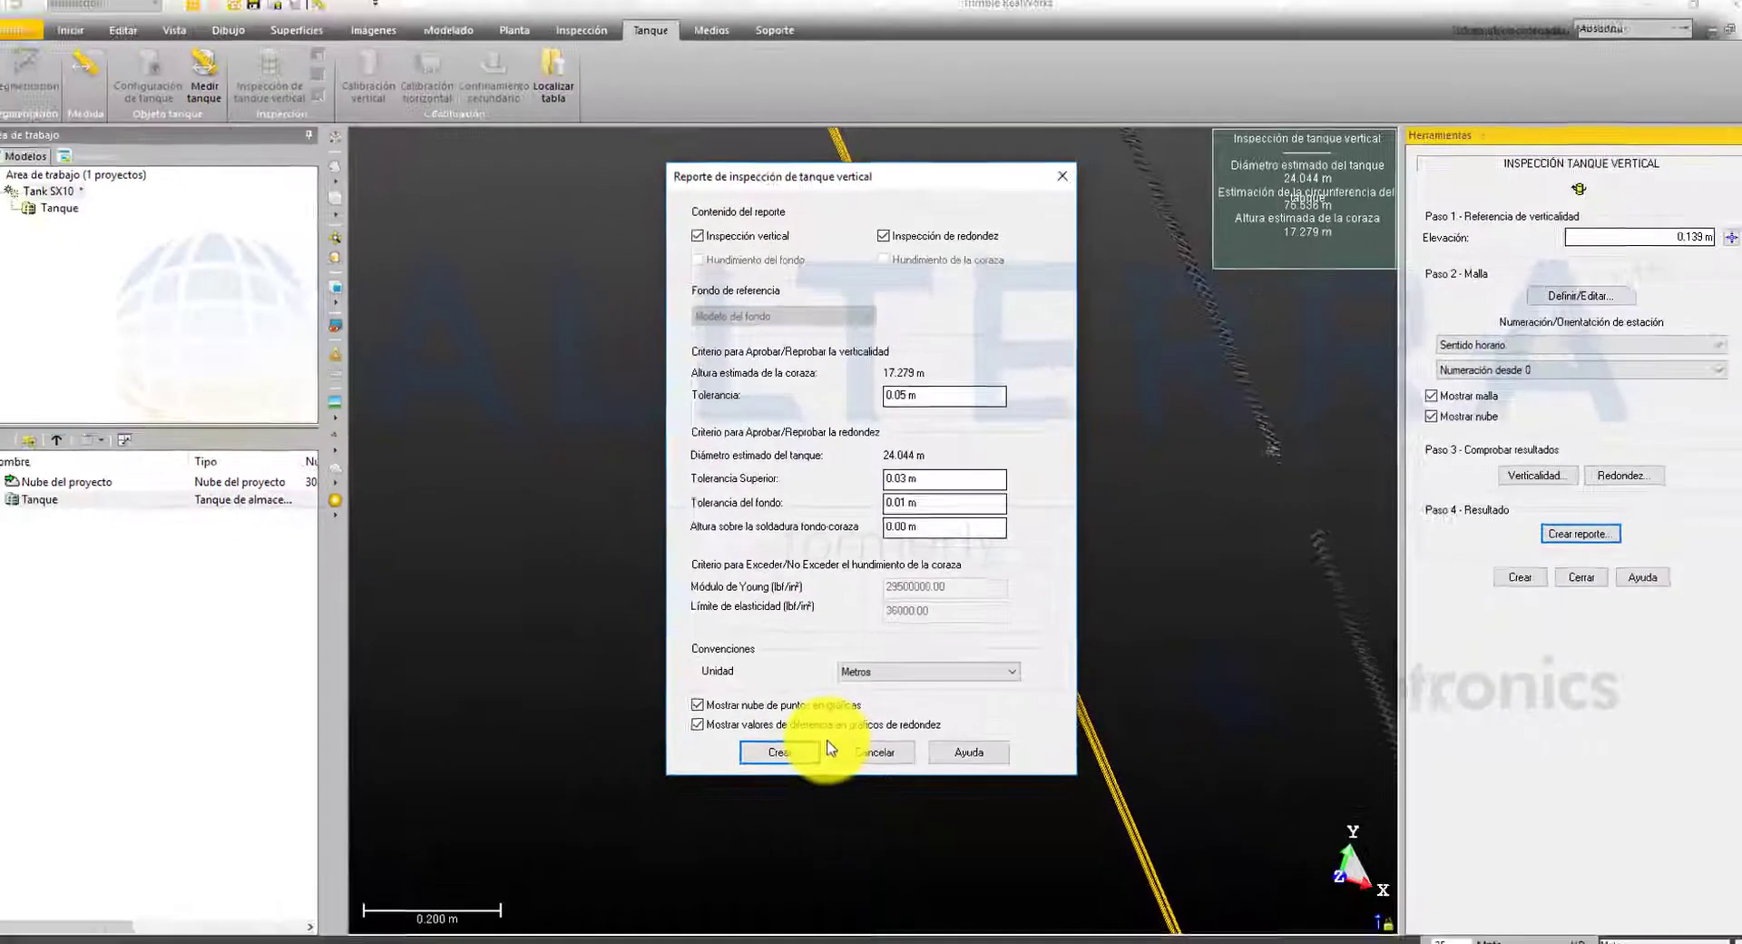
{"action": "left_click", "coordinate": [744, 855]}
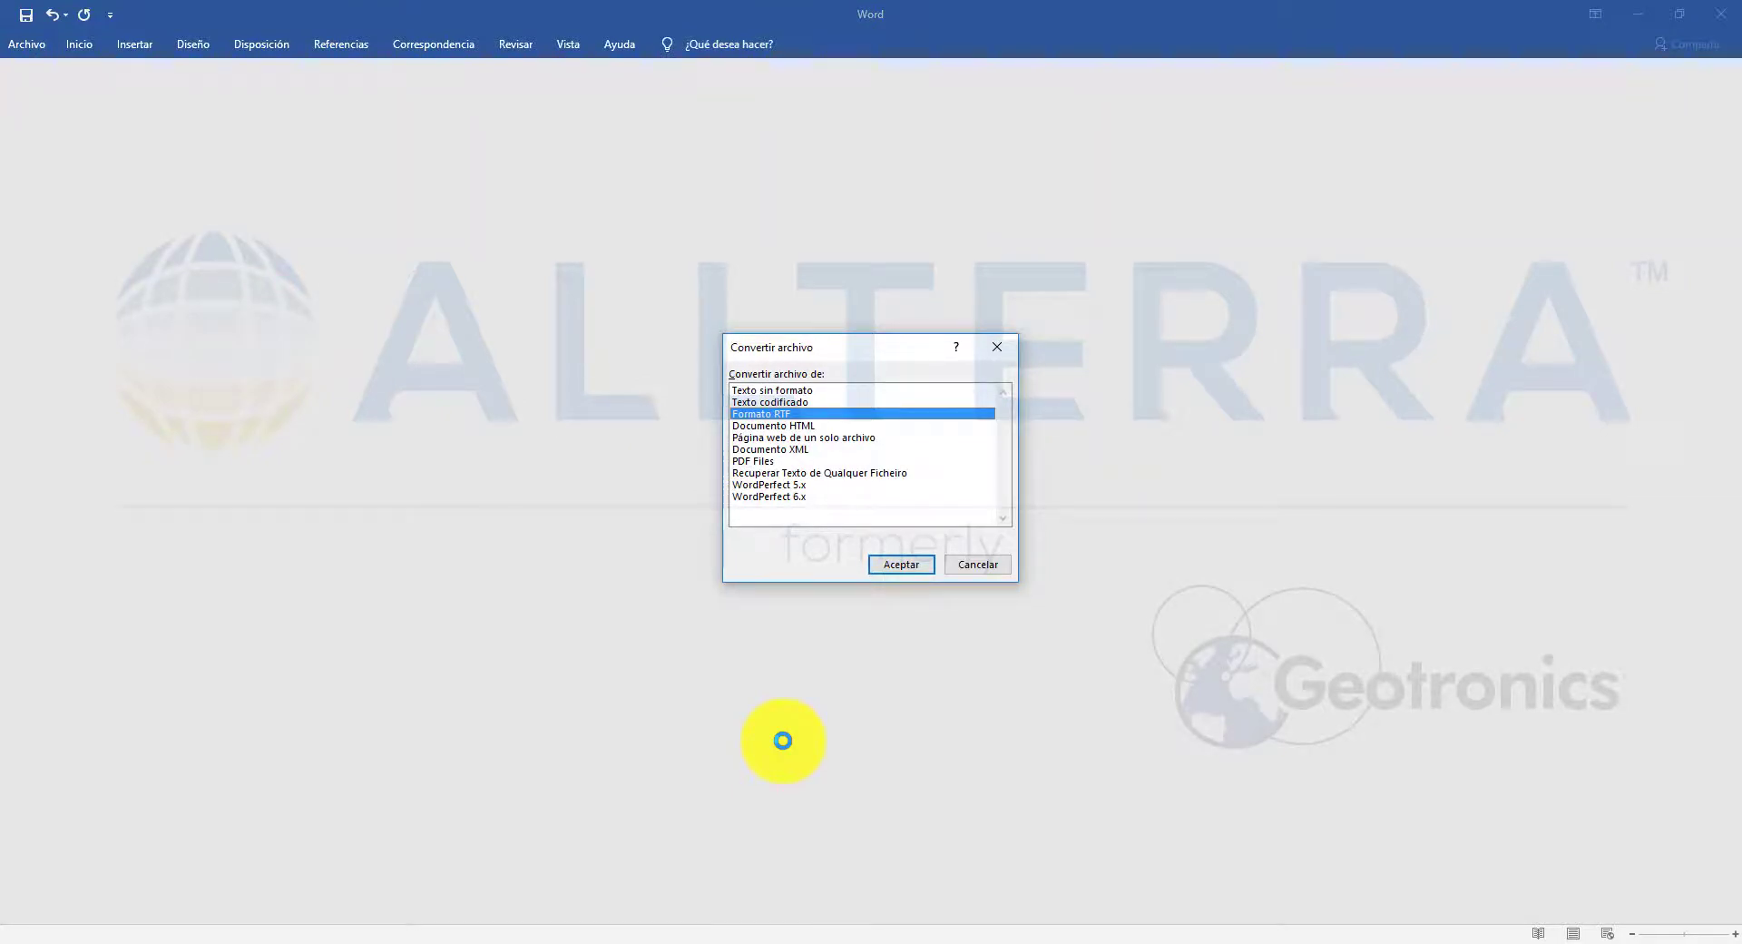
Open the report in Word as RTF format and capitalize the first letter of the user name in its header.
{"action": "left_click", "coordinate": [901, 564]}
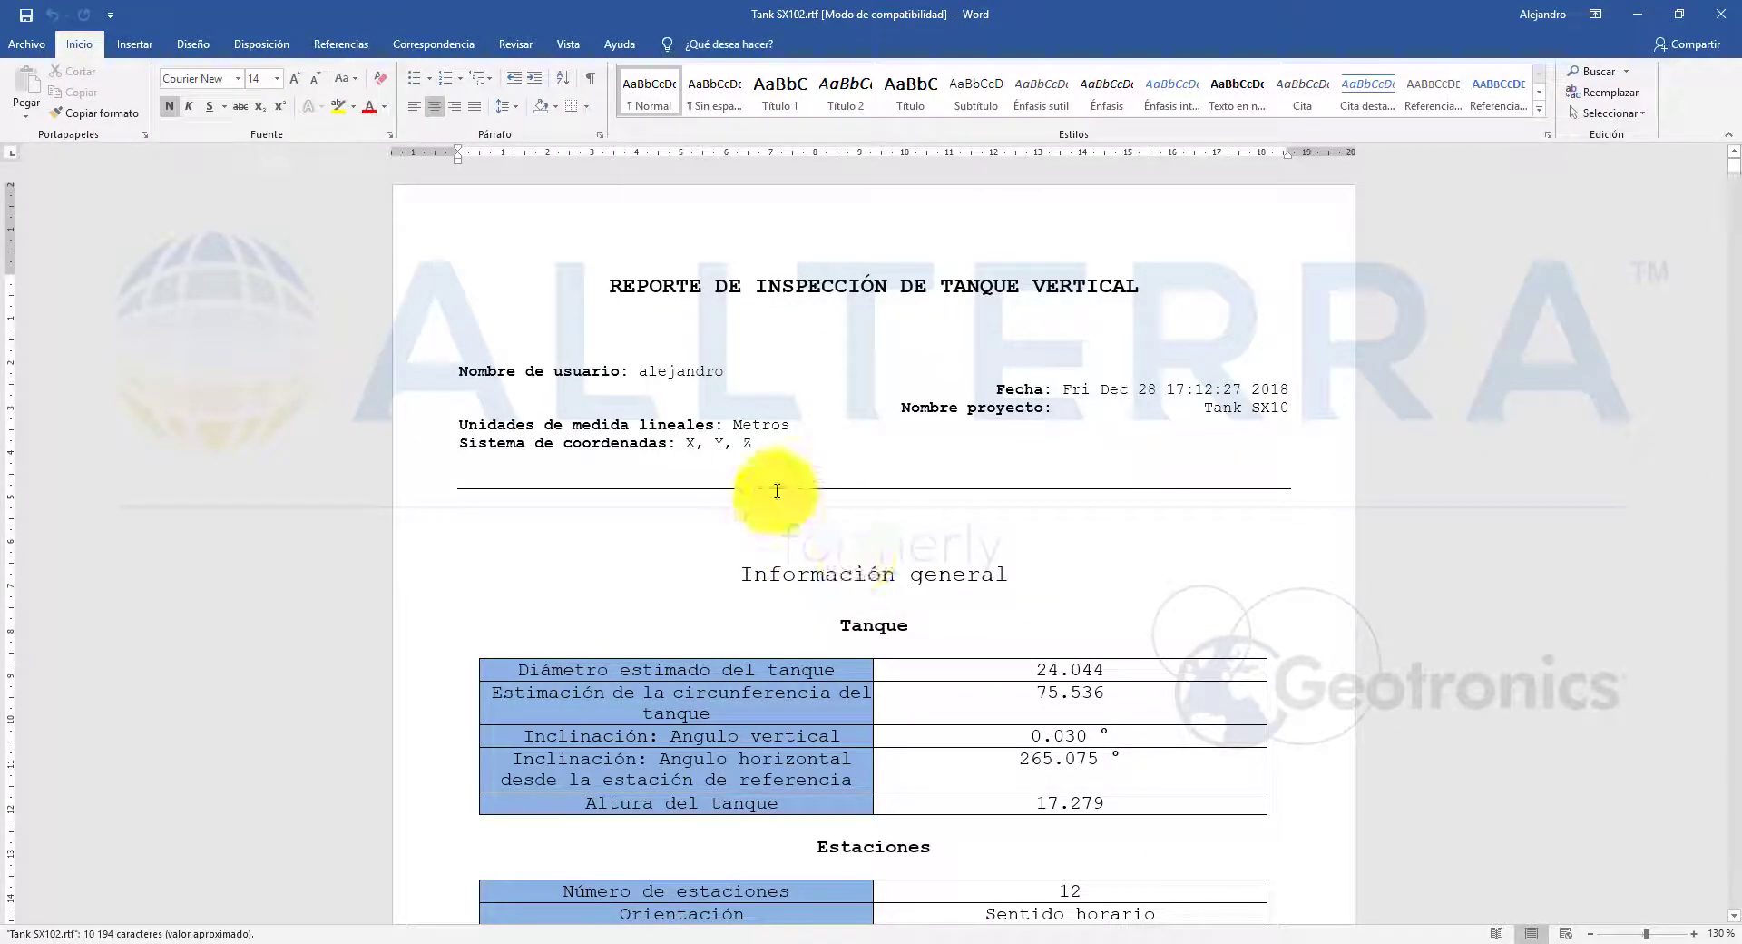
{"action": "scroll", "coordinate": [691, 425], "scroll_direction": "down", "scroll_amount": 1}
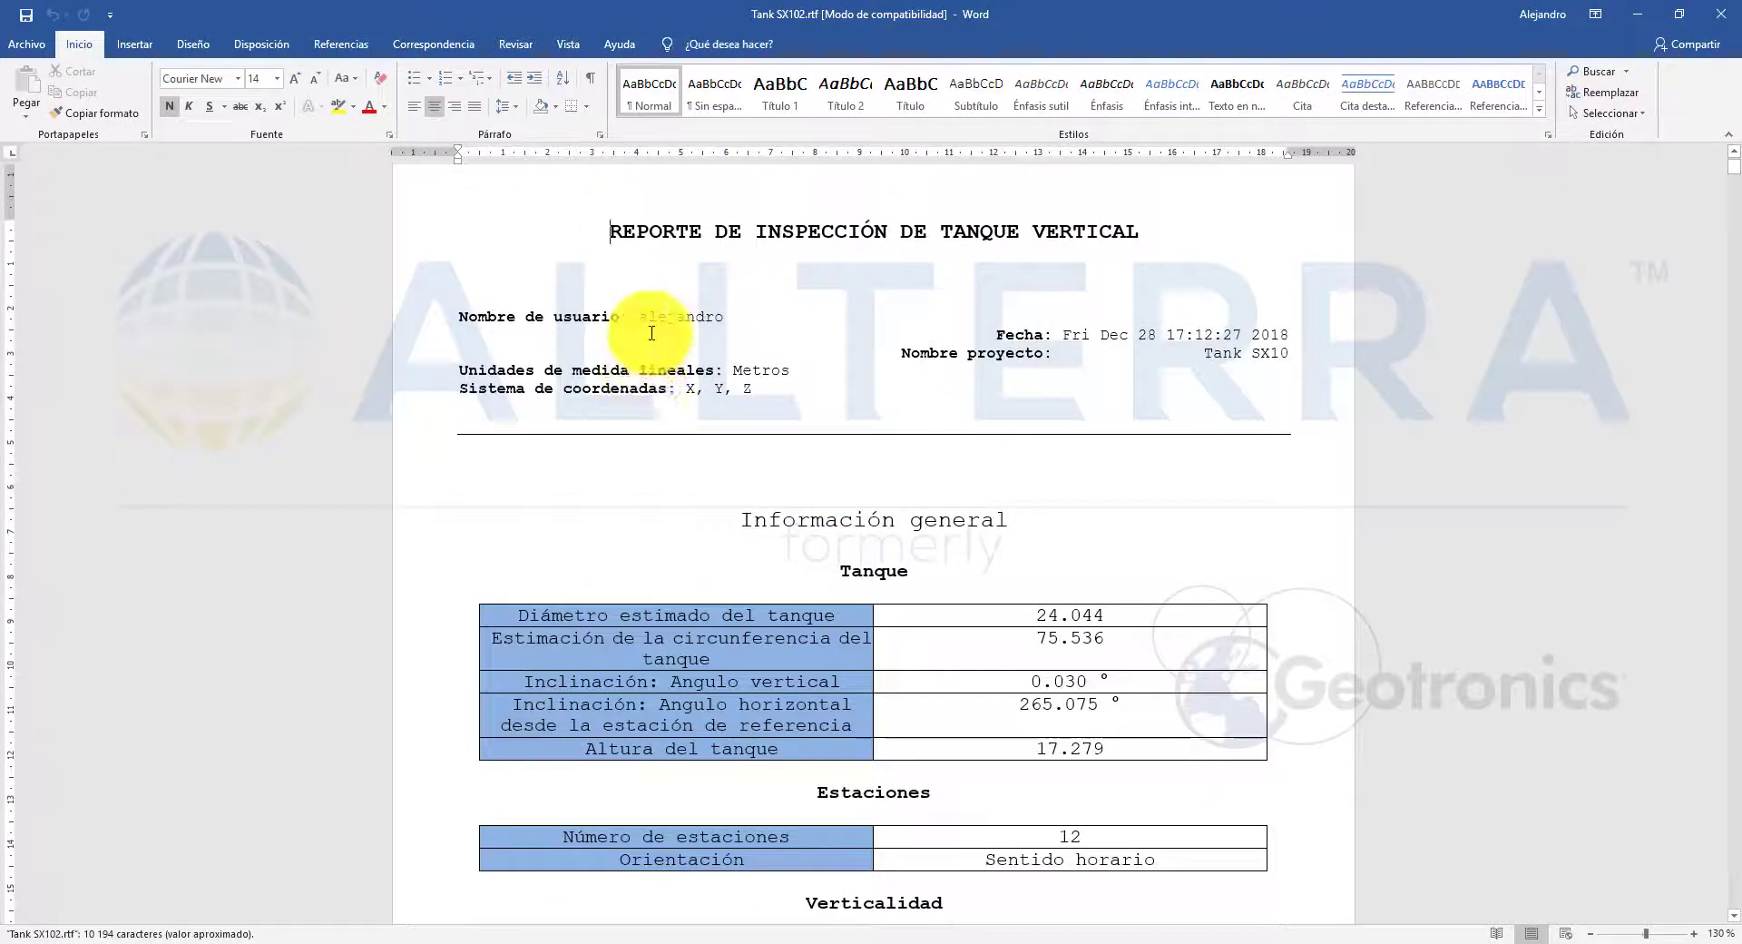
{"action": "left_click", "coordinate": [653, 322]}
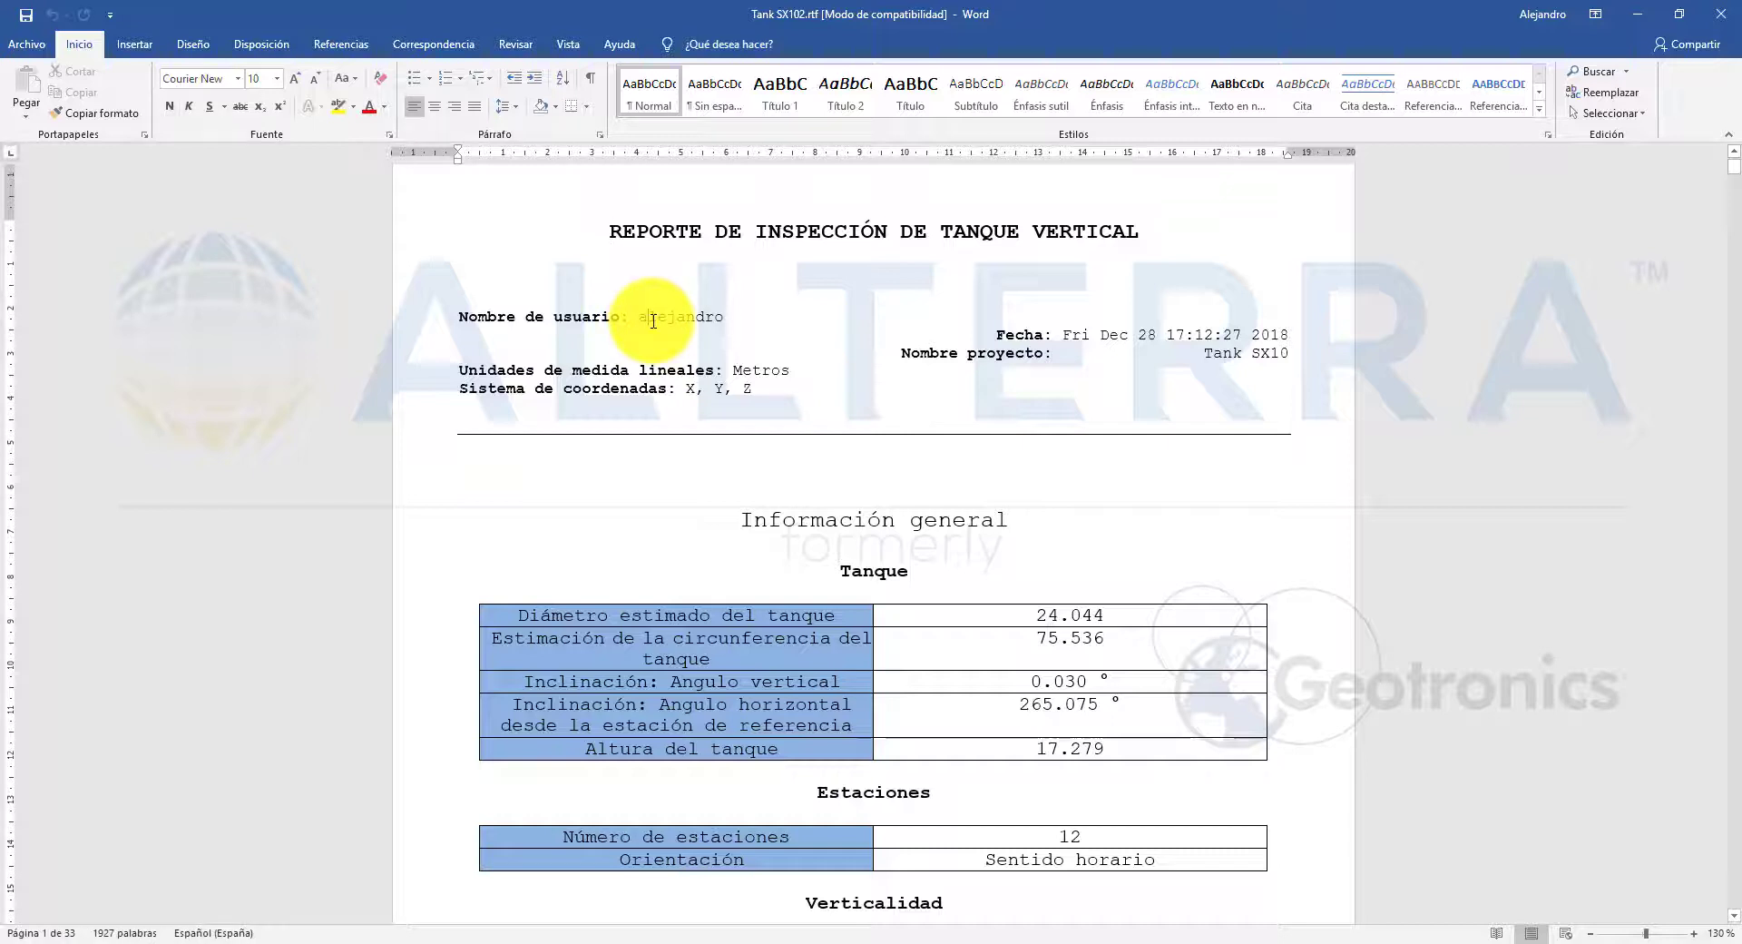
{"action": "key", "text": "BackSpace"}
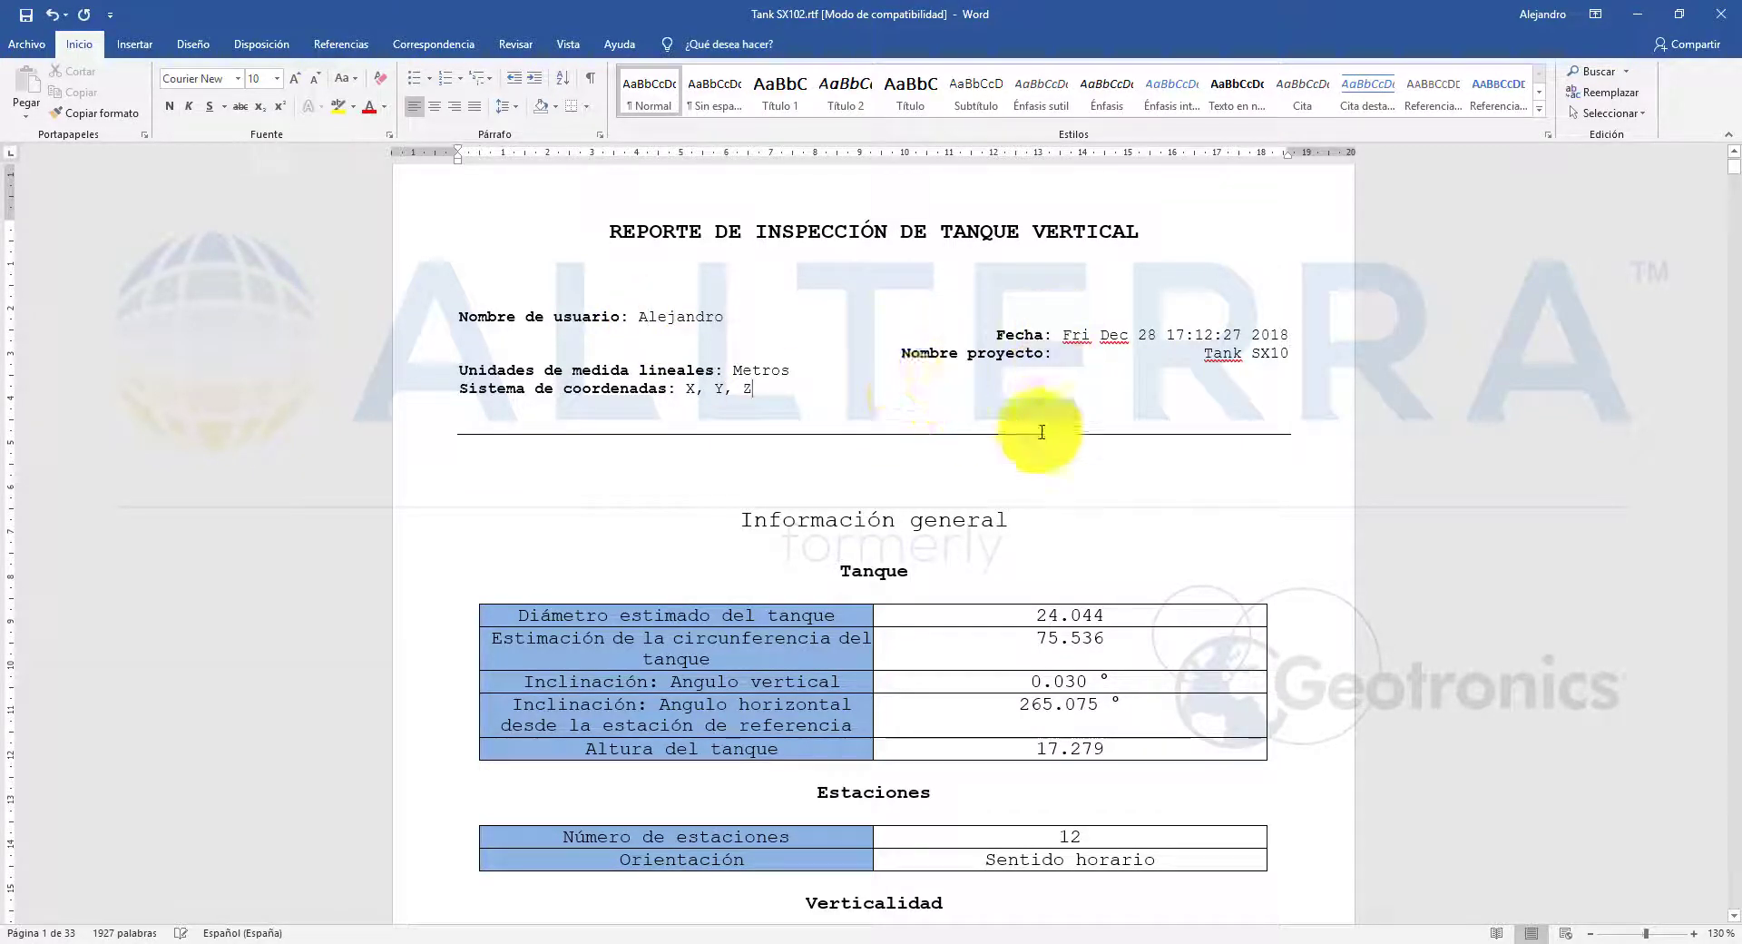
Review the report's general information tables for the tank, stations, verticality tolerance and roundness tolerances.
{"action": "scroll", "coordinate": [993, 422], "scroll_direction": "down", "scroll_amount": 1}
{"action": "scroll", "coordinate": [993, 422], "scroll_direction": "down", "scroll_amount": 4}
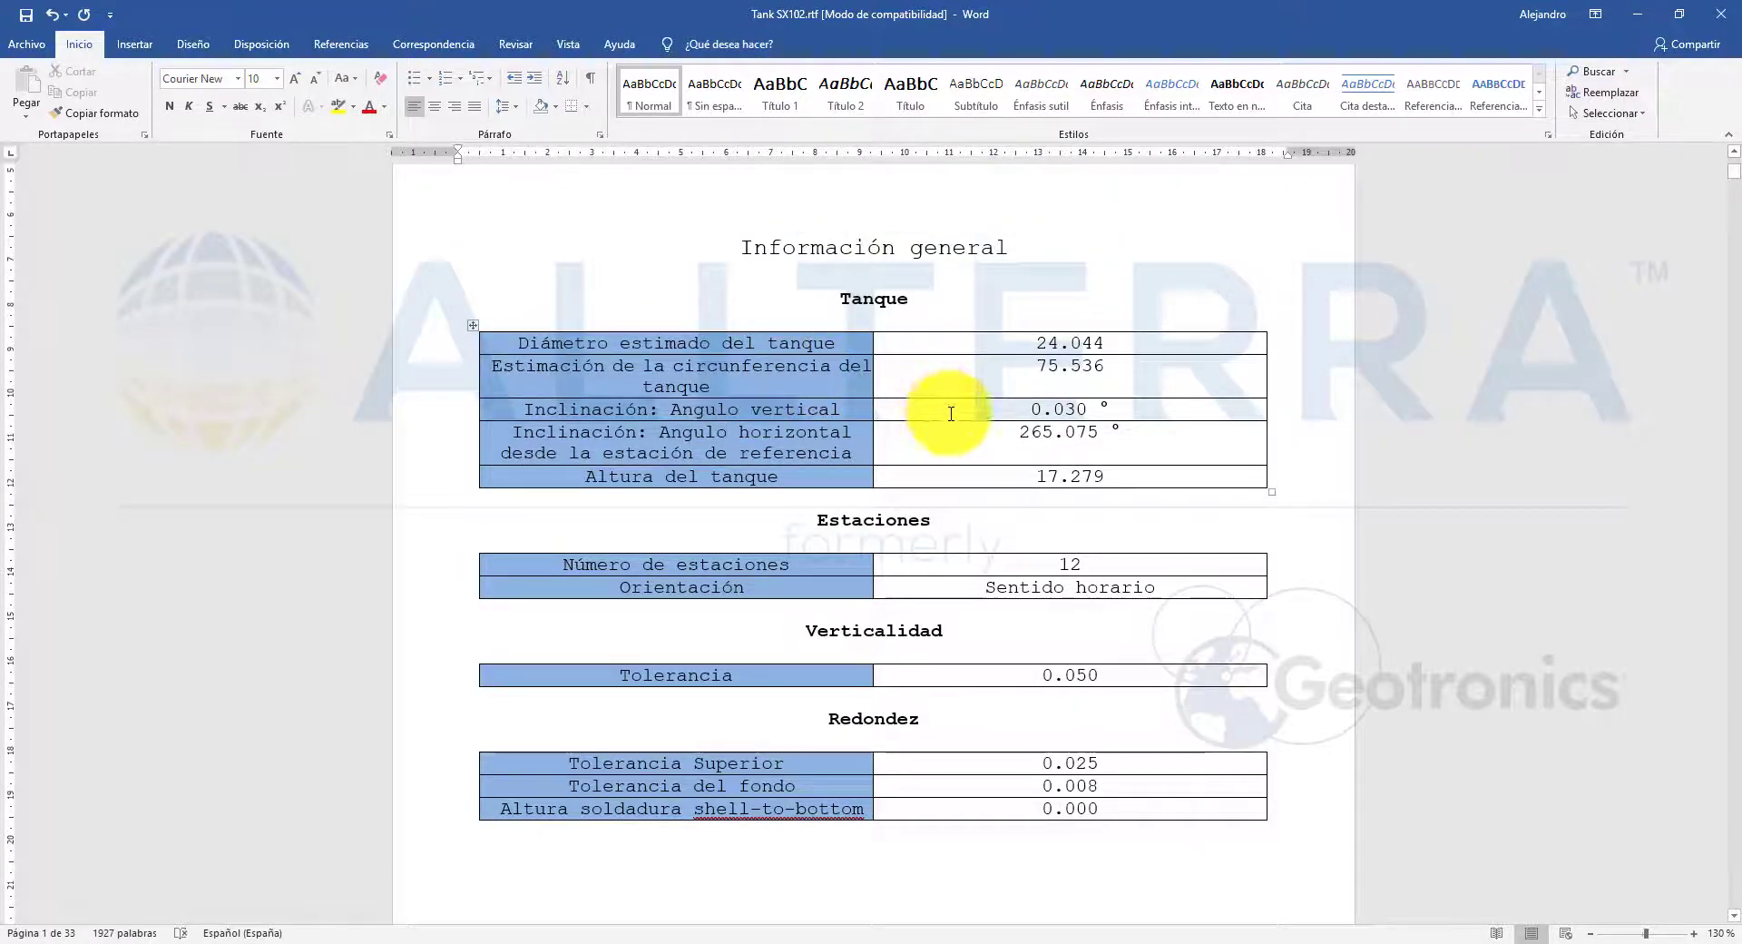
{"action": "scroll", "coordinate": [952, 490], "scroll_direction": "down", "scroll_amount": 1}
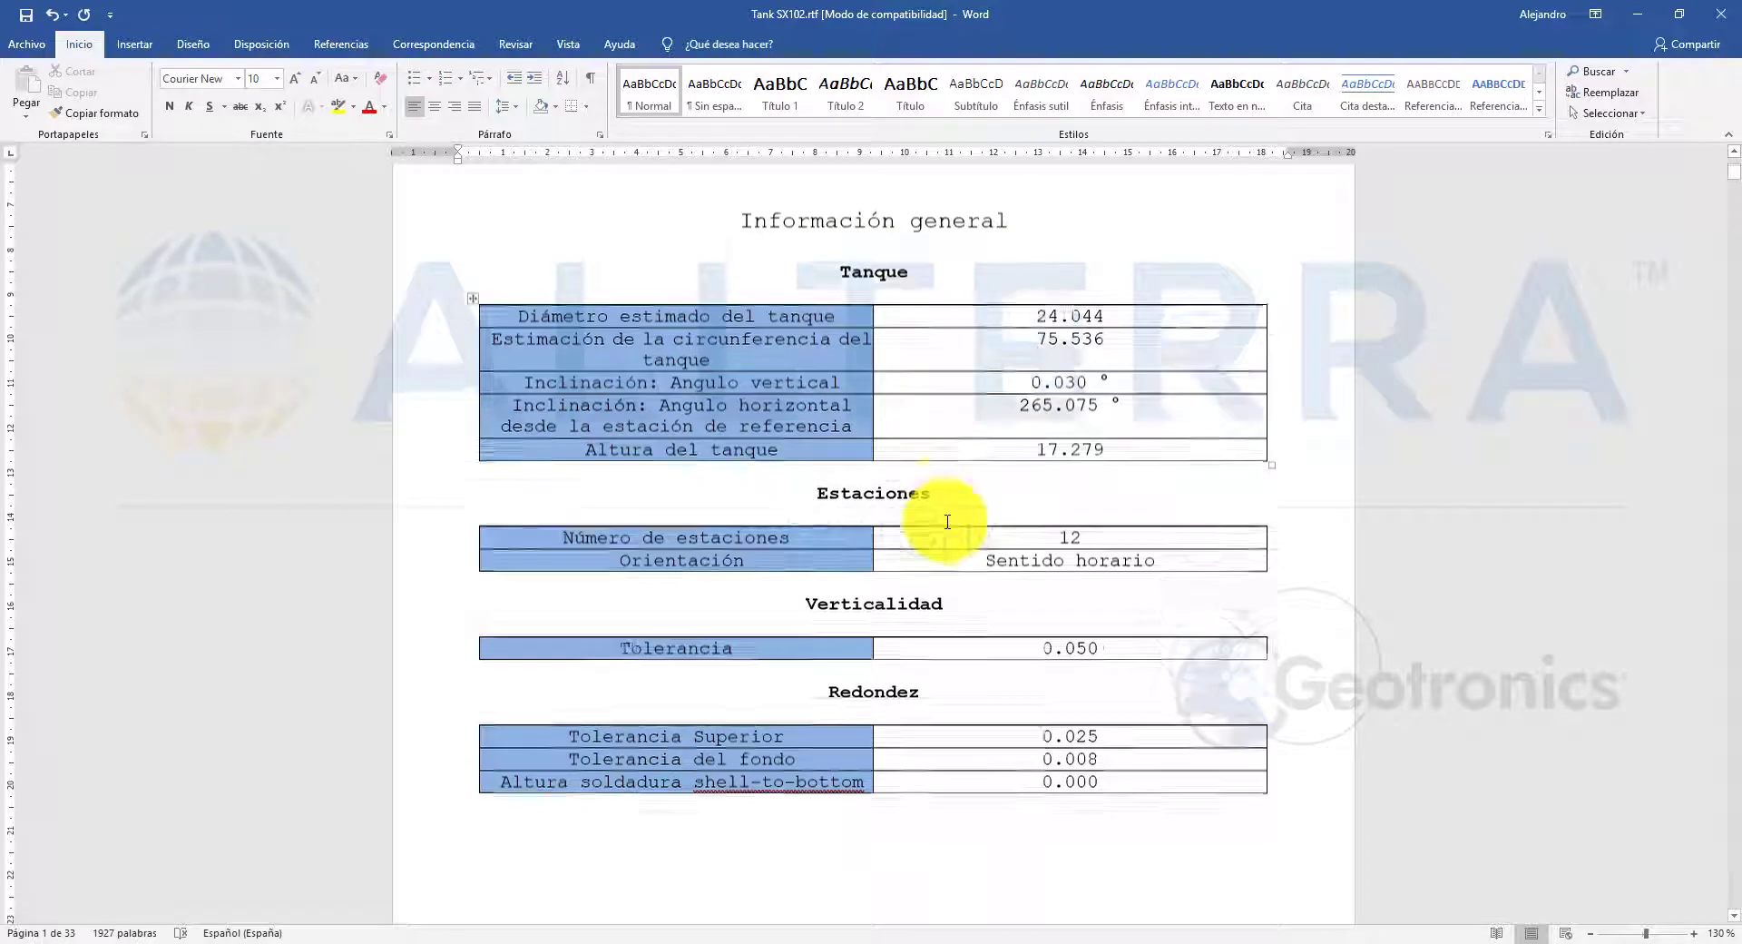
{"action": "scroll", "coordinate": [947, 556], "scroll_direction": "down", "scroll_amount": 5}
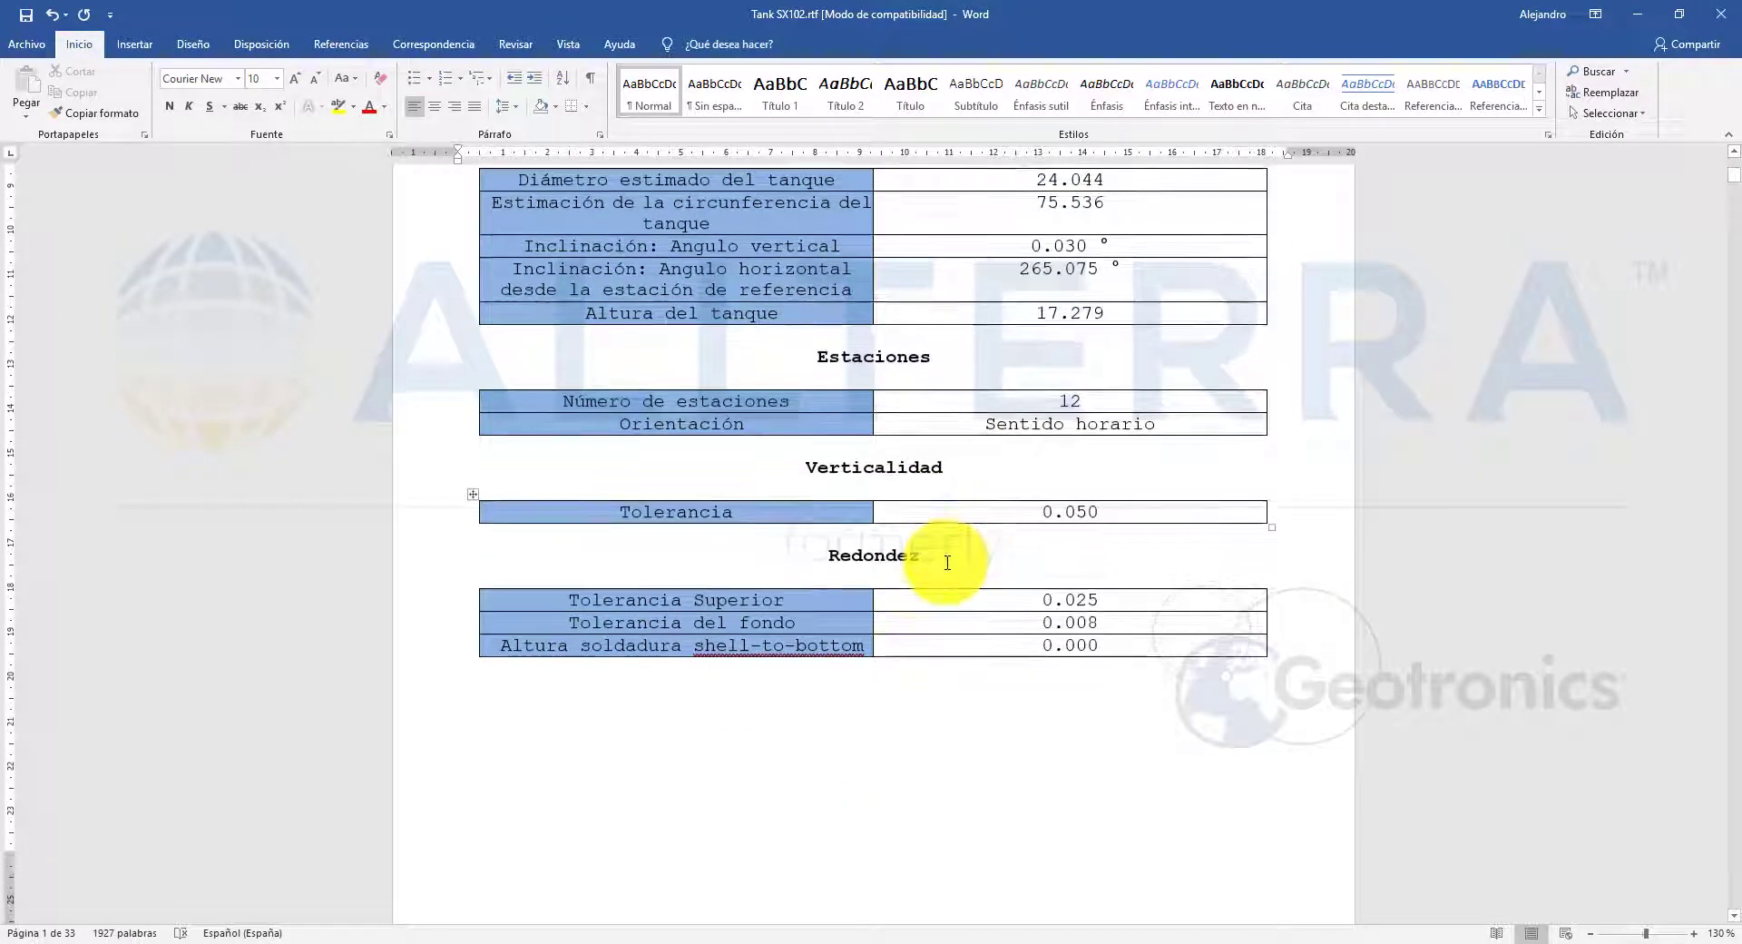
{"action": "scroll", "coordinate": [946, 563], "scroll_direction": "down", "scroll_amount": 5}
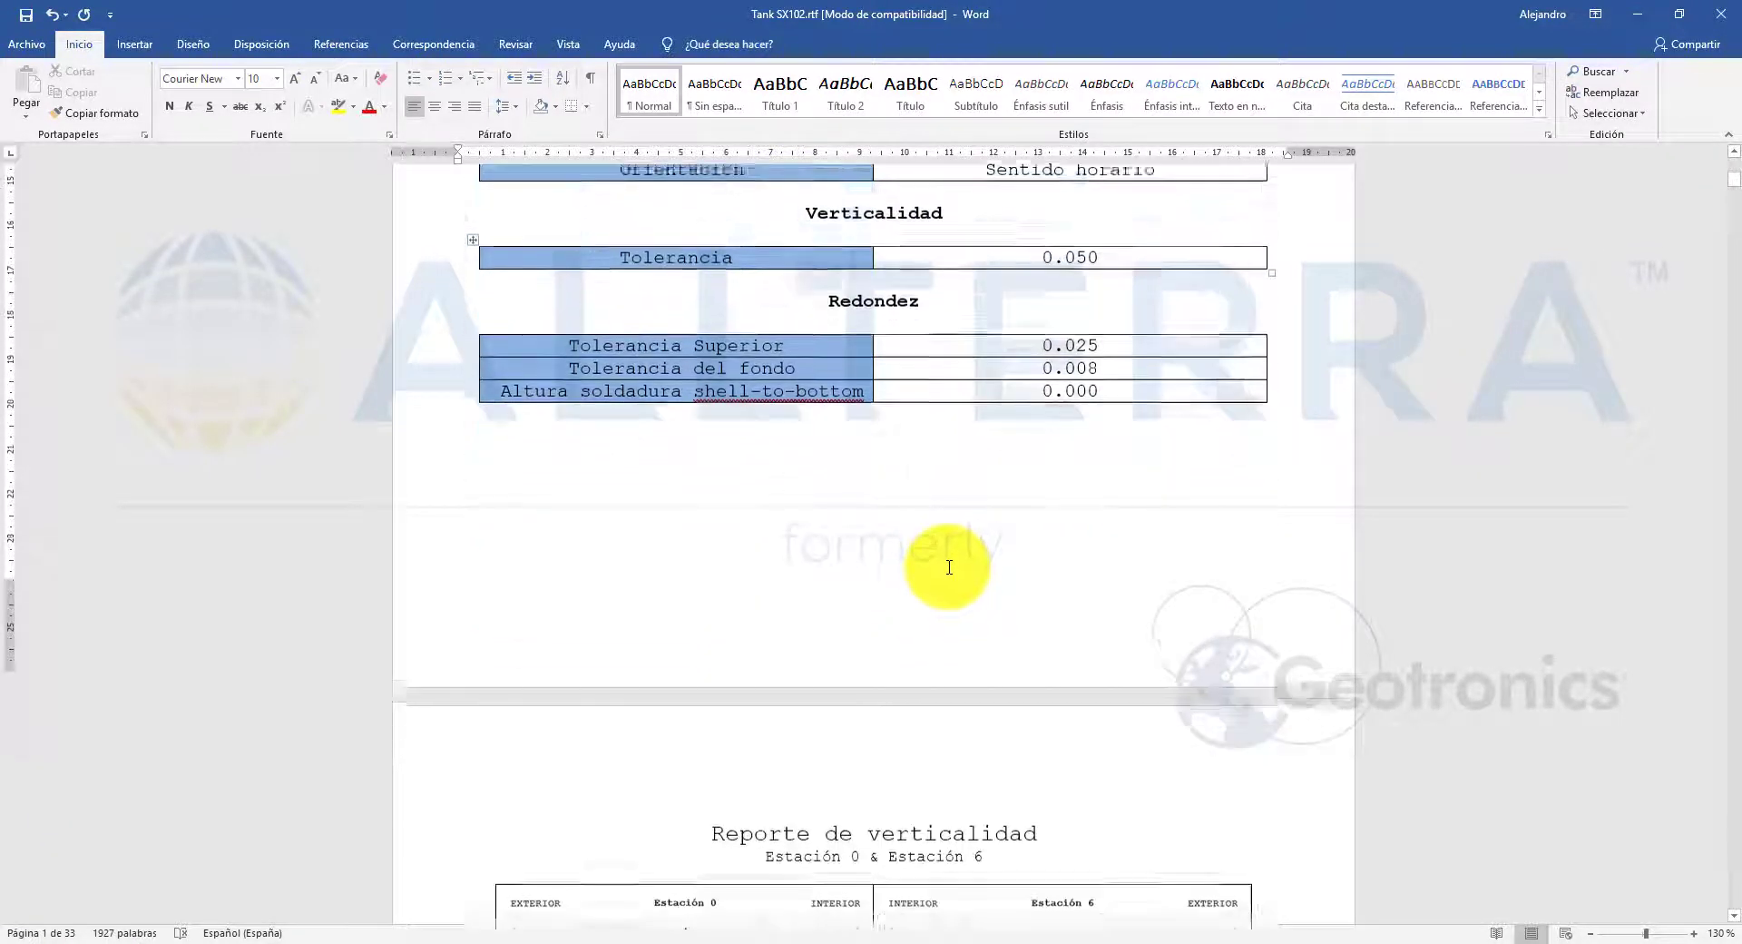
Examine the verticality report's station charts and the deviation and pass/fail tables, from stations 0 and 6 onward.
{"action": "scroll", "coordinate": [949, 567], "scroll_direction": "down", "scroll_amount": 4}
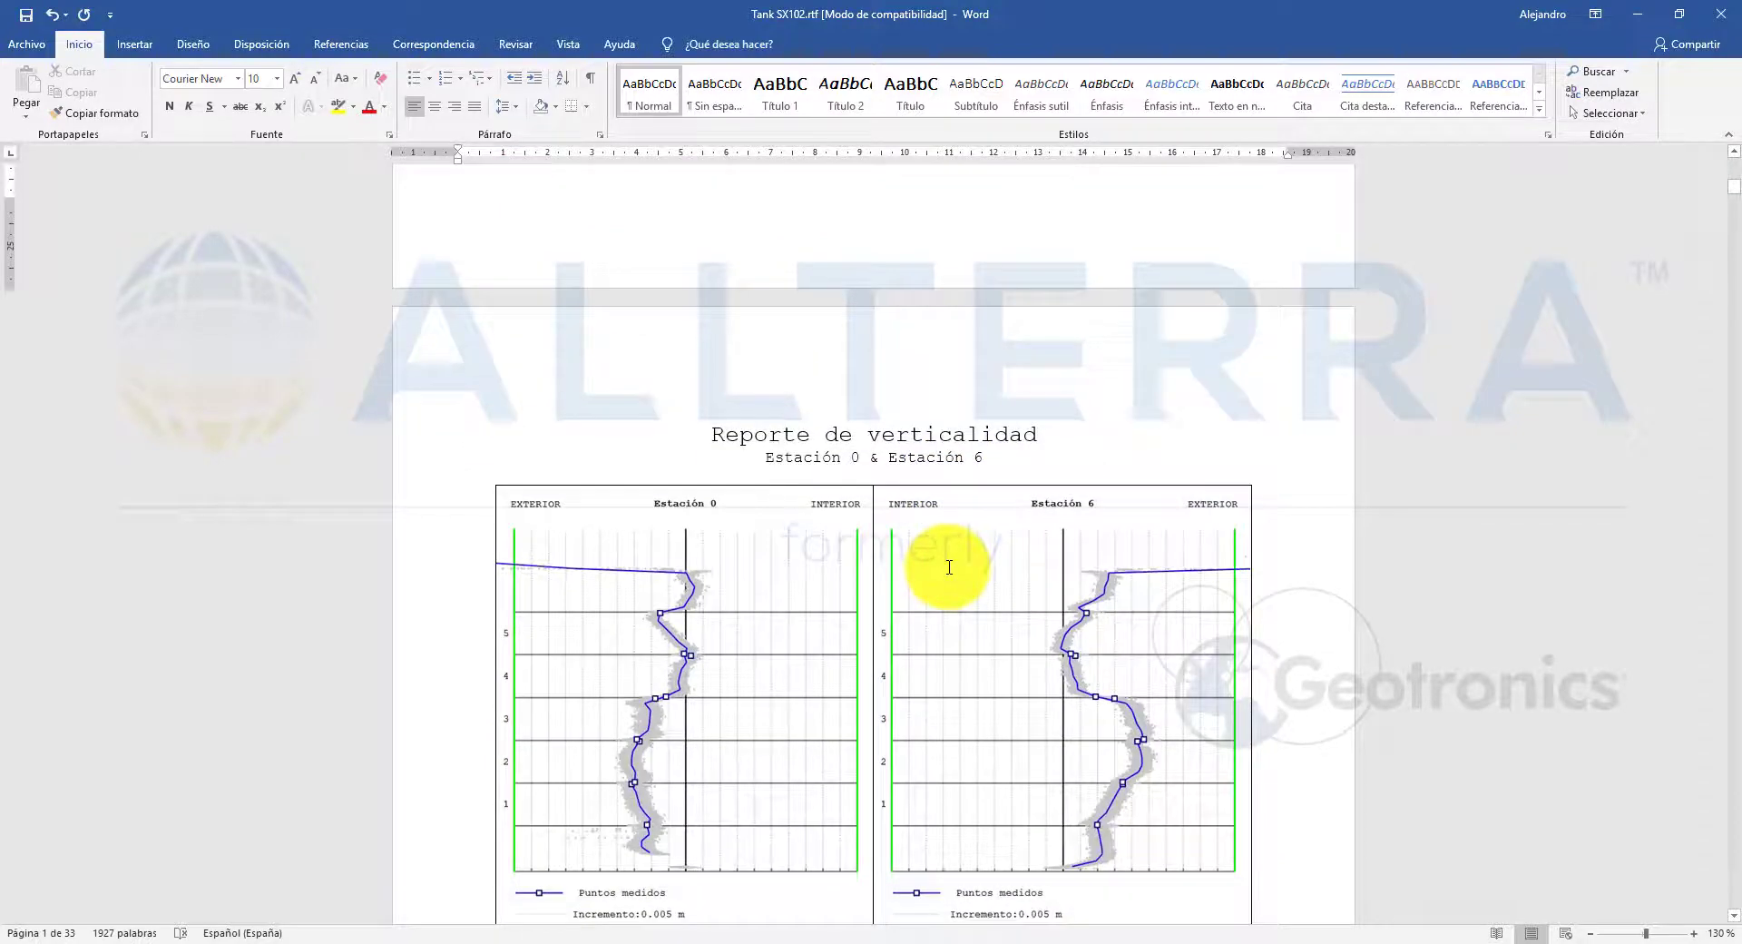
{"action": "scroll", "coordinate": [949, 562], "scroll_direction": "down", "scroll_amount": 3}
{"action": "scroll", "coordinate": [949, 562], "scroll_direction": "down", "scroll_amount": 1}
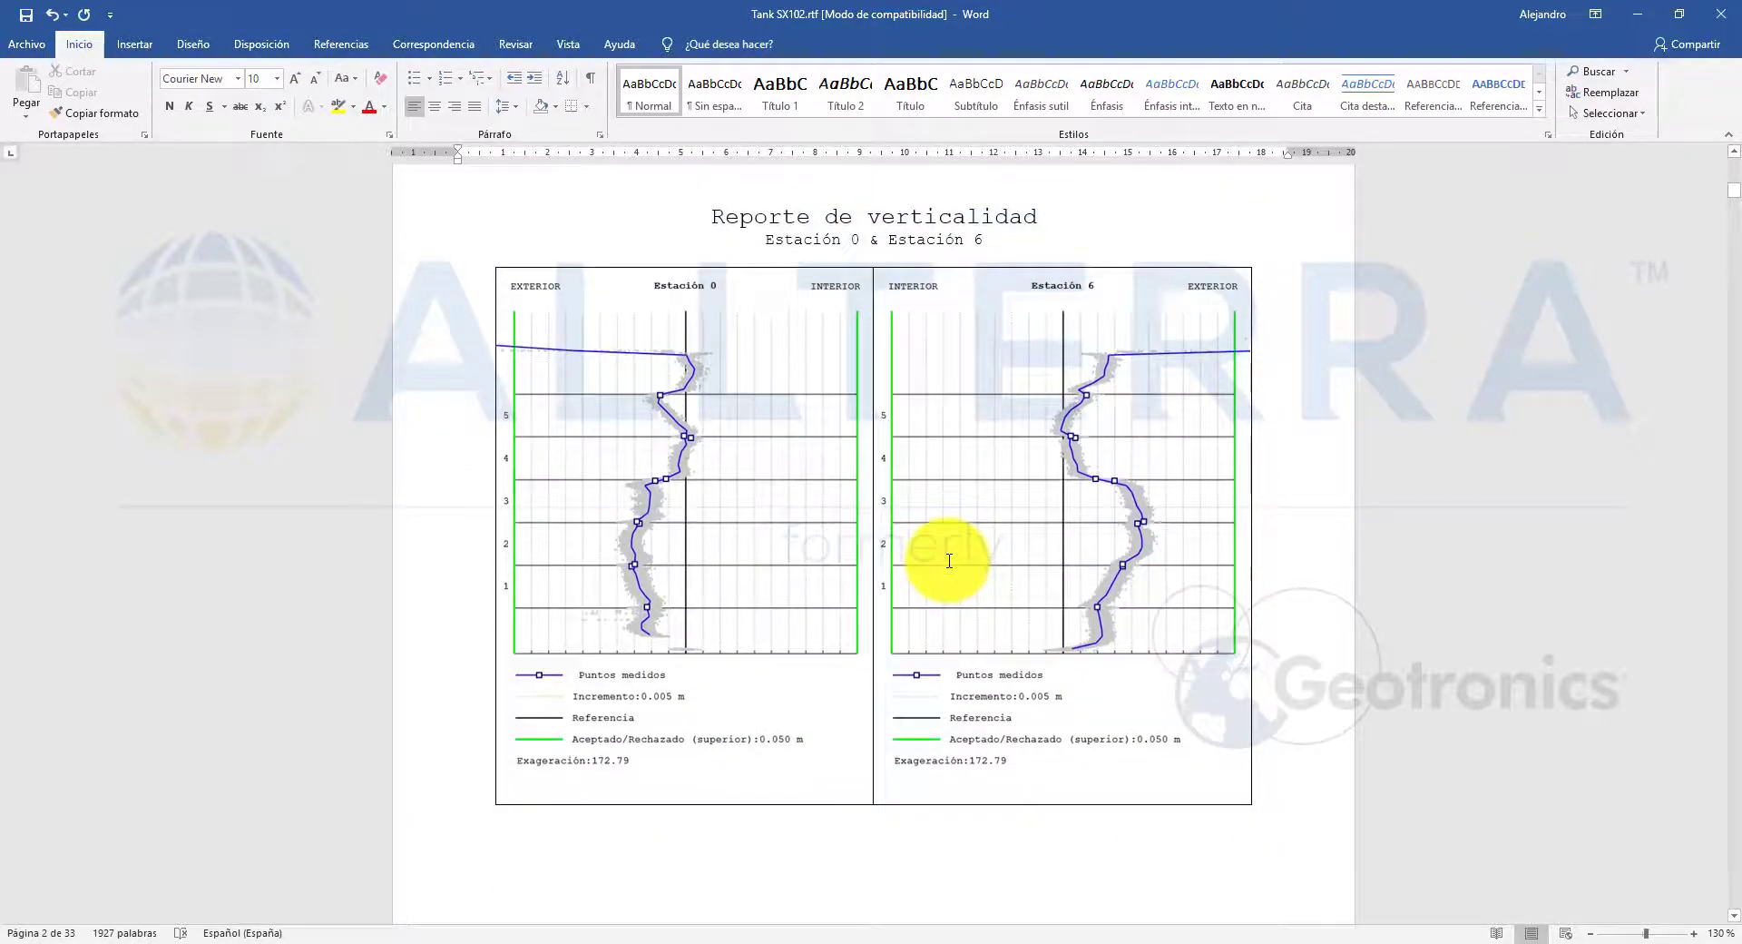
{"action": "scroll", "coordinate": [949, 559], "scroll_direction": "down", "scroll_amount": 20}
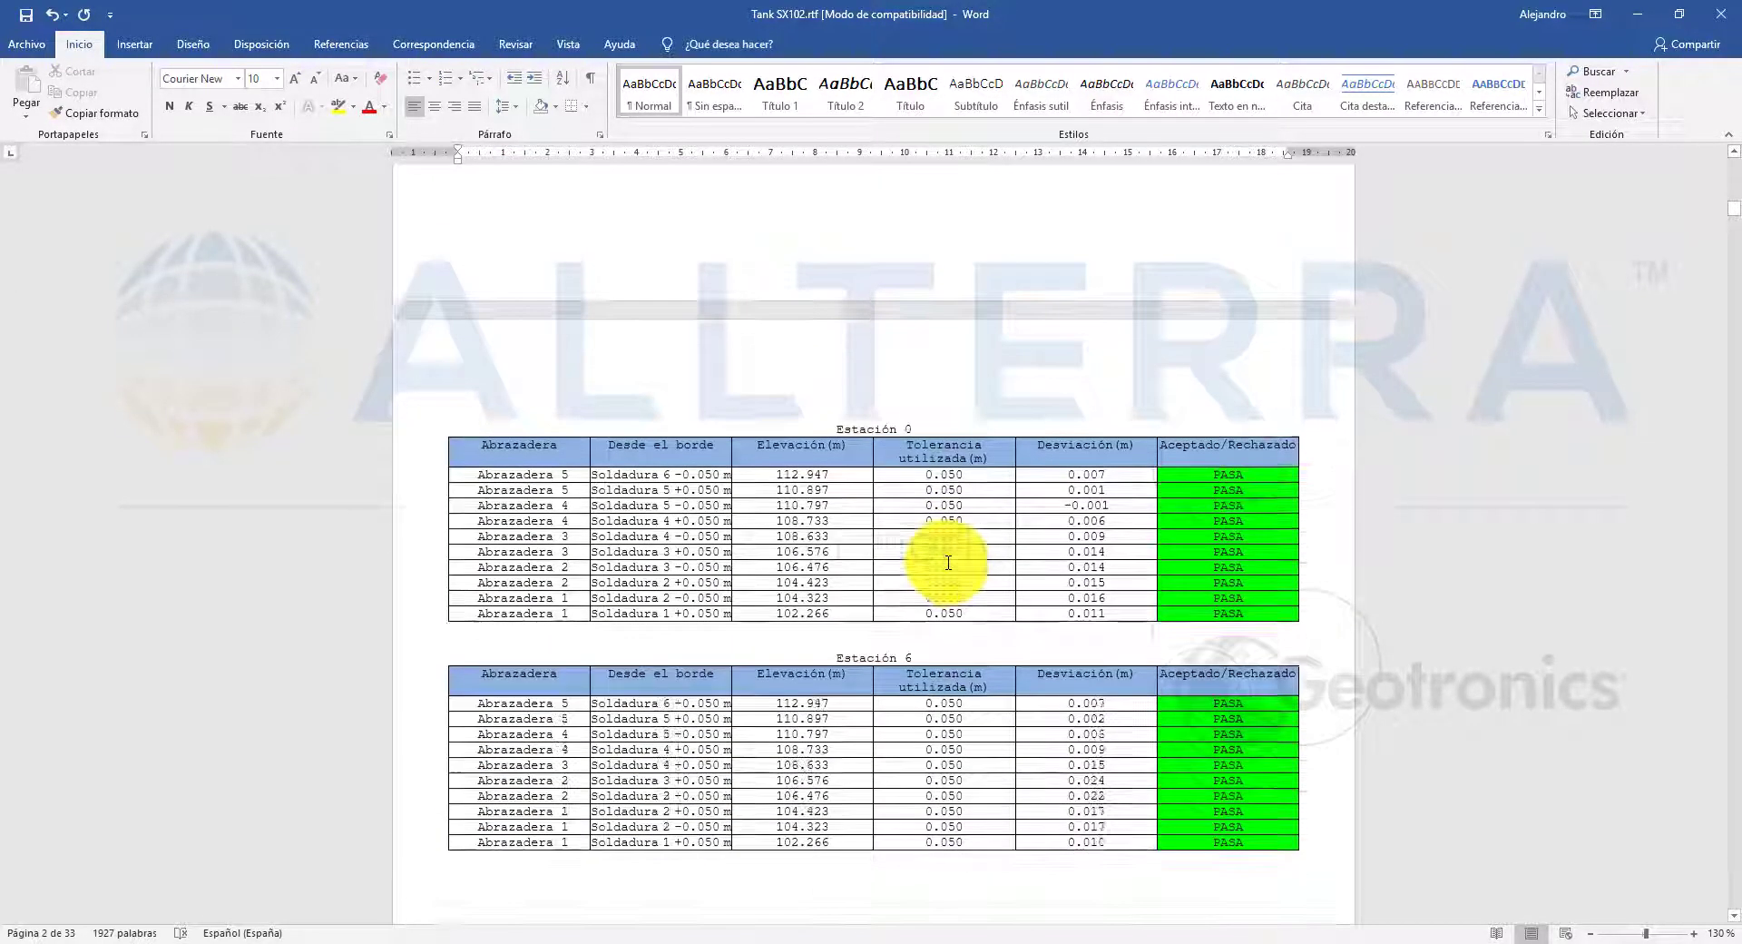
{"action": "scroll", "coordinate": [1186, 439], "scroll_direction": "up", "scroll_amount": 3}
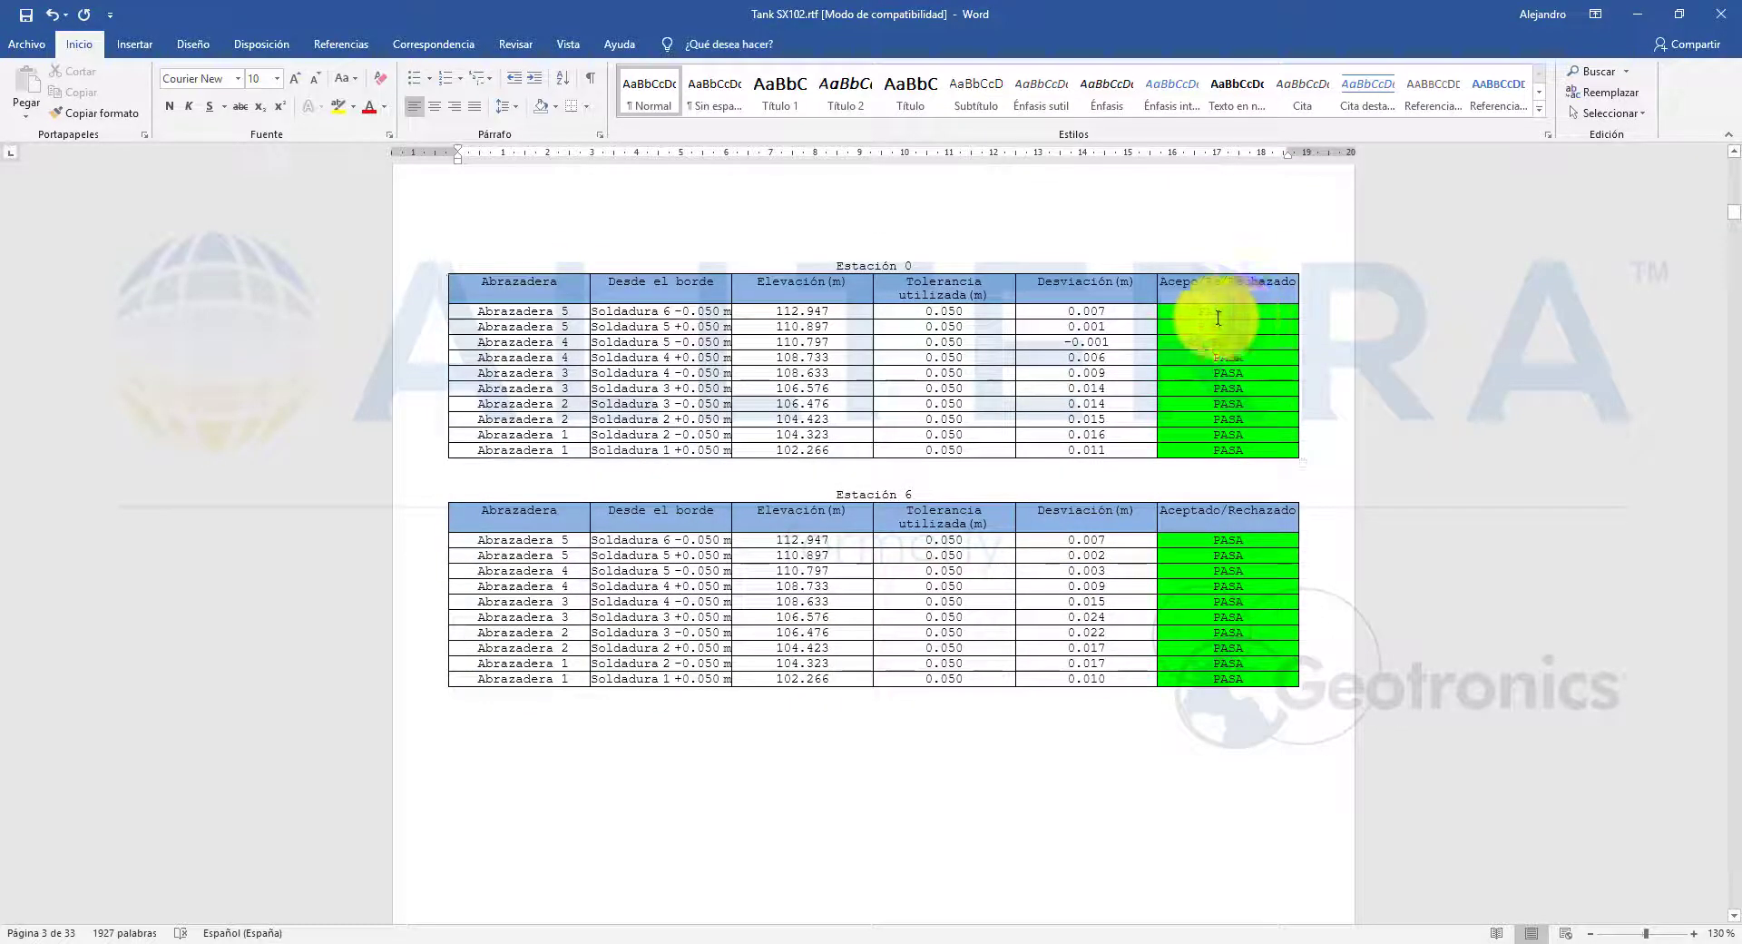
{"action": "left_click", "coordinate": [1195, 316]}
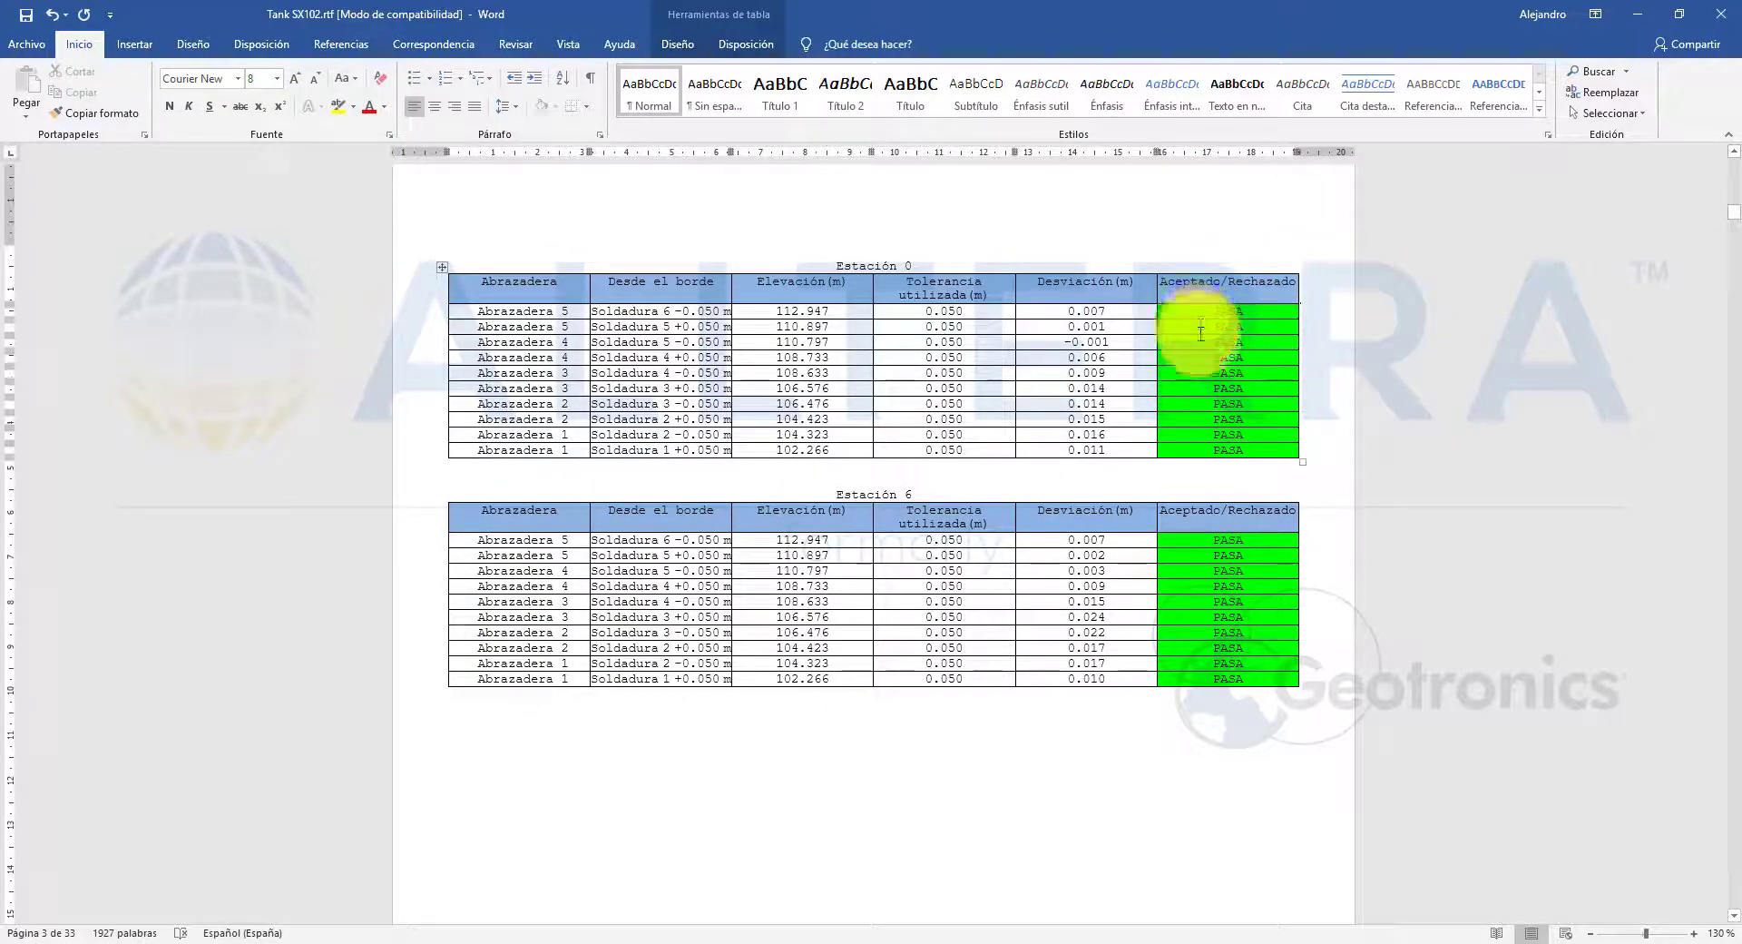
{"action": "scroll", "coordinate": [653, 372], "scroll_direction": "down", "scroll_amount": 8}
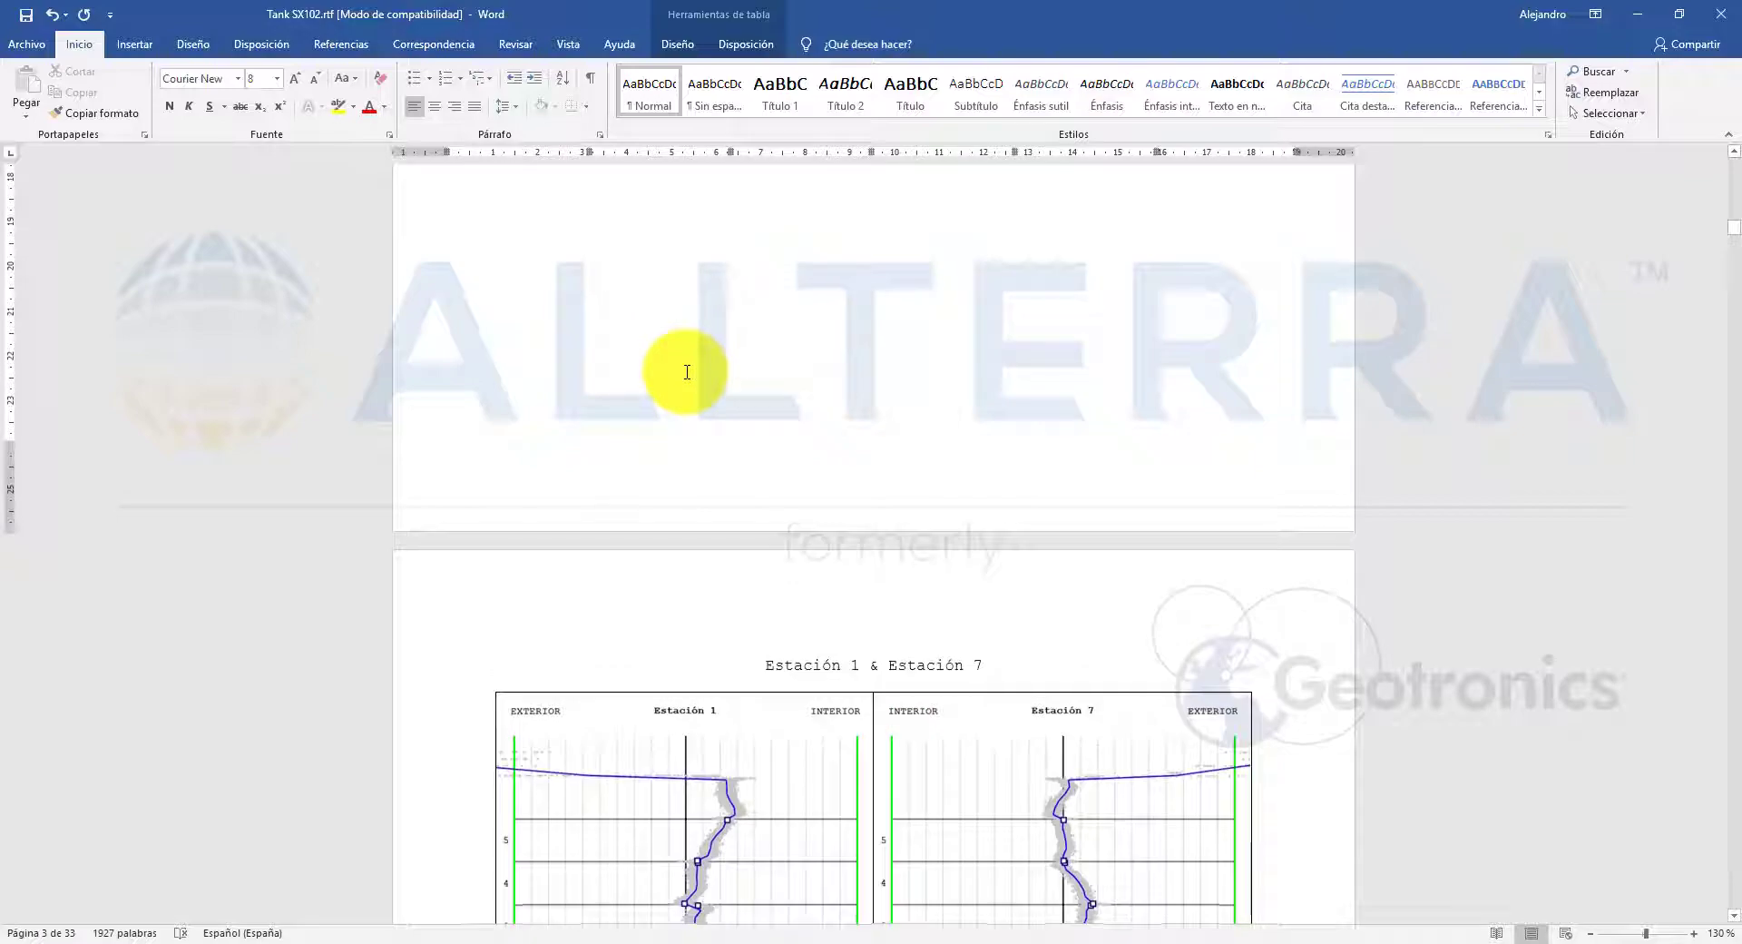
{"action": "scroll", "coordinate": [687, 369], "scroll_direction": "down", "scroll_amount": 10}
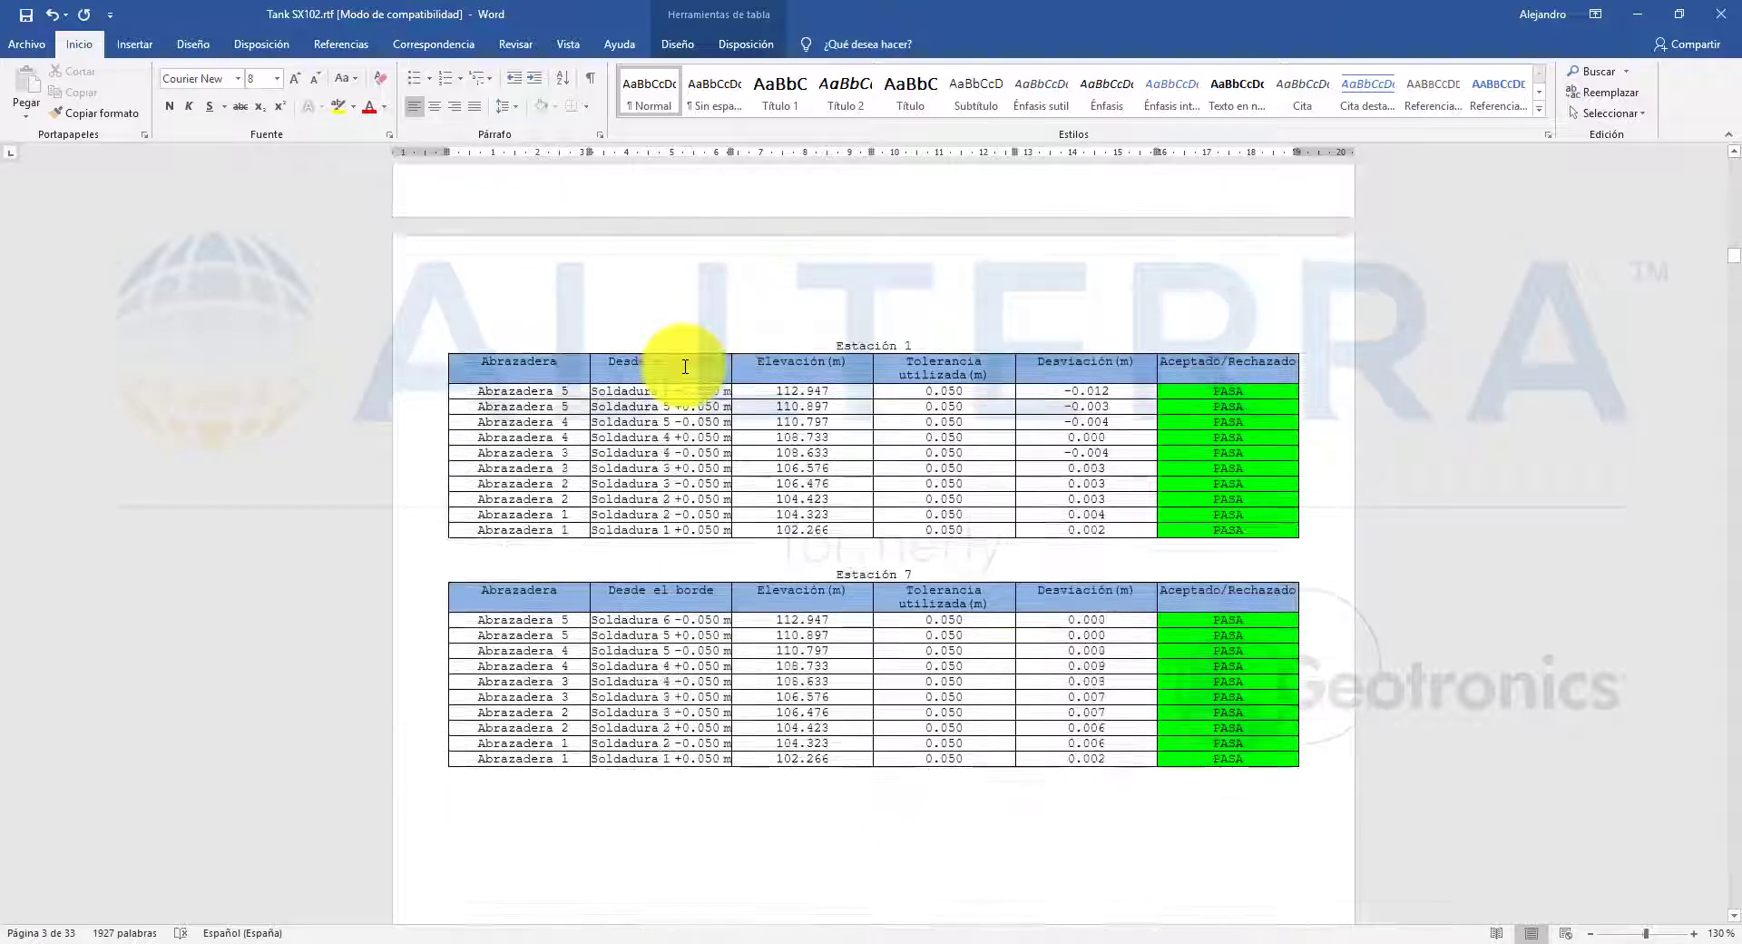
{"action": "scroll", "coordinate": [684, 363], "scroll_direction": "down", "scroll_amount": 12}
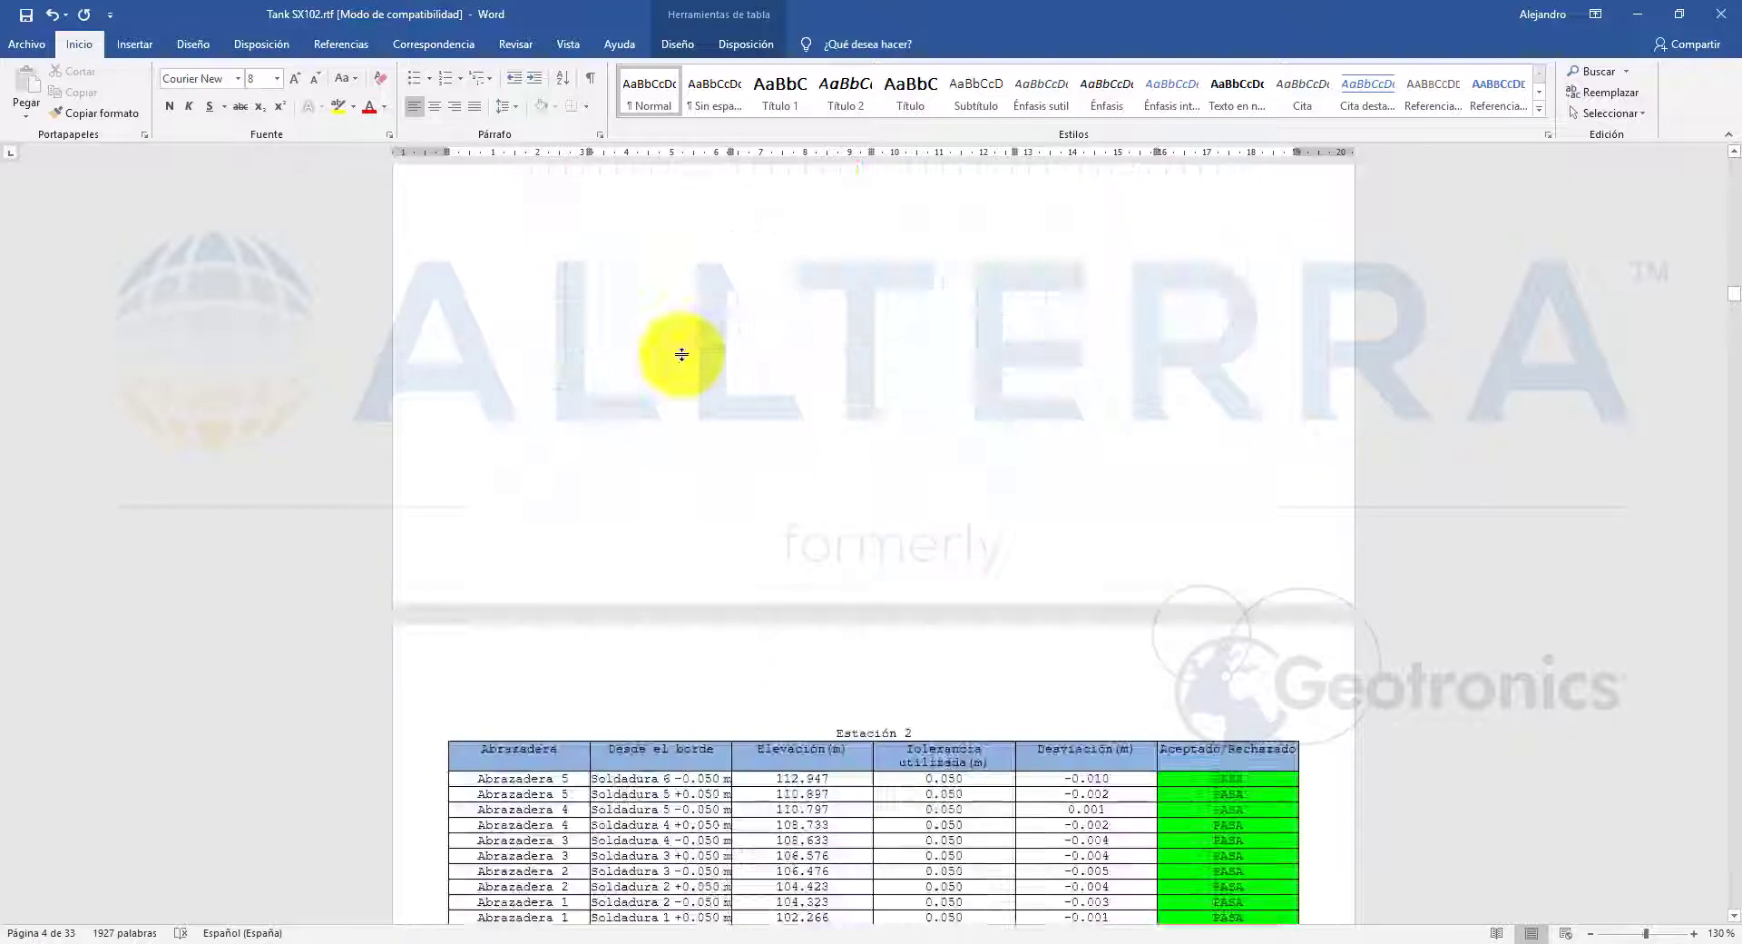
{"action": "scroll", "coordinate": [682, 354], "scroll_direction": "down", "scroll_amount": 12}
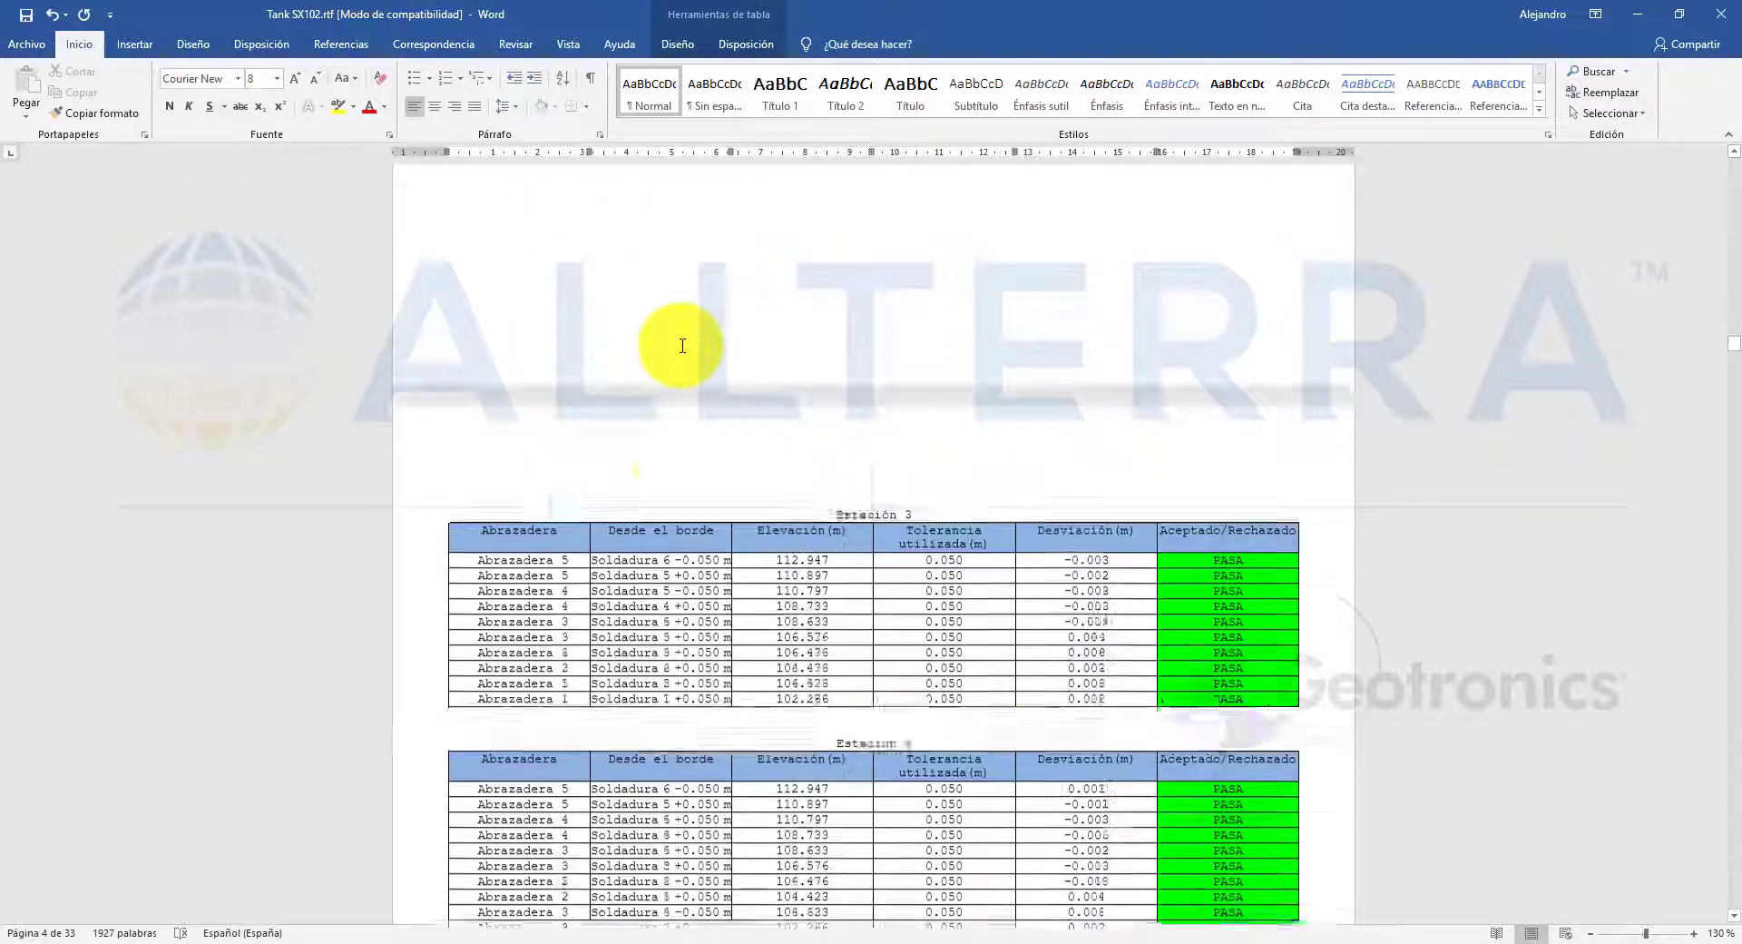
{"action": "scroll", "coordinate": [683, 345], "scroll_direction": "down", "scroll_amount": 12}
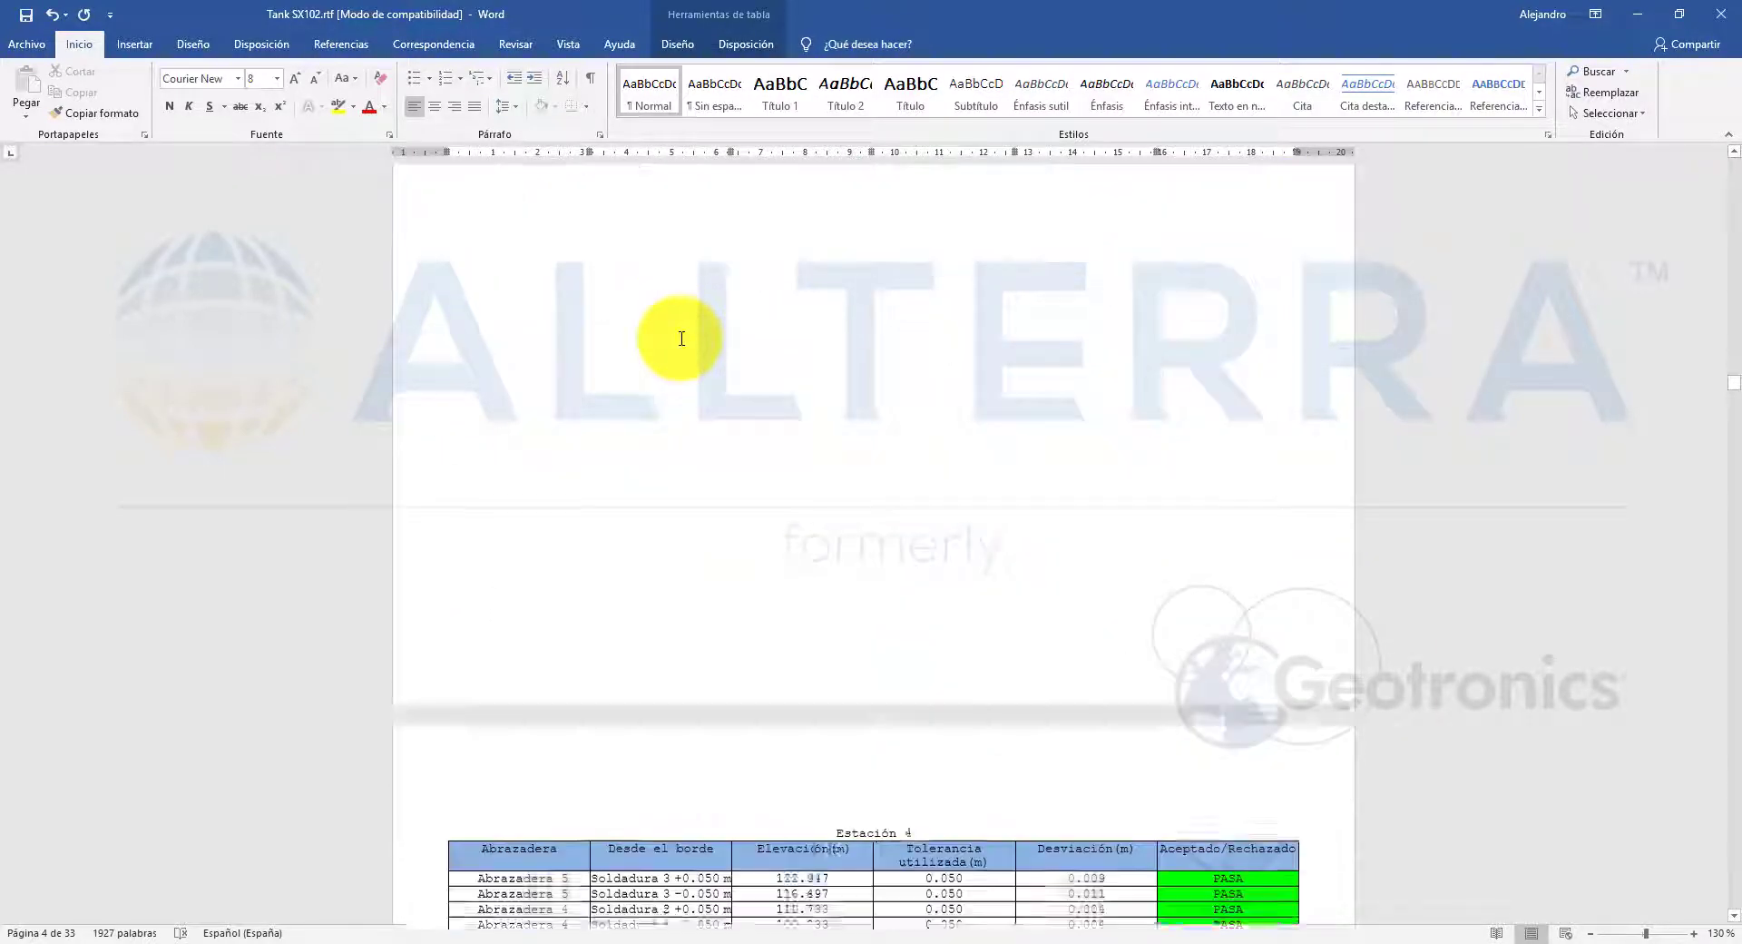
{"action": "scroll", "coordinate": [679, 332], "scroll_direction": "down", "scroll_amount": 12}
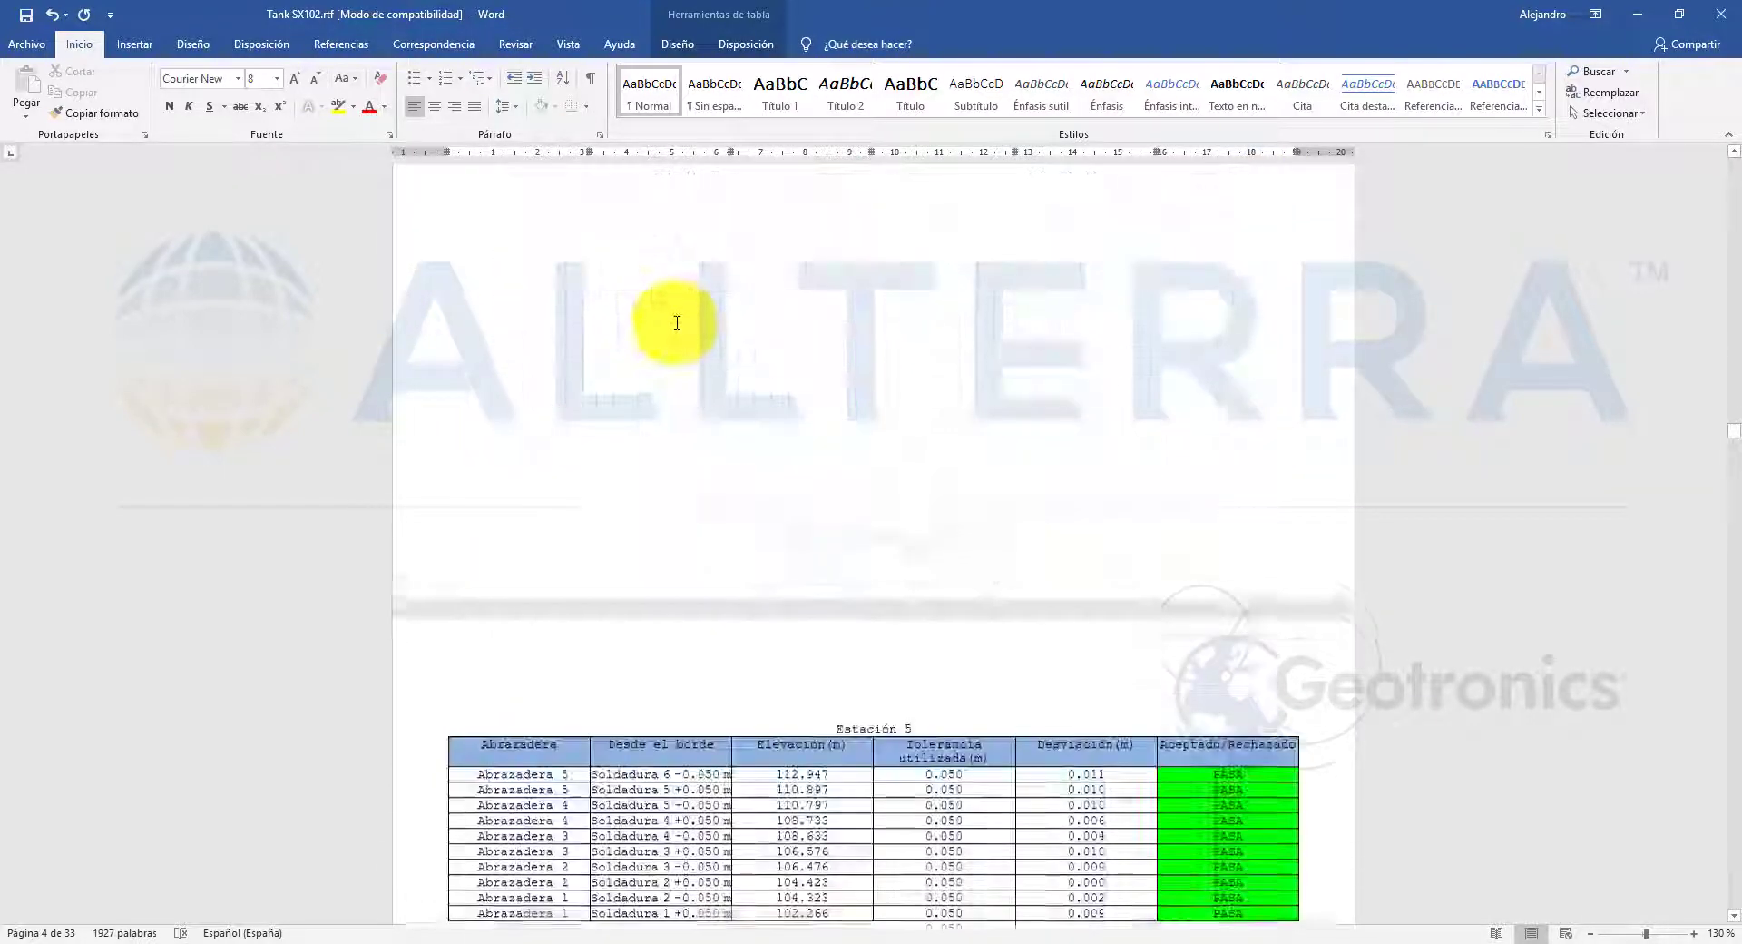
Examine the roundness report's charts and radius deviation tables from Abrazadera 1: Soldadura 1 +0.050 m to Abrazadera 2: Soldadura 2 +0.050 m.
{"action": "scroll", "coordinate": [679, 317], "scroll_direction": "down", "scroll_amount": 10}
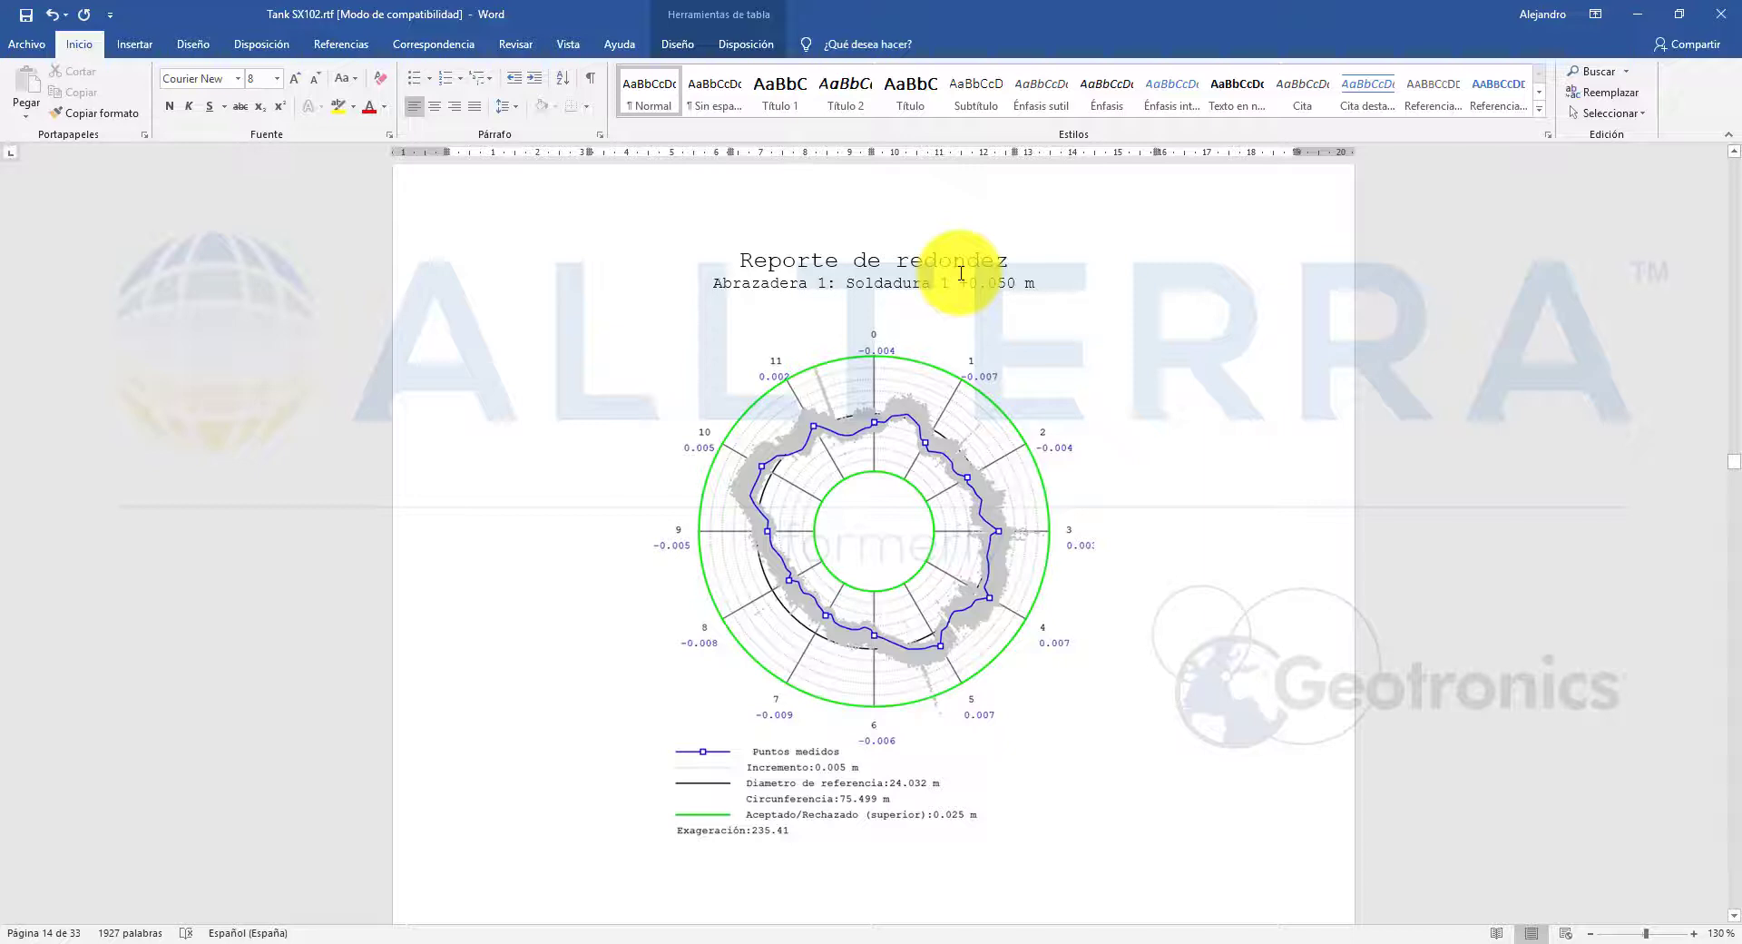
{"action": "scroll", "coordinate": [961, 278], "scroll_direction": "down", "scroll_amount": 15}
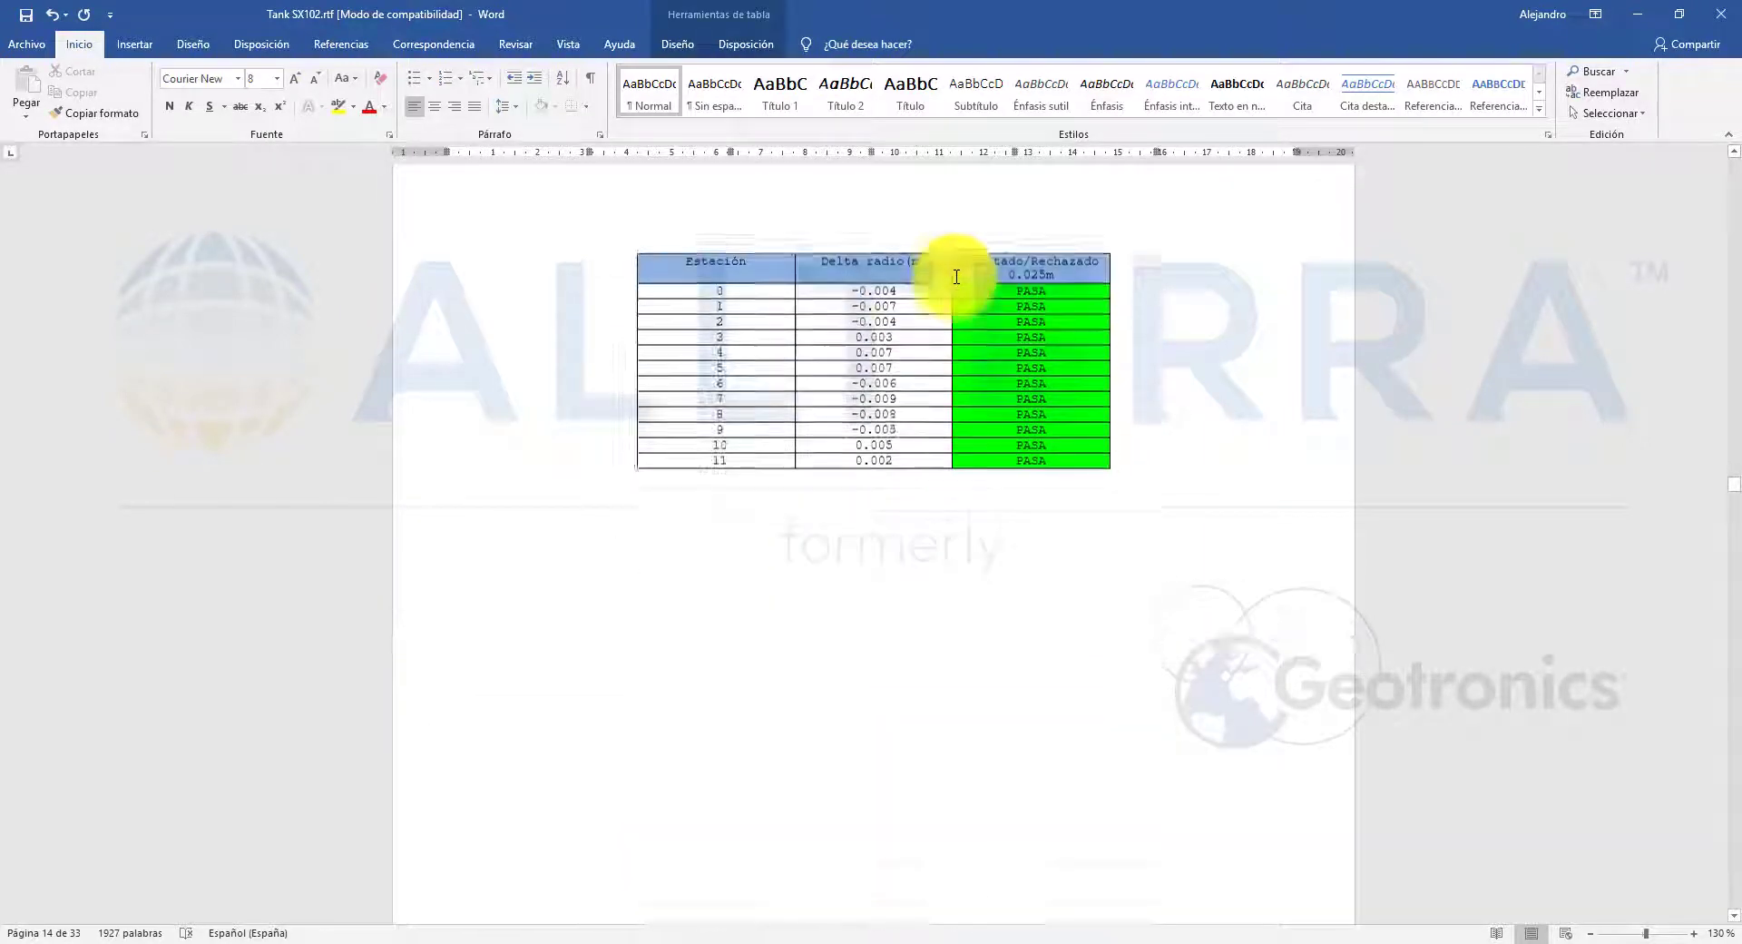
{"action": "scroll", "coordinate": [956, 276], "scroll_direction": "down", "scroll_amount": 15}
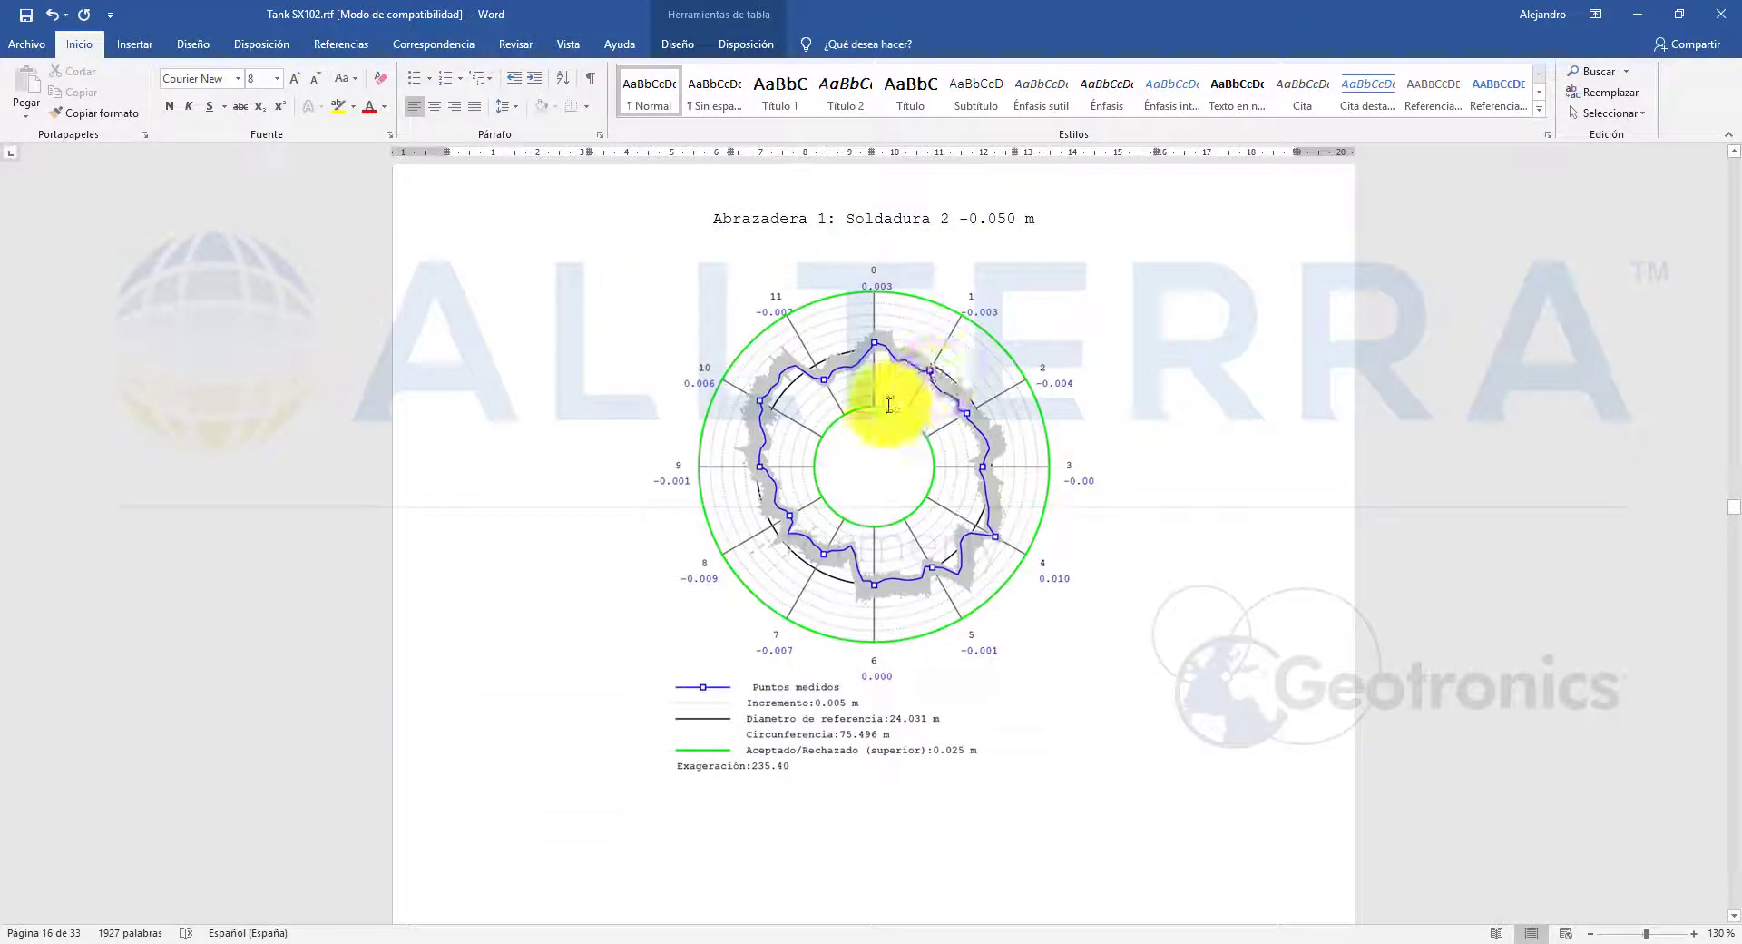
{"action": "scroll", "coordinate": [888, 416], "scroll_direction": "down", "scroll_amount": 1}
{"action": "scroll", "coordinate": [888, 418], "scroll_direction": "down", "scroll_amount": 20}
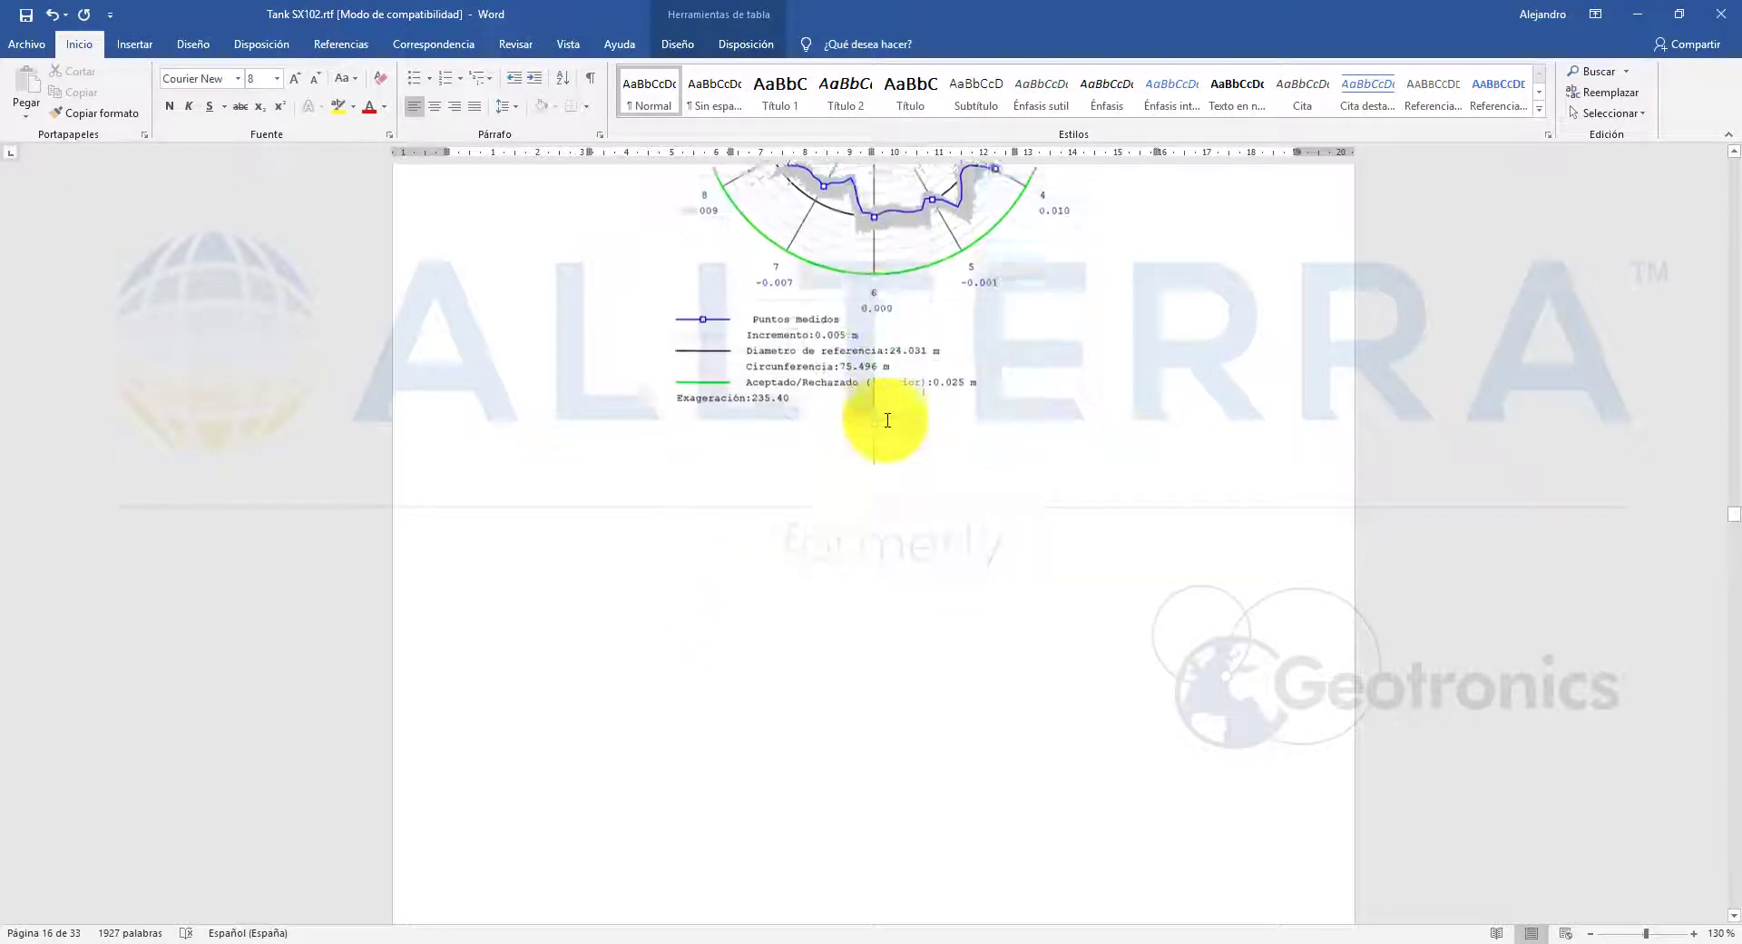
{"action": "scroll", "coordinate": [878, 403], "scroll_direction": "down", "scroll_amount": 10}
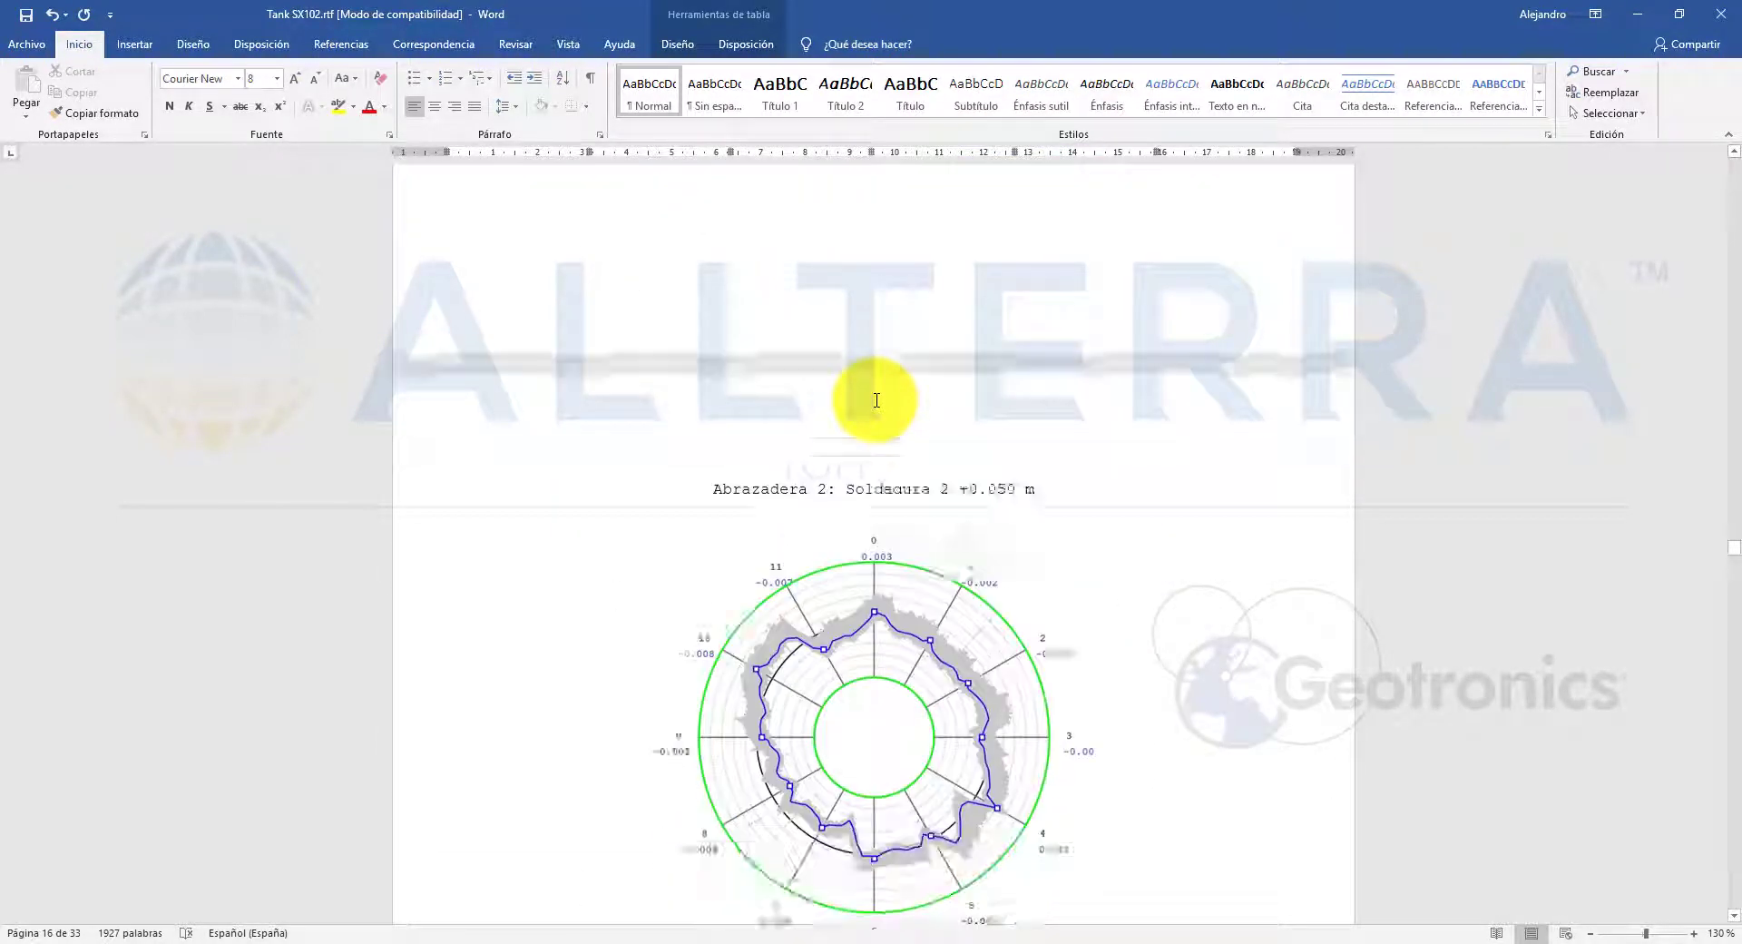